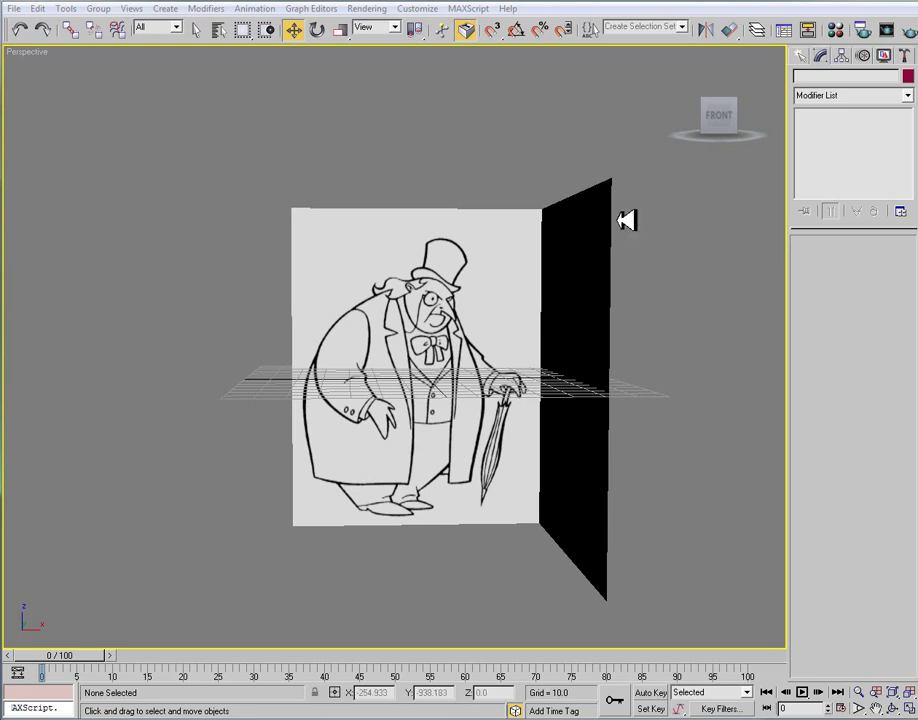
Step: Save the scene as a new incremented version of _001.max in the scenes folder
{"action": "left_click", "coordinate": [16, 8]}
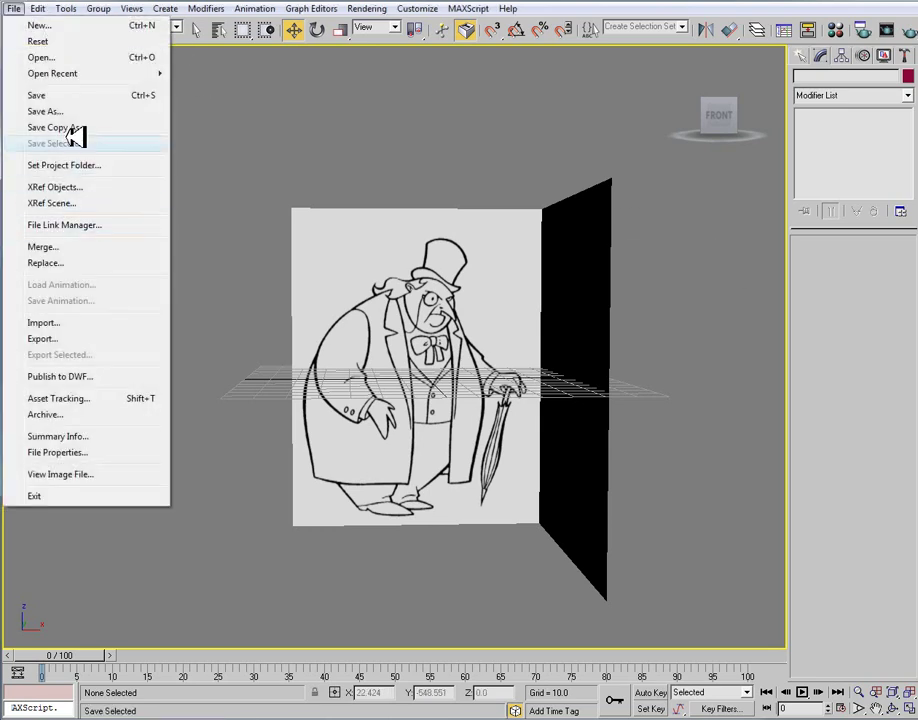
{"action": "left_click", "coordinate": [45, 111]}
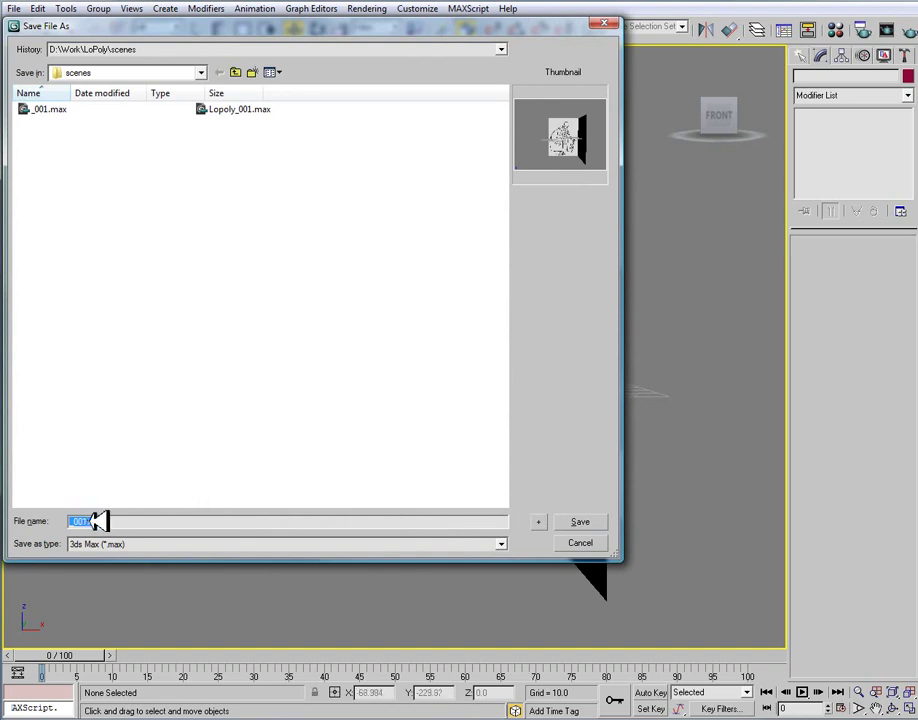
{"action": "left_click", "coordinate": [538, 521]}
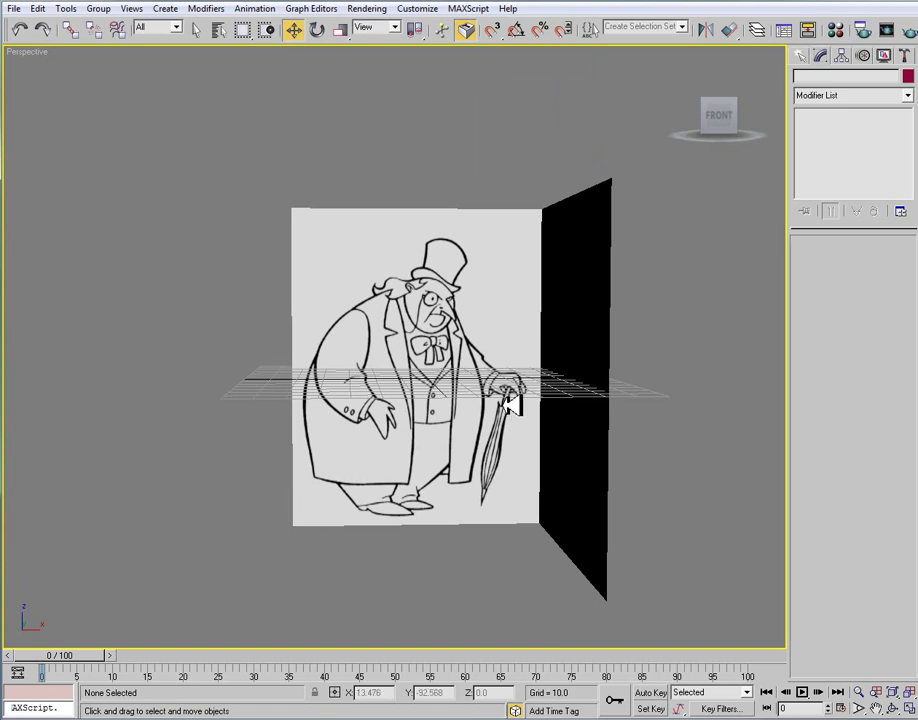
Step: Create a sphere with a radius of about 33.7 at the grid origin in the Top view
{"action": "key", "text": "t"}
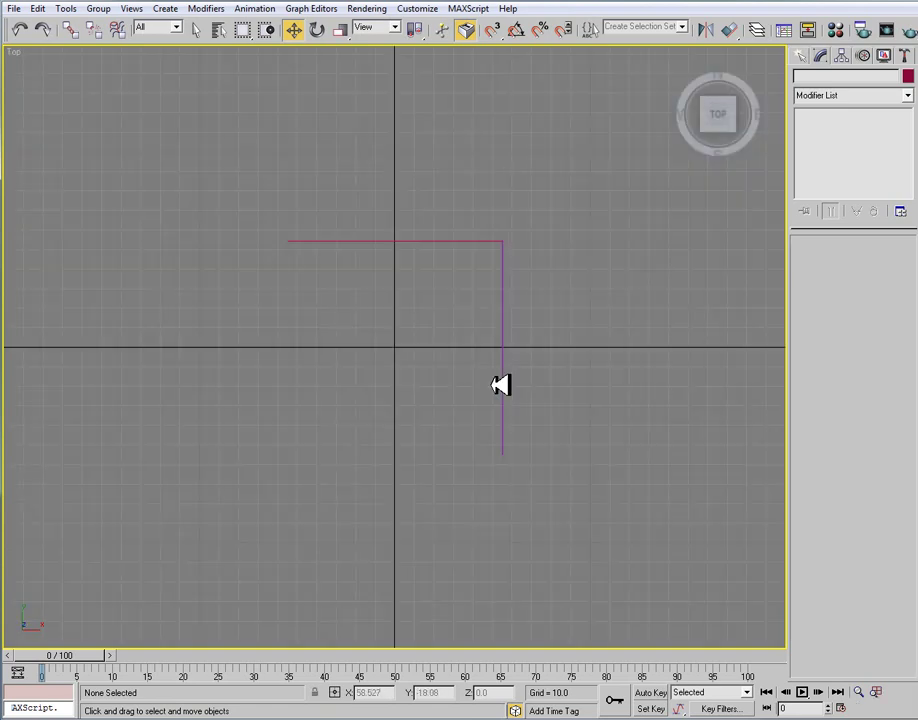
{"action": "left_click", "coordinate": [804, 55]}
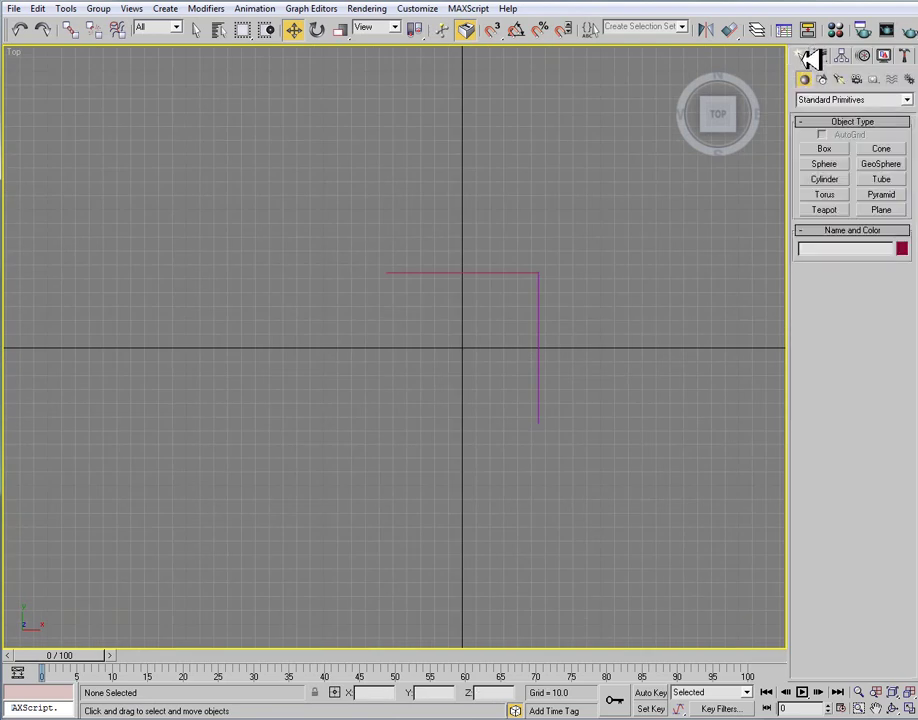
{"action": "left_click", "coordinate": [836, 164]}
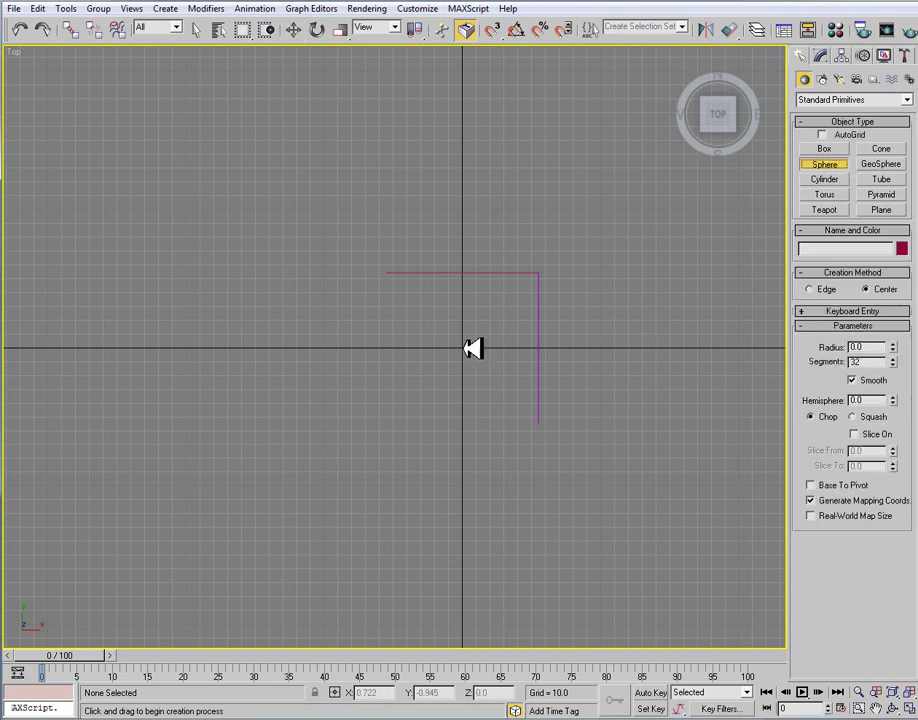
{"action": "left_click_drag", "start_coordinate": [463, 347], "coordinate": [518, 336]}
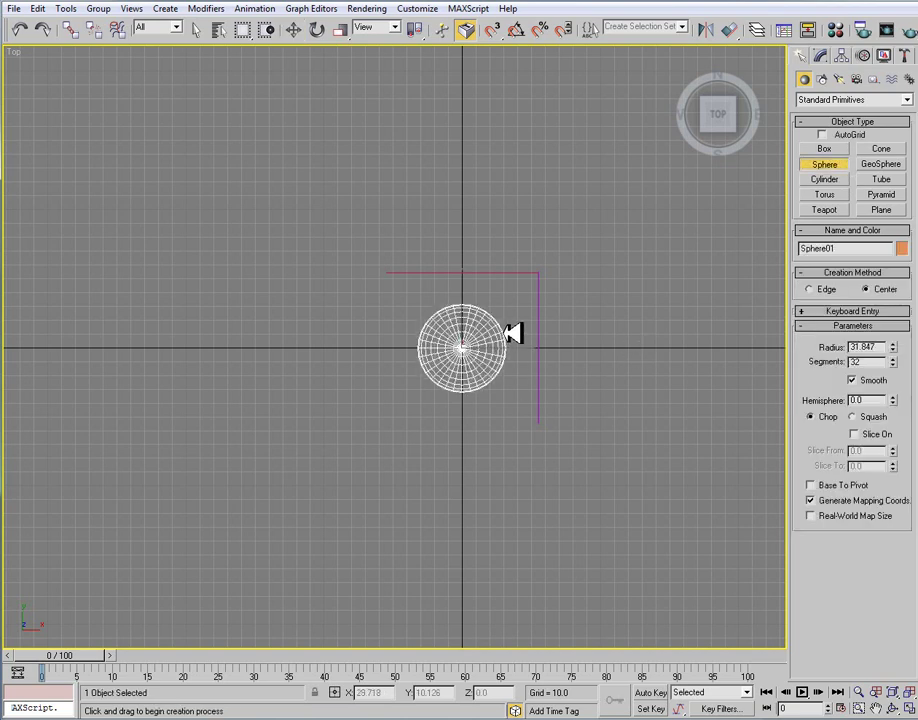
{"action": "right_click", "coordinate": [515, 332]}
Step: Display statistics in the Left view, adding the triangle count and showing Total + Selection
{"action": "key", "text": "l"}
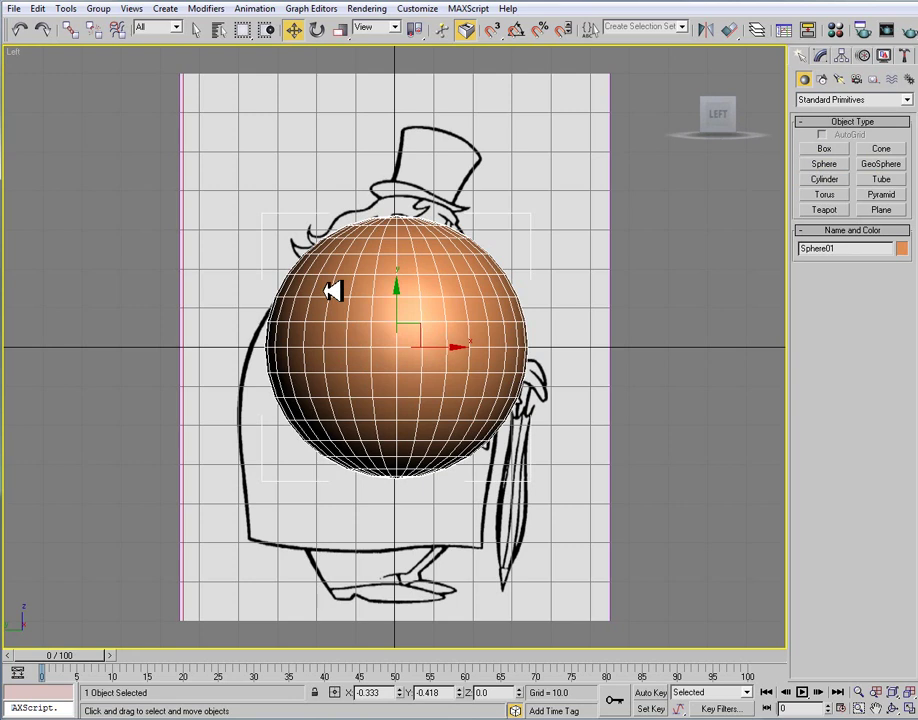
{"action": "key", "text": "7"}
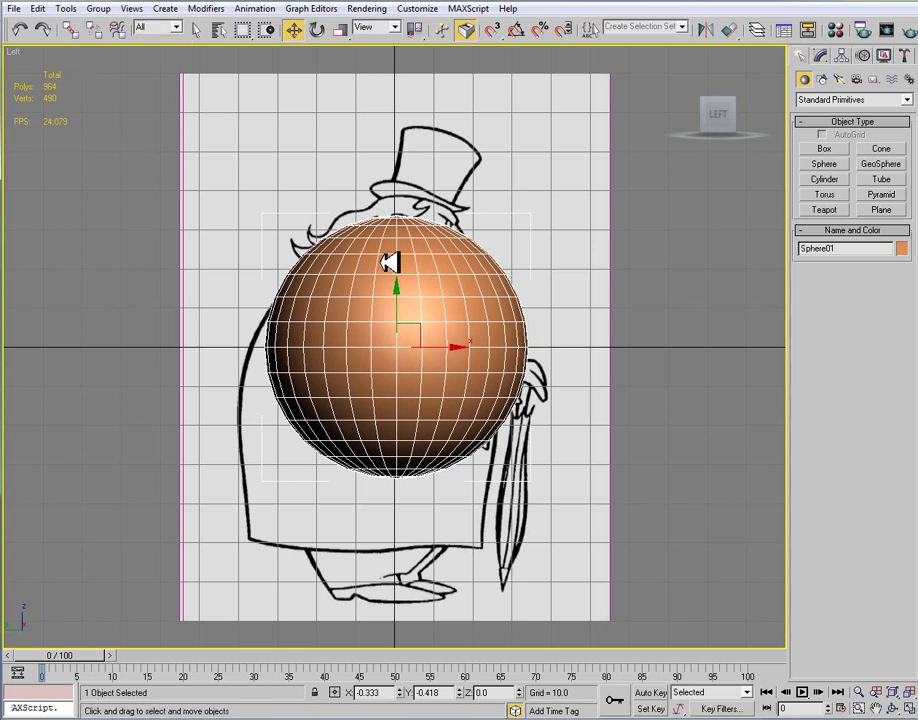
{"action": "right_click", "coordinate": [20, 53]}
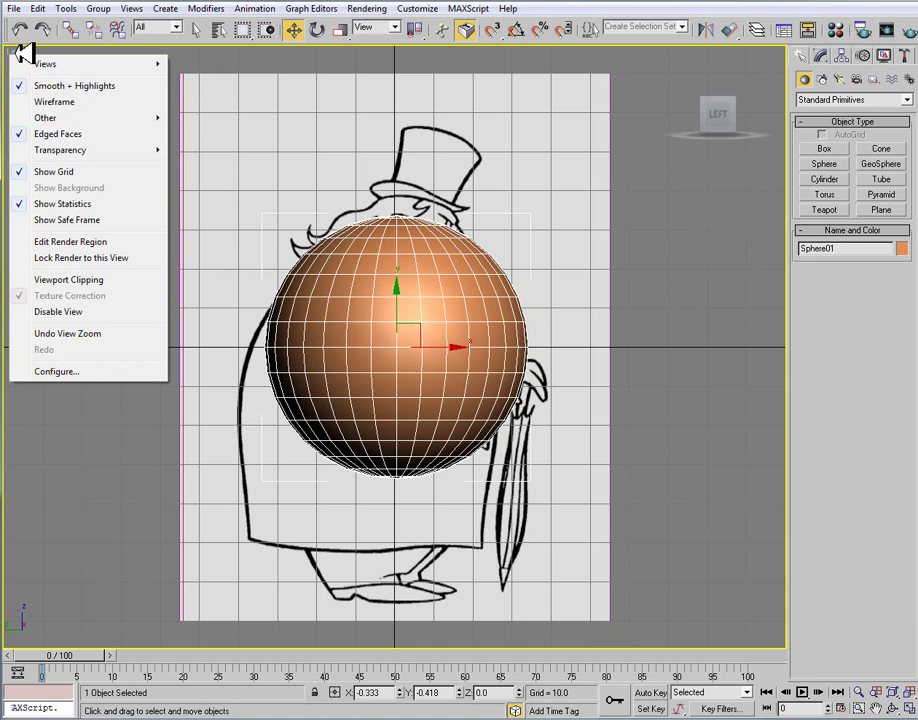
{"action": "left_click", "coordinate": [110, 372]}
{"action": "left_click_drag", "start_coordinate": [287, 180], "coordinate": [147, 243]}
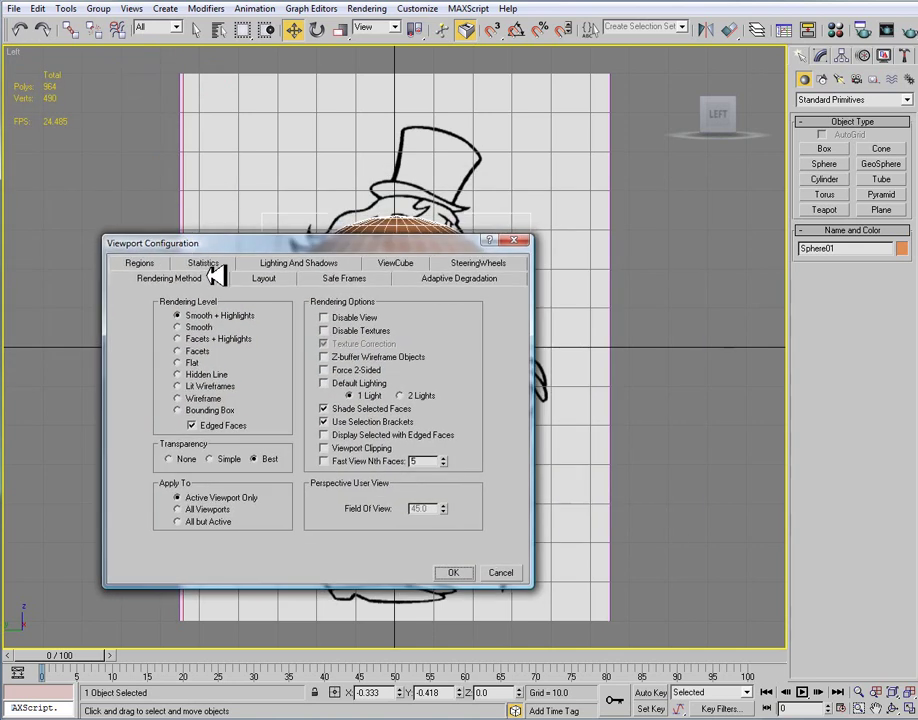
{"action": "left_click", "coordinate": [203, 262]}
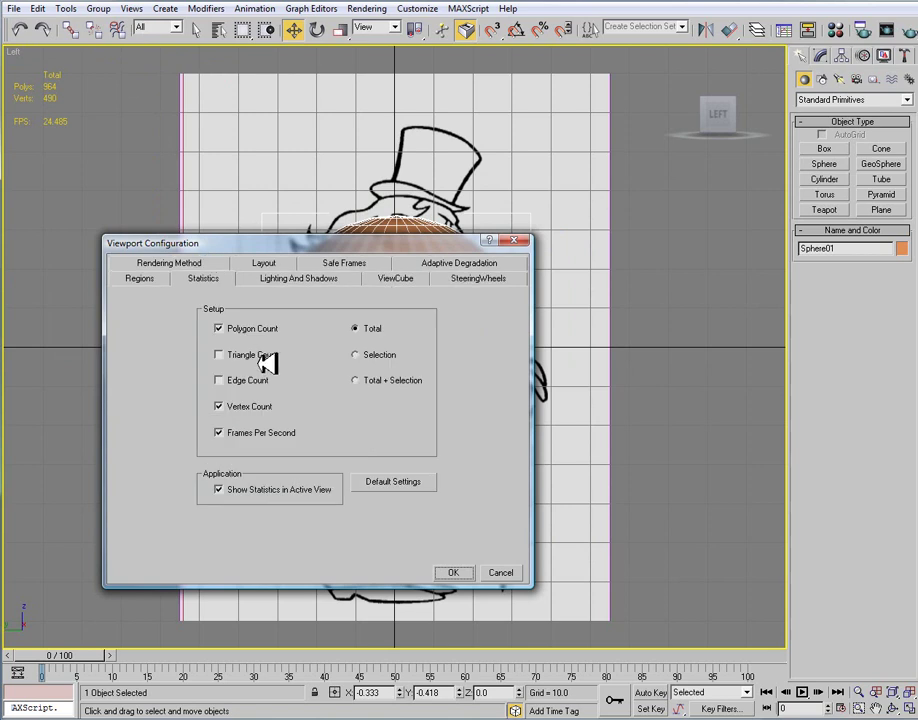
{"action": "left_click", "coordinate": [250, 356]}
{"action": "left_click", "coordinate": [374, 380]}
{"action": "left_click", "coordinate": [455, 573]}
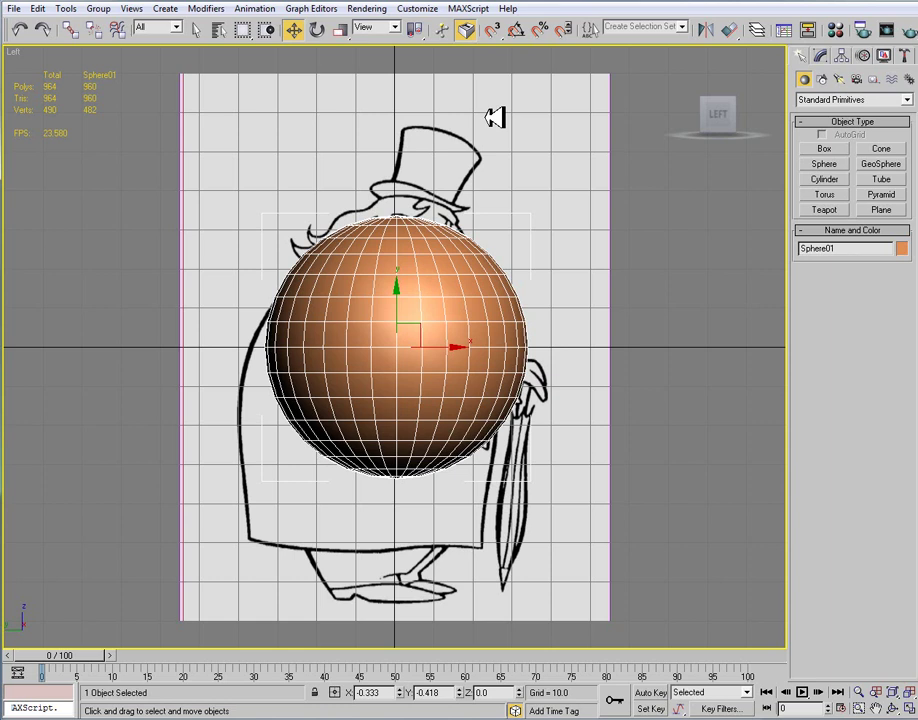
Step: Set the sphere's segments to 6
{"action": "left_click", "coordinate": [820, 55]}
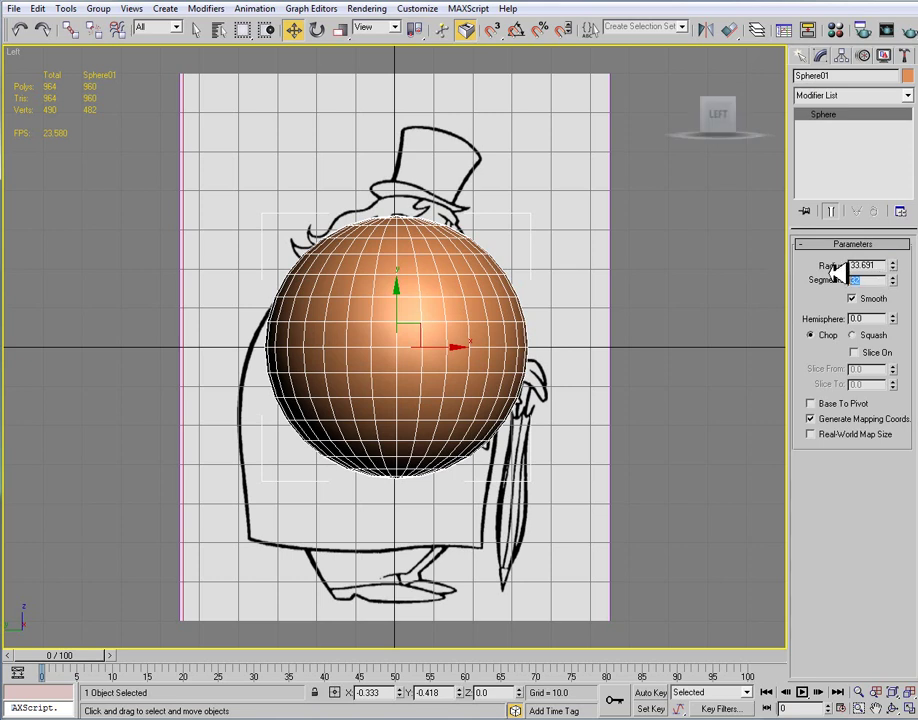
{"action": "type", "text": "6"}
{"action": "key", "text": "Return"}
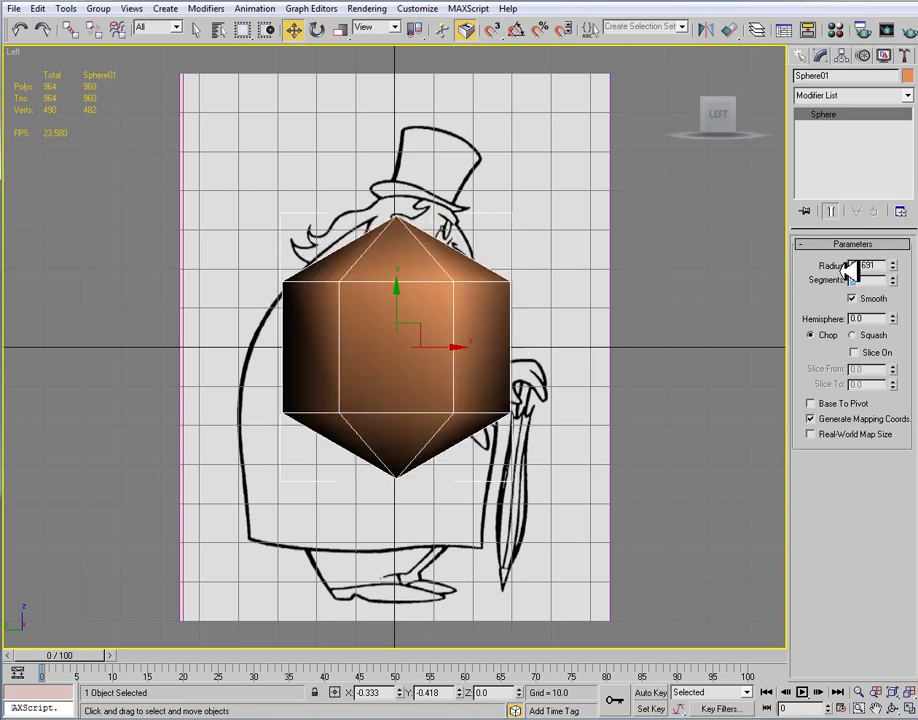
Step: Move the sphere over the character's coat in the Left and Front views, to about X -9.4, Y 6.3, Z -11.7
{"action": "left_click_drag", "start_coordinate": [409, 303], "coordinate": [403, 340]}
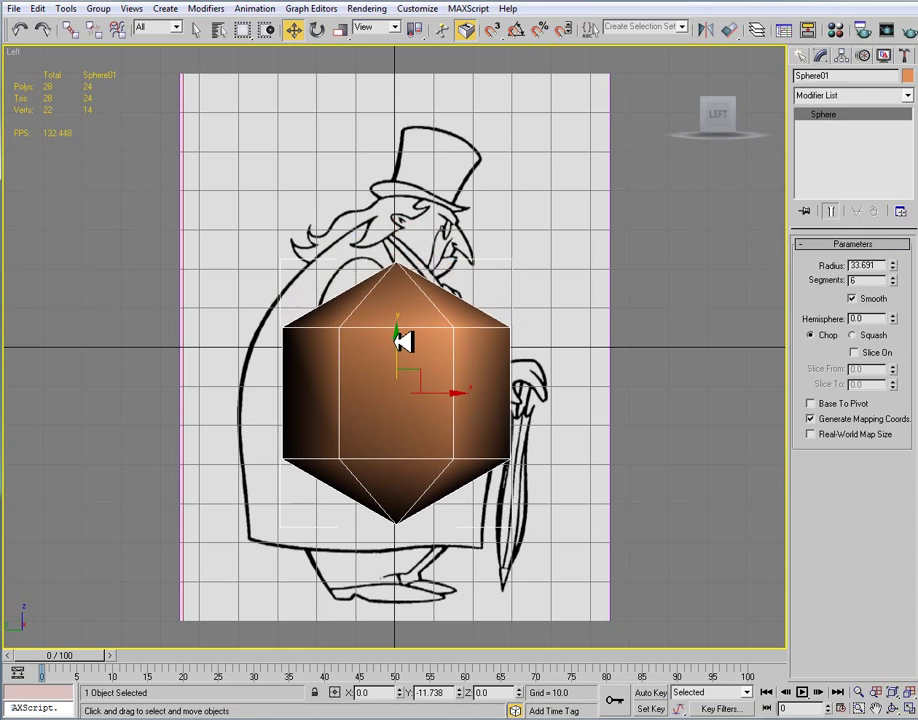
{"action": "left_click_drag", "start_coordinate": [461, 393], "coordinate": [431, 389]}
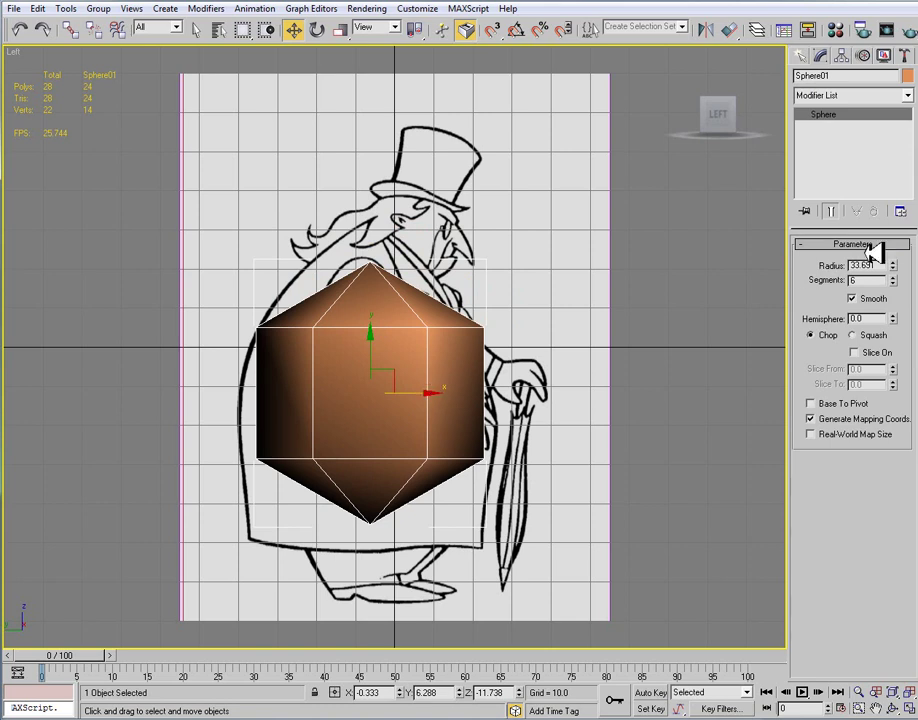
{"action": "left_click", "coordinate": [843, 114]}
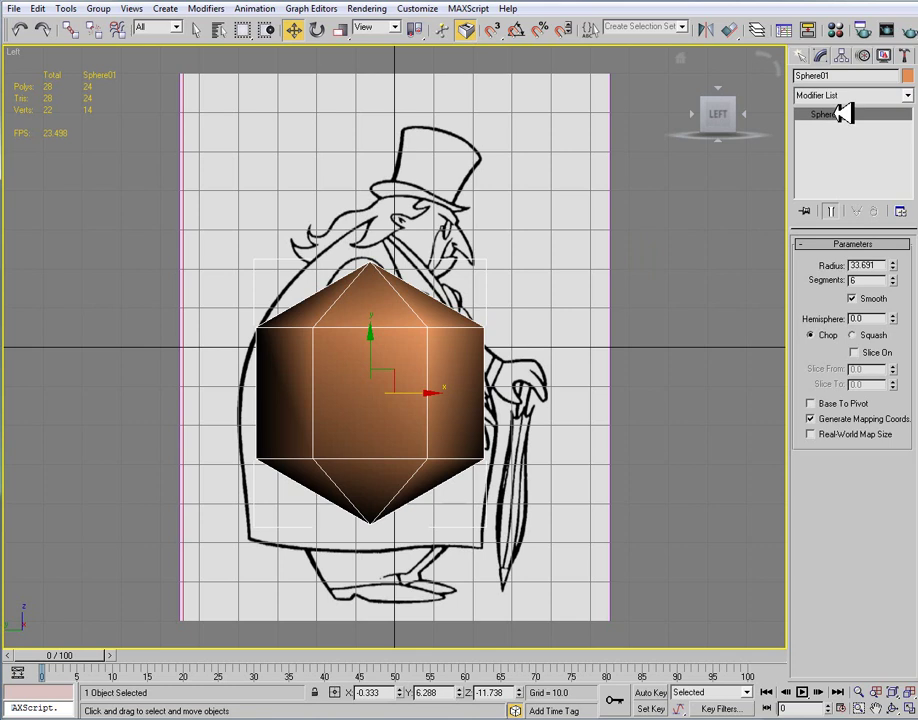
{"action": "key", "text": "f"}
{"action": "key", "text": "F3"}
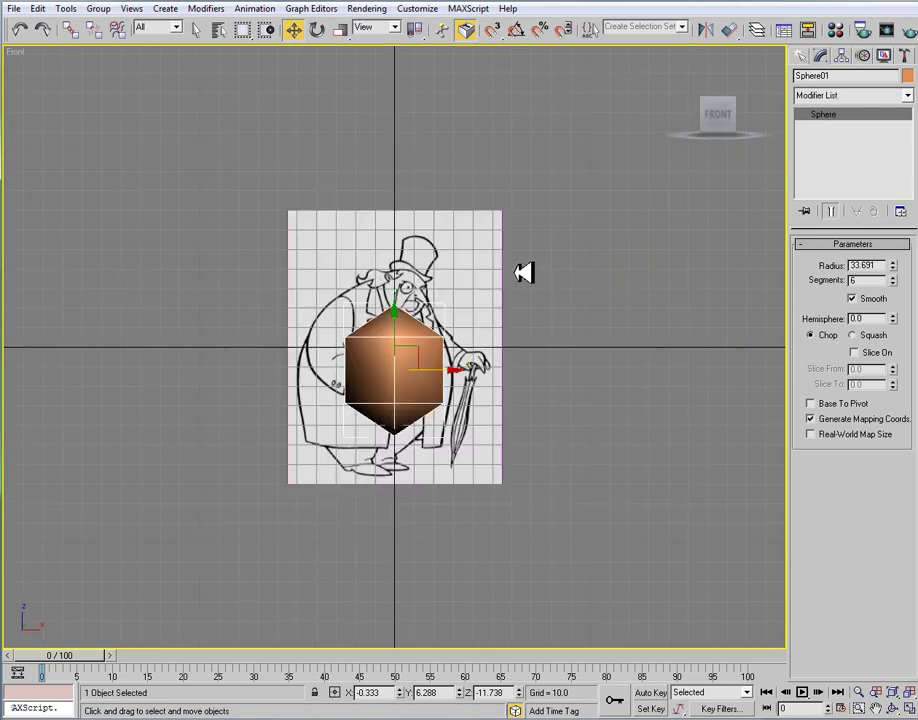
{"action": "scroll", "coordinate": [527, 281], "scroll_direction": "up", "scroll_amount": 6}
{"action": "left_click_drag", "start_coordinate": [567, 292], "coordinate": [516, 293]}
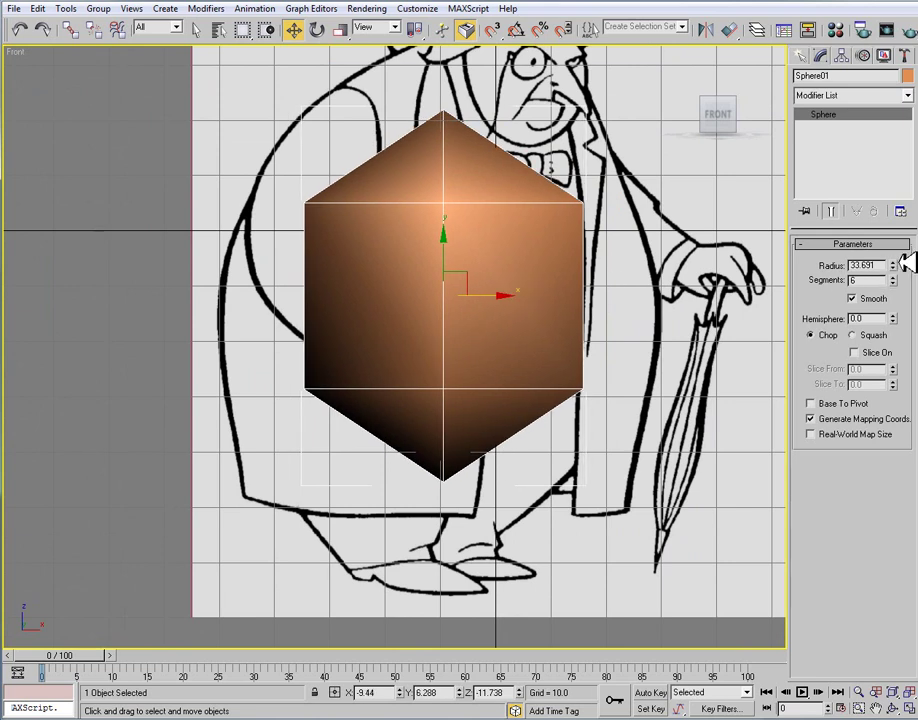
Step: Enlarge the sphere's radius to about 43.5 and compare it with the side reference in the Left view
{"action": "left_click_drag", "start_coordinate": [900, 262], "coordinate": [893, 238]}
{"action": "key", "text": "l"}
{"action": "key", "text": "7"}
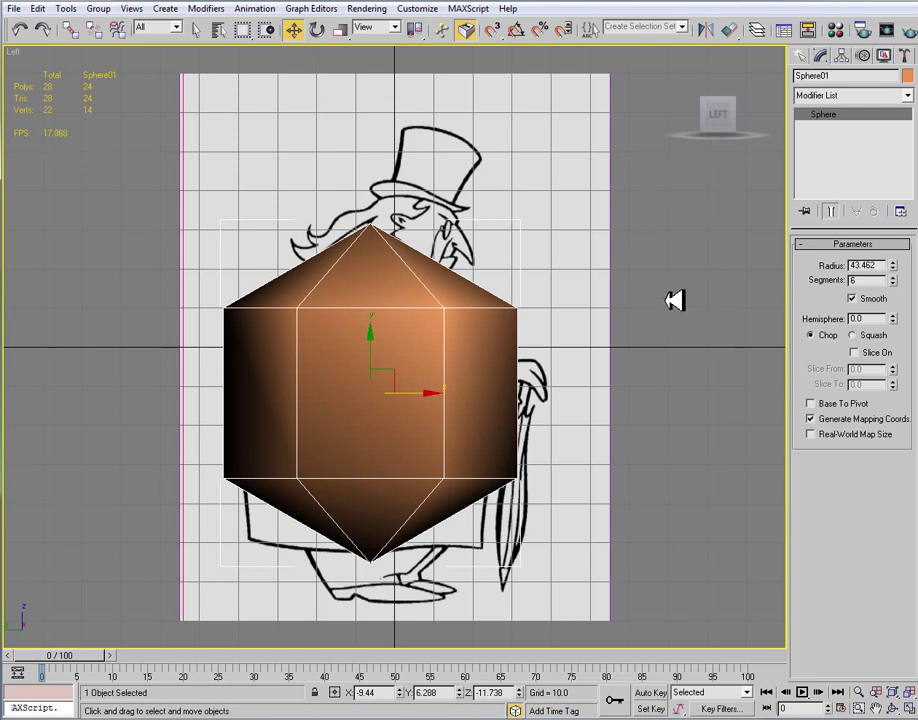
Step: Convert the six-segment sphere to an Editable Poly
{"action": "right_click", "coordinate": [404, 351]}
{"action": "left_click", "coordinate": [485, 489]}
{"action": "mouse_move", "coordinate": [497, 487]}
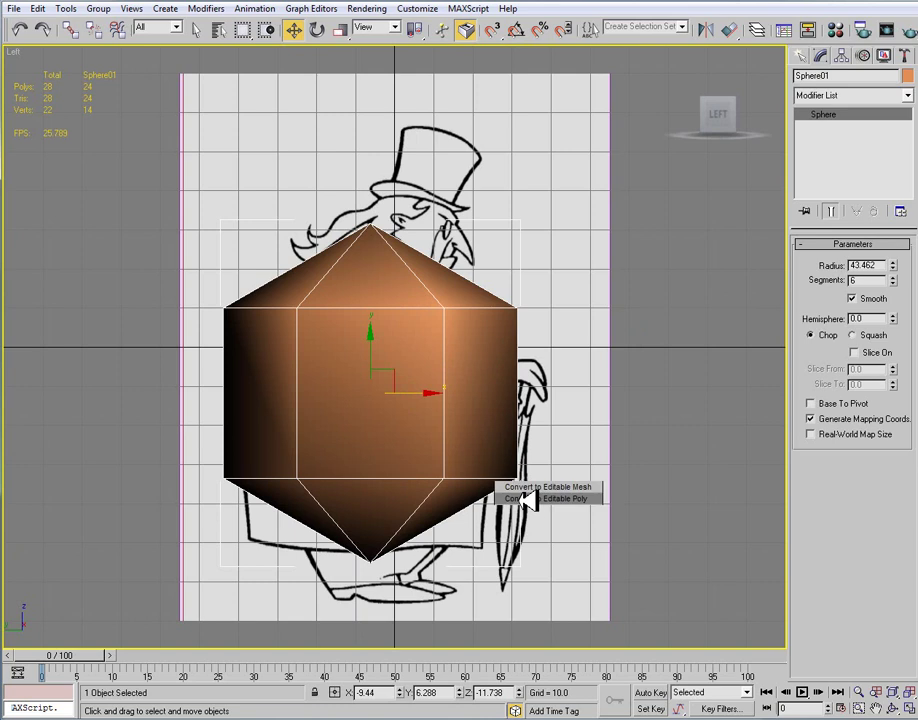
{"action": "left_click", "coordinate": [546, 498]}
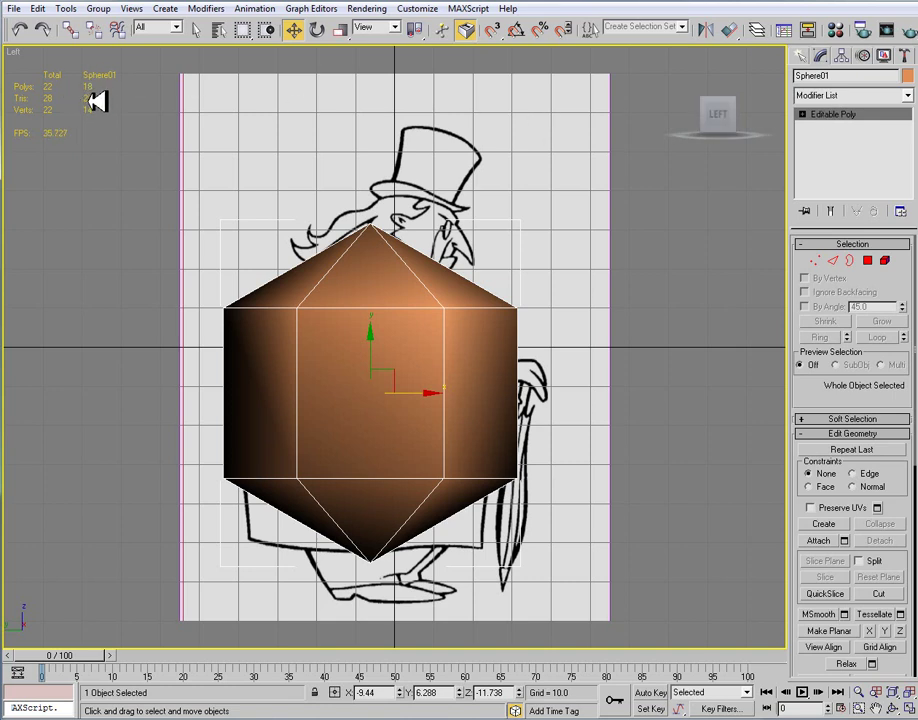
Step: Delete the upper and lower cap polygons of the sphere, leaving only the middle band
{"action": "left_click", "coordinate": [869, 261]}
{"action": "left_click_drag", "start_coordinate": [211, 221], "coordinate": [573, 285]}
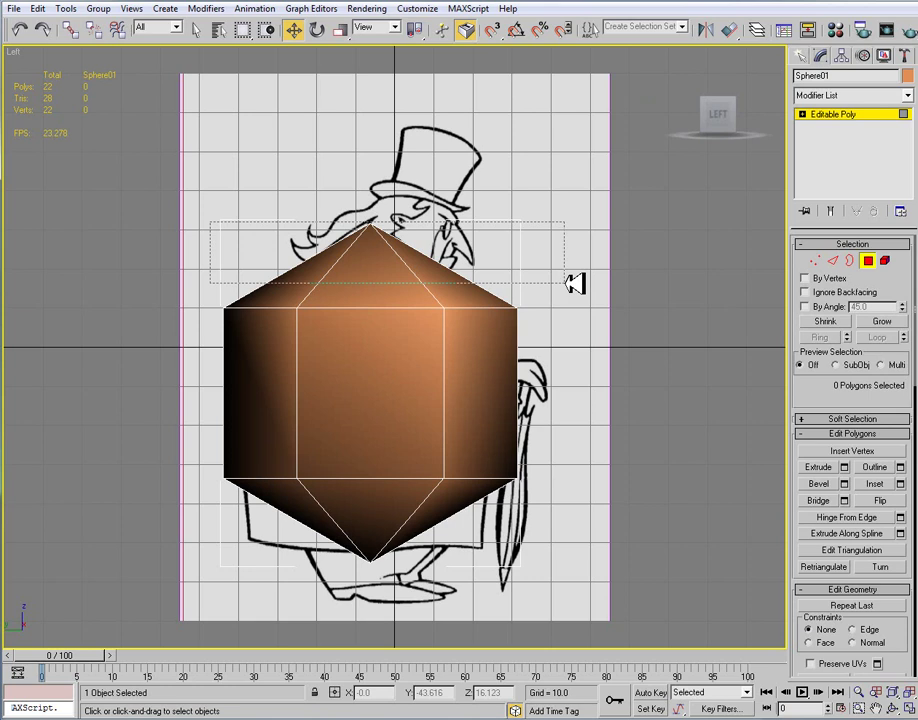
{"action": "left_click_drag", "start_coordinate": [566, 283], "coordinate": [566, 282]}
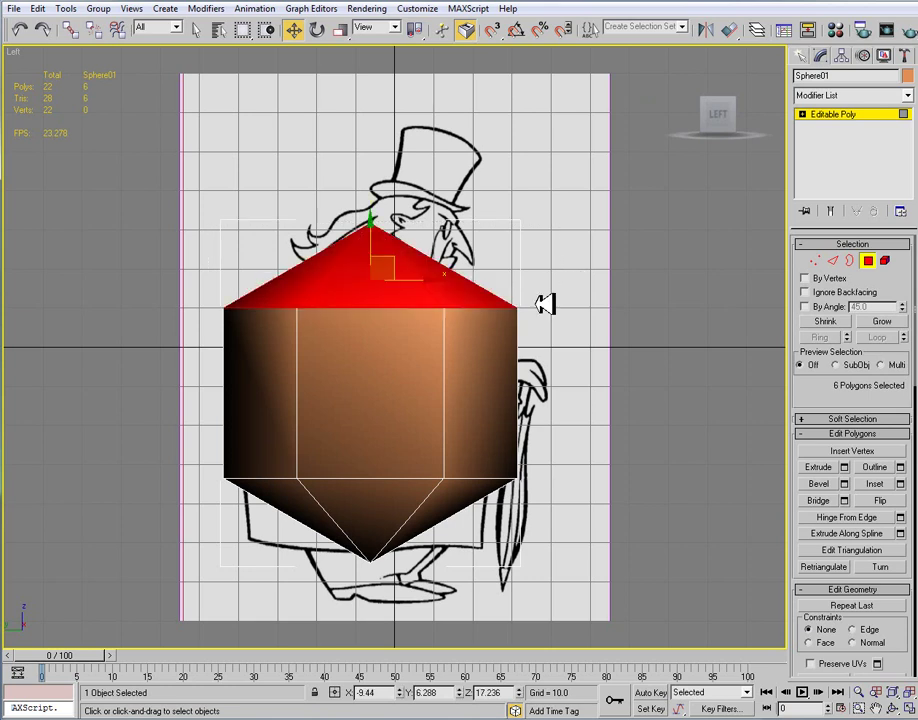
{"action": "left_click_drag", "start_coordinate": [232, 515], "coordinate": [565, 605], "text": "ctrl"}
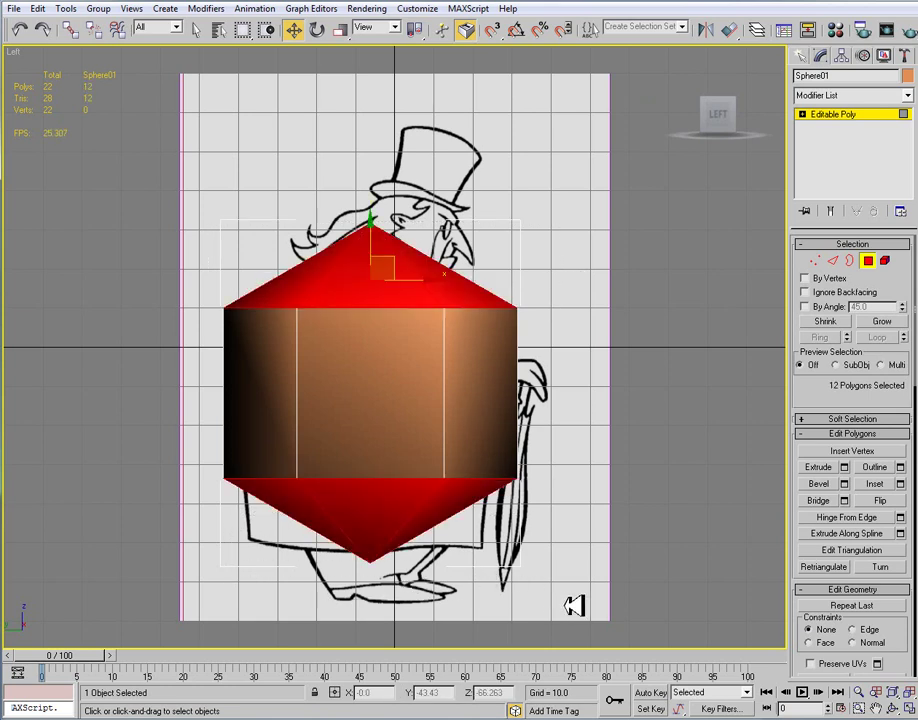
{"action": "key", "text": "Delete"}
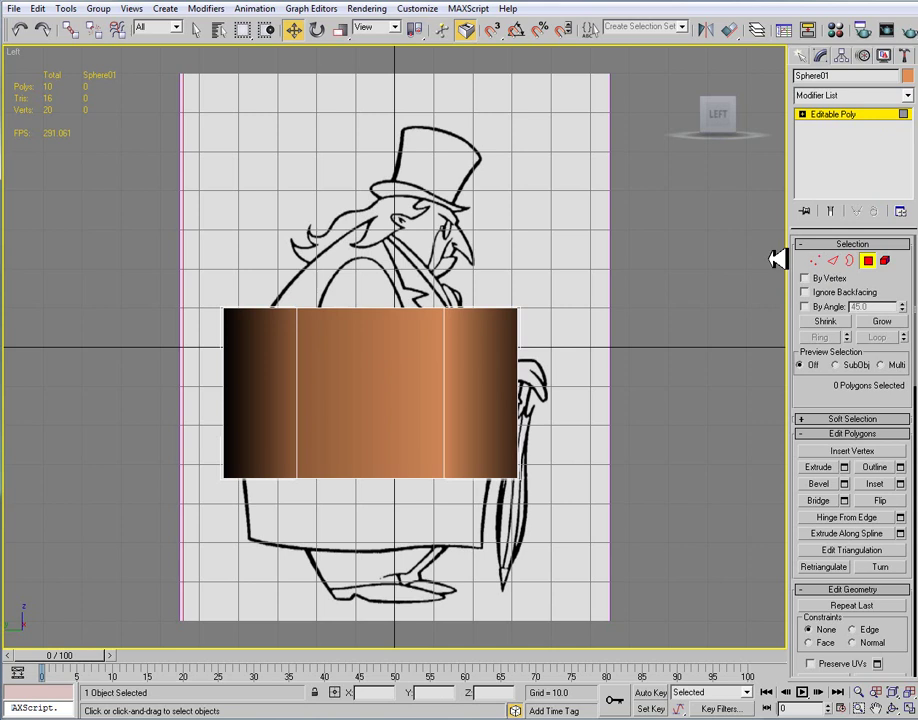
Step: Finish polygon editing, rename the object Body, and frame it against the reference drawing in the Front view
{"action": "left_click", "coordinate": [868, 259]}
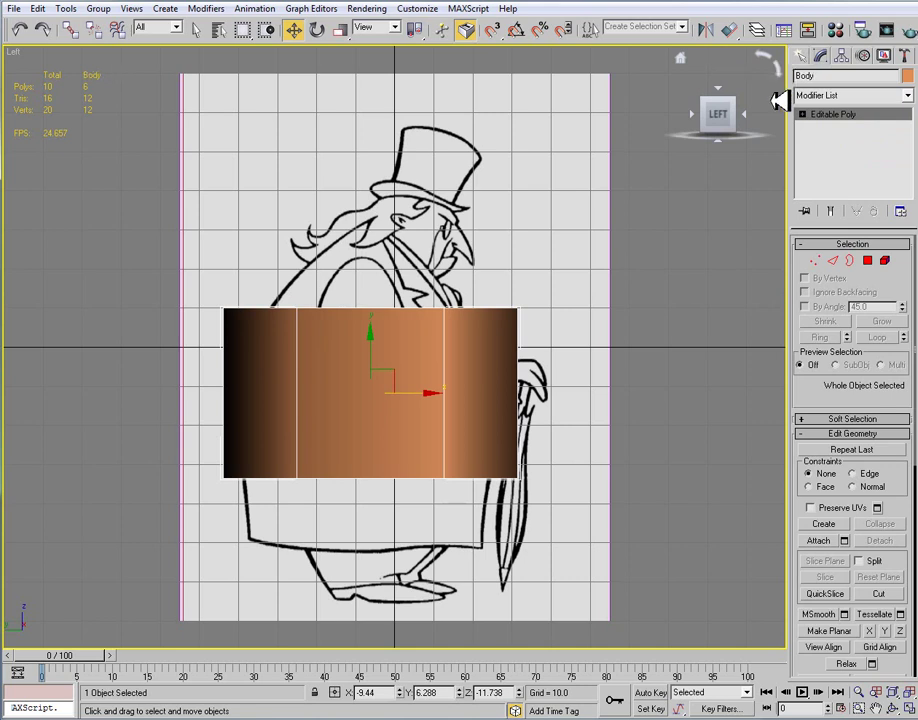
{"action": "middle_click_drag", "start_coordinate": [579, 389], "coordinate": [655, 349]}
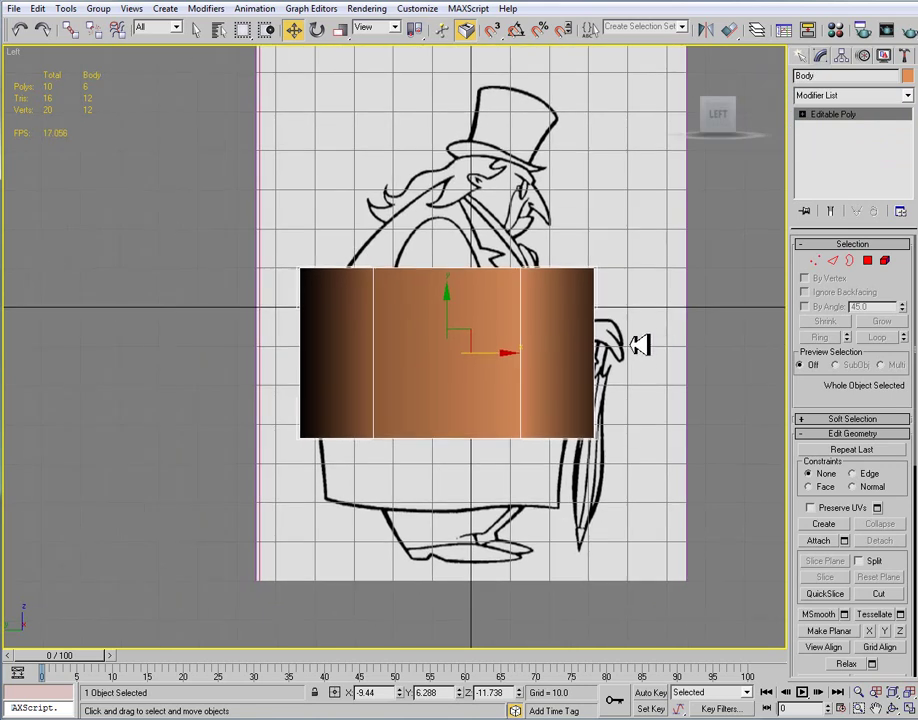
{"action": "key", "text": "f"}
{"action": "middle_click_drag", "start_coordinate": [568, 348], "coordinate": [713, 430]}
{"action": "scroll", "coordinate": [654, 385], "scroll_direction": "down", "scroll_amount": 2}
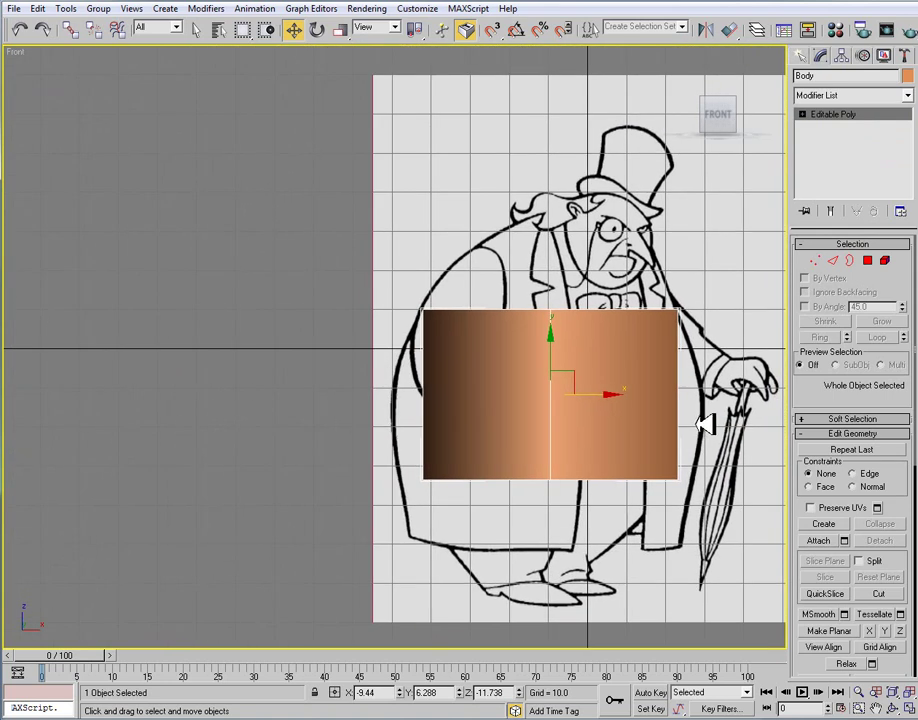
{"action": "middle_click_drag", "start_coordinate": [672, 350], "coordinate": [675, 369]}
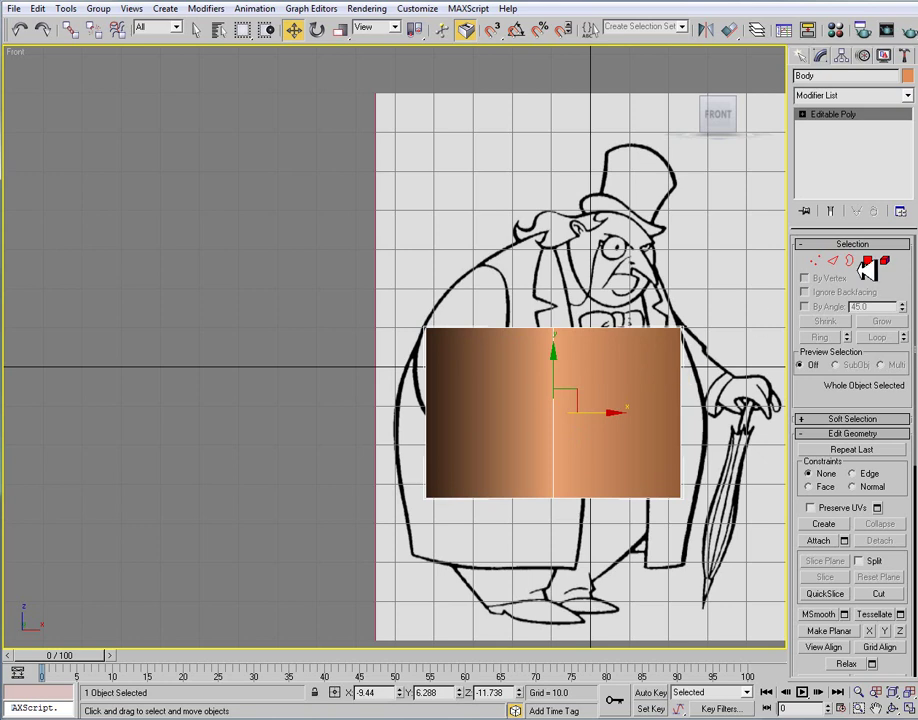
Step: In the Left view, select the body's two inner columns of vertices and scale them slightly closer together horizontally
{"action": "left_click", "coordinate": [816, 261]}
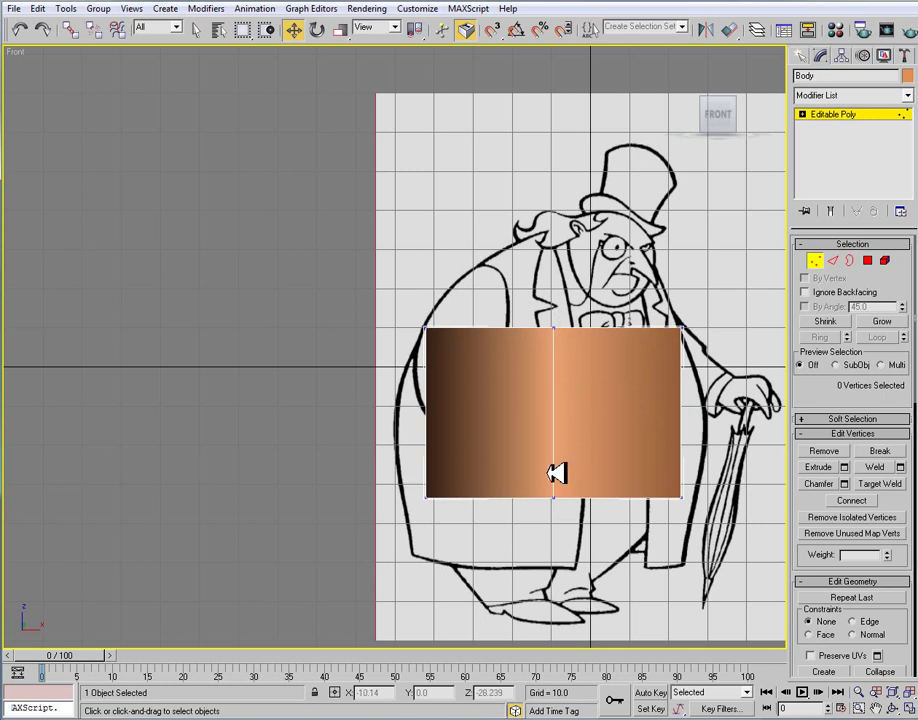
{"action": "key", "text": "l"}
{"action": "key", "text": "7"}
{"action": "middle_click_drag", "start_coordinate": [566, 436], "coordinate": [641, 504]}
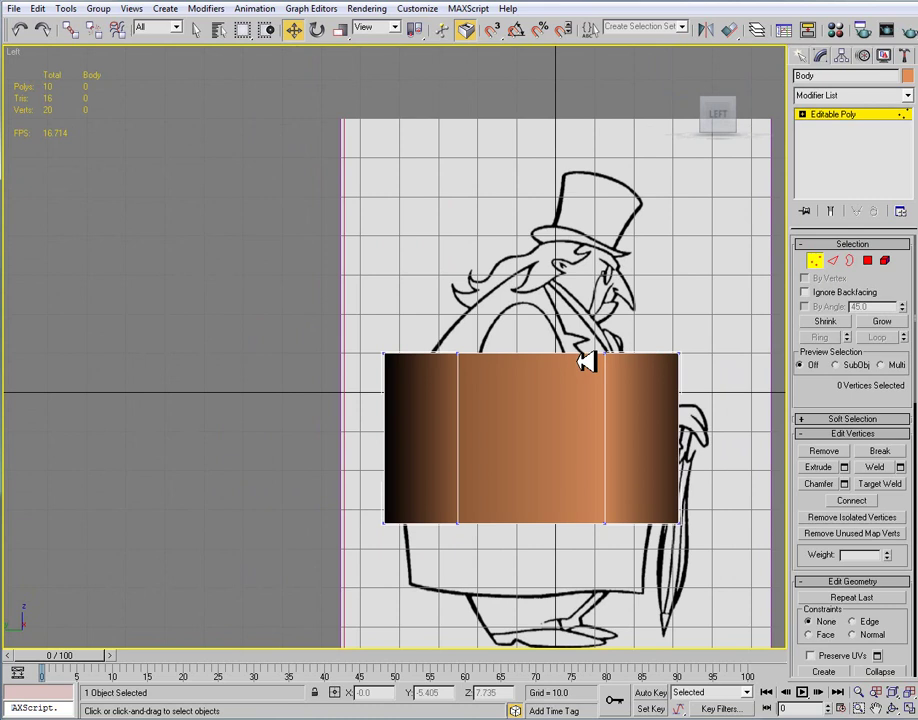
{"action": "left_click_drag", "start_coordinate": [581, 323], "coordinate": [631, 568]}
{"action": "left_click_drag", "start_coordinate": [648, 607], "coordinate": [645, 598]}
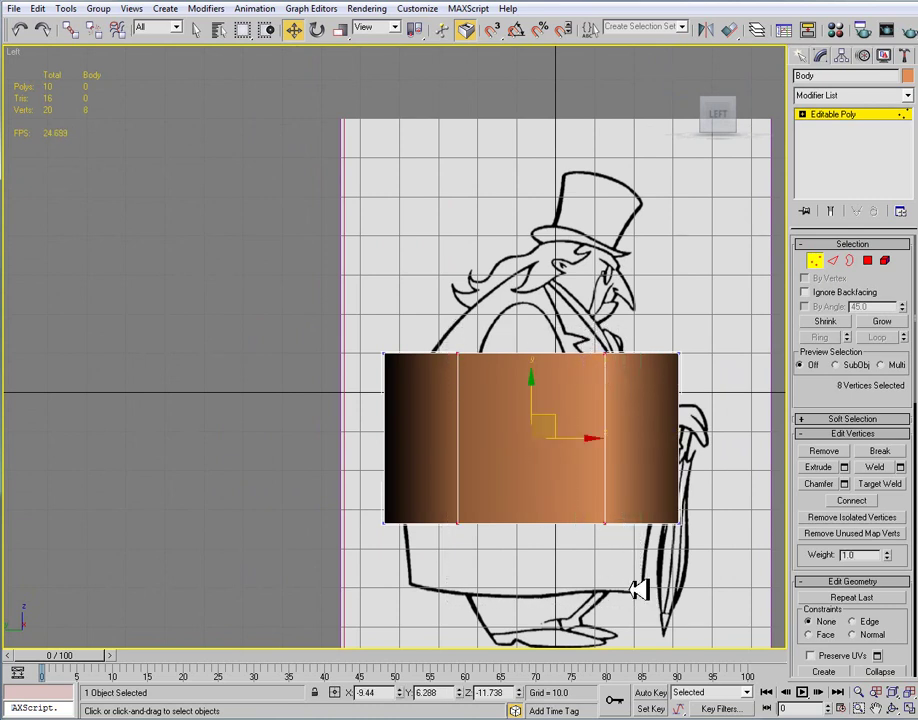
{"action": "key", "text": "r"}
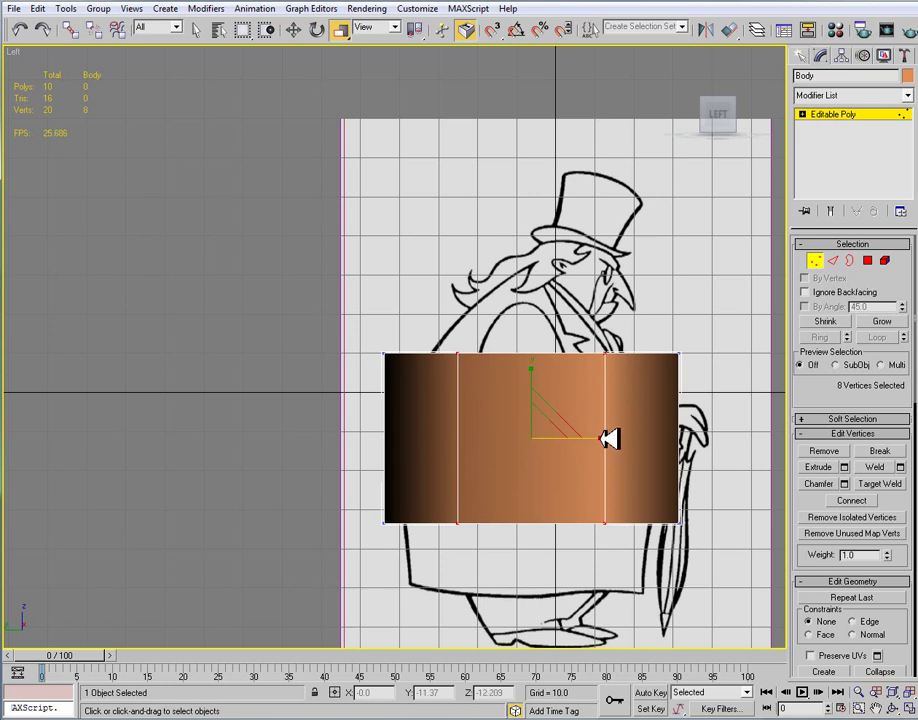
{"action": "left_click_drag", "start_coordinate": [605, 437], "coordinate": [602, 437]}
{"action": "left_click", "coordinate": [661, 591]}
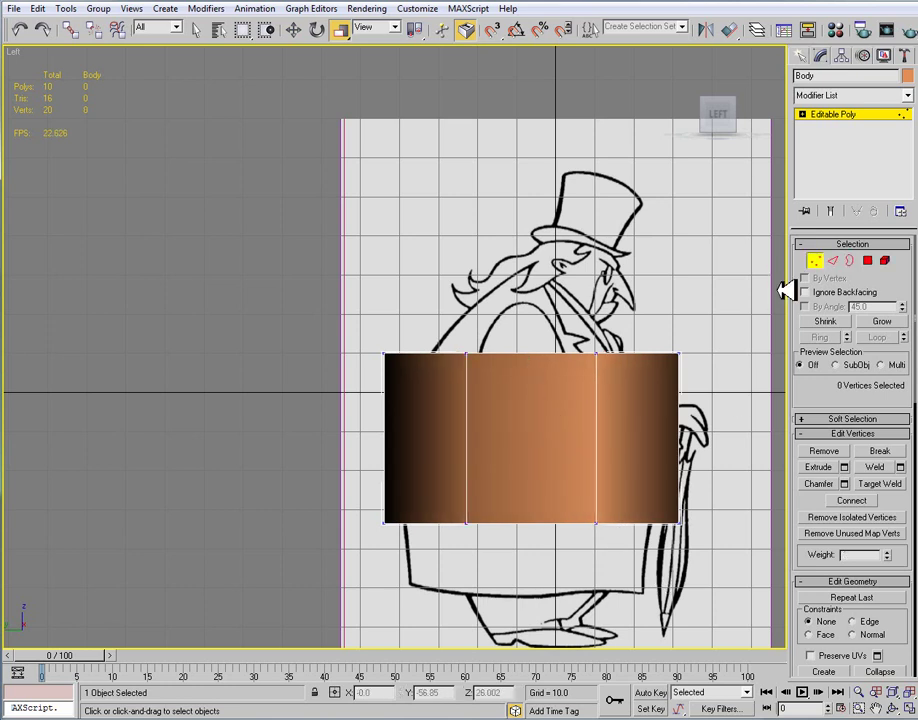
{"action": "left_click", "coordinate": [845, 115]}
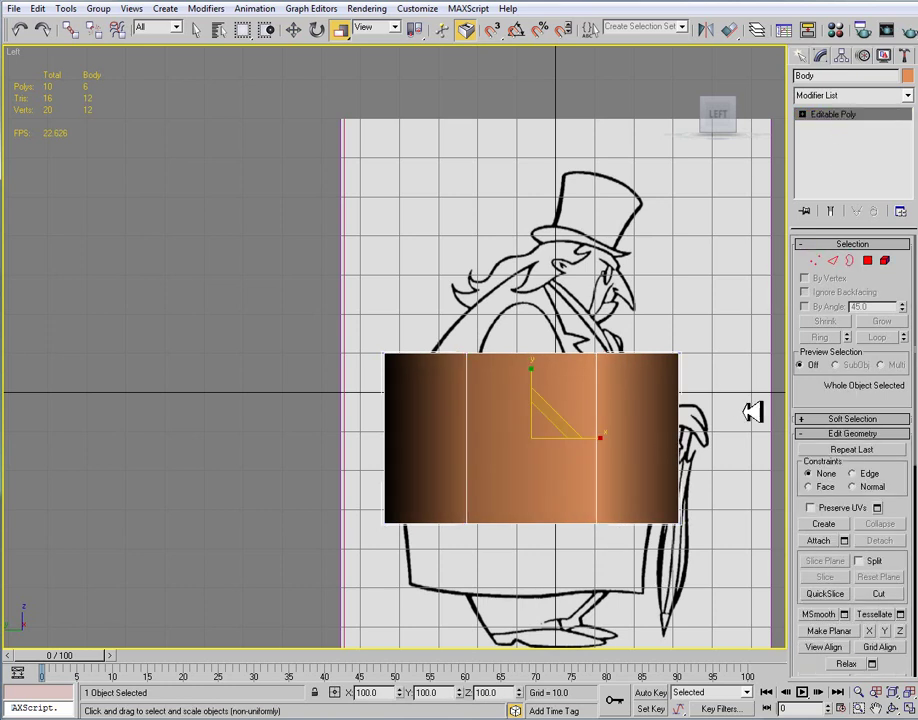
Step: Select the ring of vertical edges around the body and connect them with 1 segment to add a horizontal loop
{"action": "left_click", "coordinate": [833, 260]}
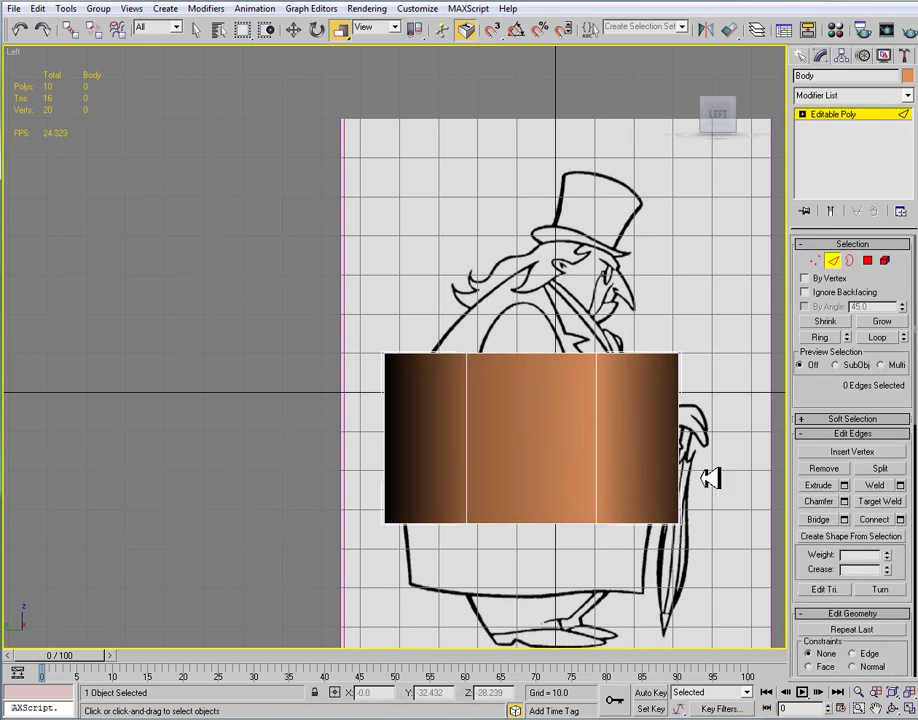
{"action": "left_click", "coordinate": [598, 447]}
{"action": "left_click", "coordinate": [821, 337]}
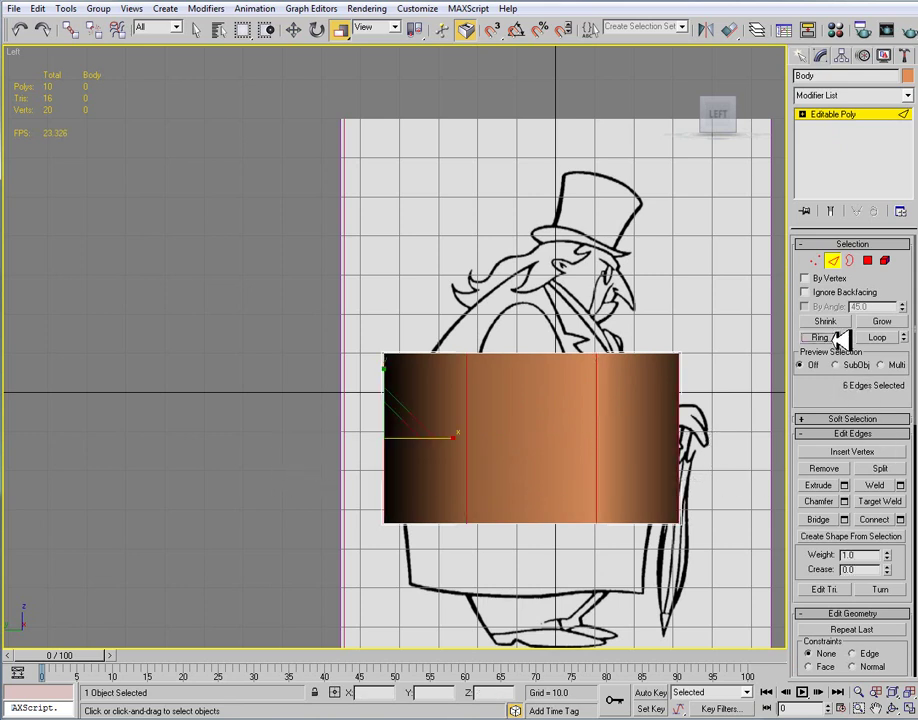
{"action": "left_click", "coordinate": [900, 519]}
{"action": "left_click", "coordinate": [484, 338]}
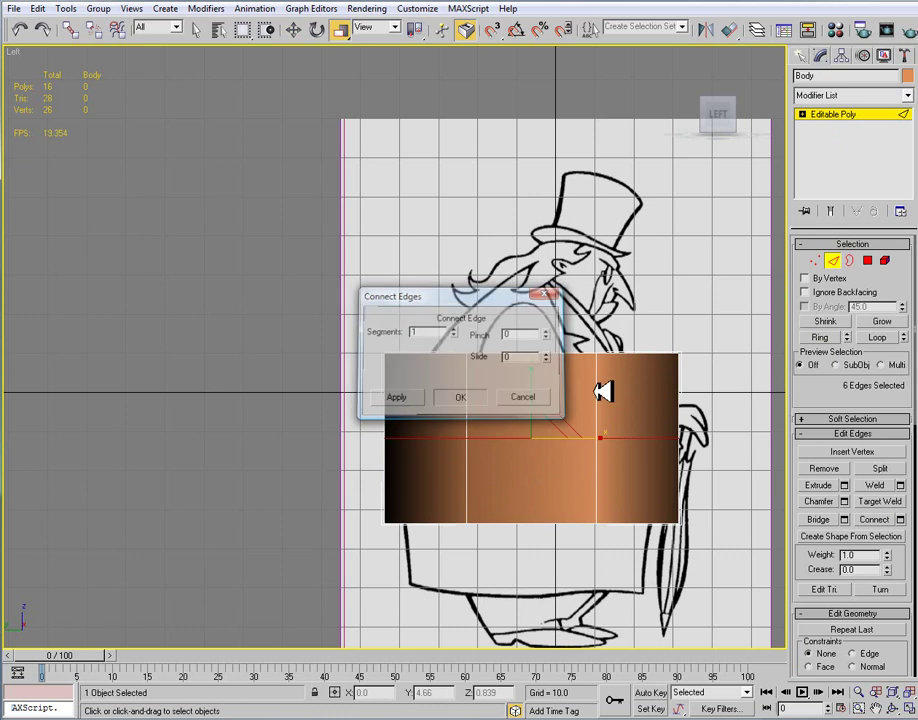
Step: Move the body's bottom row of vertices down to the coat hem in the side reference
{"action": "left_click", "coordinate": [814, 260]}
{"action": "middle_click_drag", "start_coordinate": [565, 431], "coordinate": [631, 336]}
{"action": "left_click_drag", "start_coordinate": [419, 393], "coordinate": [716, 470]}
{"action": "key", "text": "w"}
{"action": "left_click_drag", "start_coordinate": [610, 373], "coordinate": [607, 435]}
Step: Raise the body's top row of vertices to the character's neck and scale it narrower to follow the side reference
{"action": "middle_click_drag", "start_coordinate": [670, 339], "coordinate": [693, 408]}
{"action": "mouse_move", "coordinate": [462, 290]}
{"action": "left_mouse_down"}
{"action": "mouse_move", "coordinate": [769, 358]}
{"action": "mouse_move", "coordinate": [814, 356]}
{"action": "left_mouse_up"}
{"action": "left_click_drag", "start_coordinate": [630, 272], "coordinate": [632, 204]}
{"action": "key", "text": "r"}
{"action": "left_click_drag", "start_coordinate": [697, 256], "coordinate": [625, 262]}
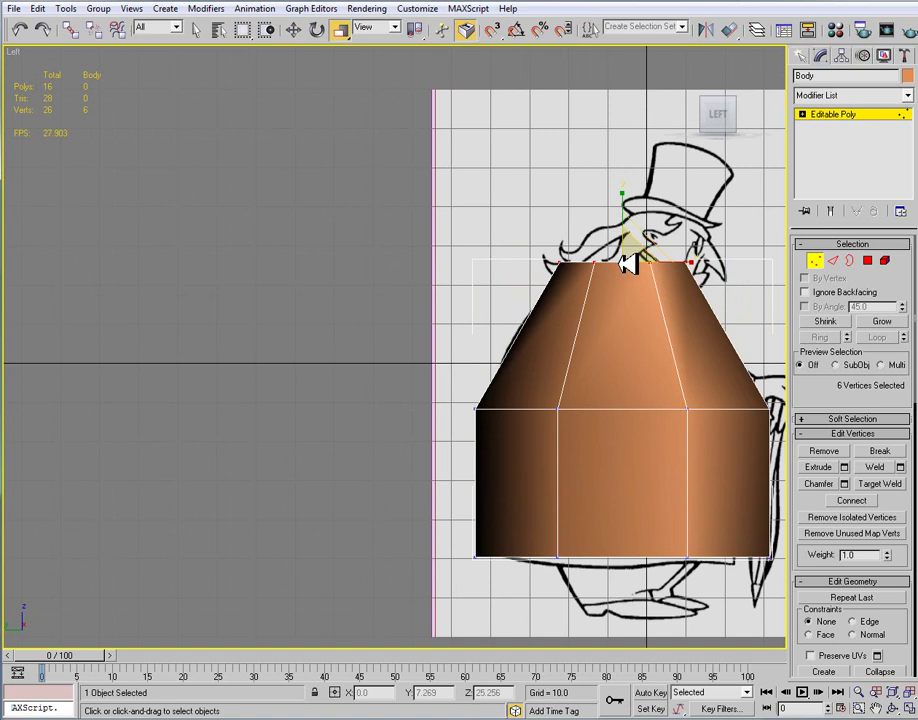
Step: In the Front view, scale the top row of vertices narrower horizontally to taper the body toward the shoulders
{"action": "key", "text": "f"}
{"action": "middle_click_drag", "start_coordinate": [658, 301], "coordinate": [738, 387]}
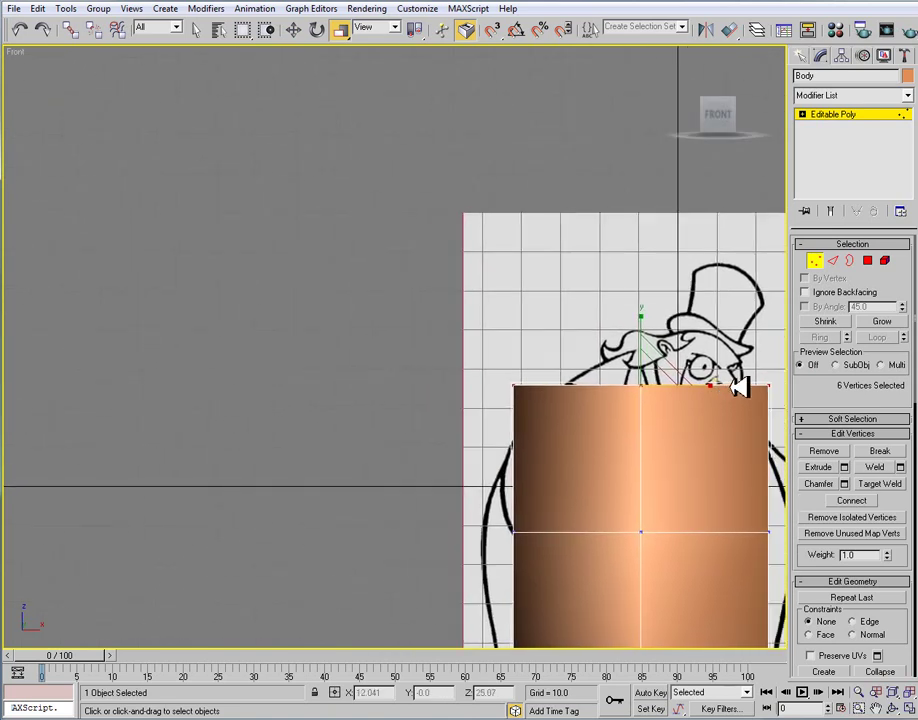
{"action": "left_click_drag", "start_coordinate": [776, 385], "coordinate": [755, 403]}
{"action": "middle_click_drag", "start_coordinate": [685, 525], "coordinate": [675, 445]}
{"action": "scroll", "coordinate": [684, 445], "scroll_direction": "down", "scroll_amount": 2}
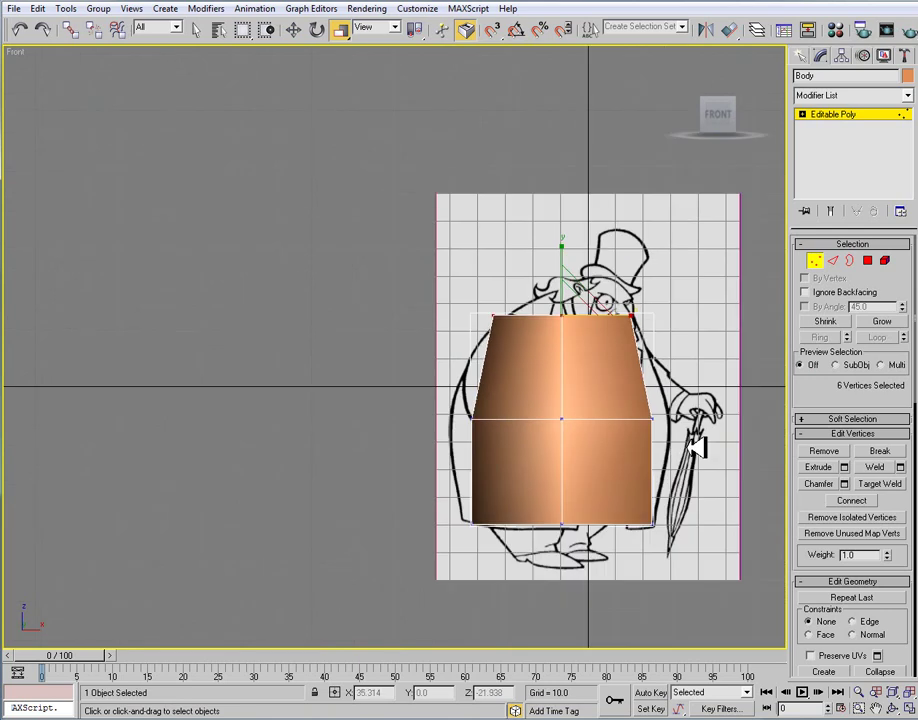
Step: Widen the bottom vertex row slightly and scale the middle row to about 123% horizontally to meet the front coat outline
{"action": "left_click_drag", "start_coordinate": [487, 511], "coordinate": [693, 558]}
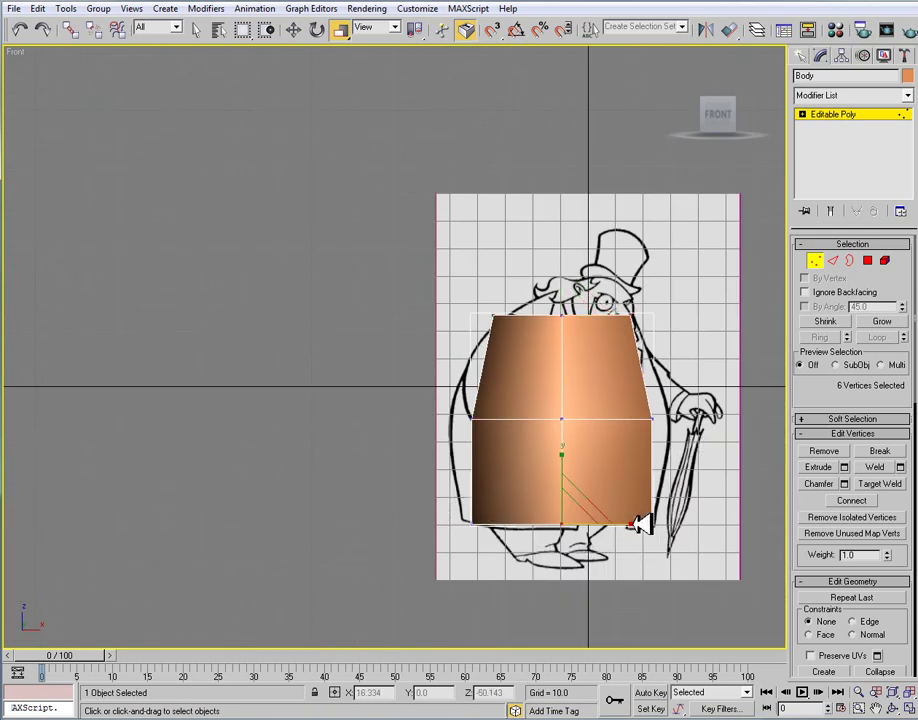
{"action": "middle_click_drag", "start_coordinate": [572, 484], "coordinate": [621, 609]}
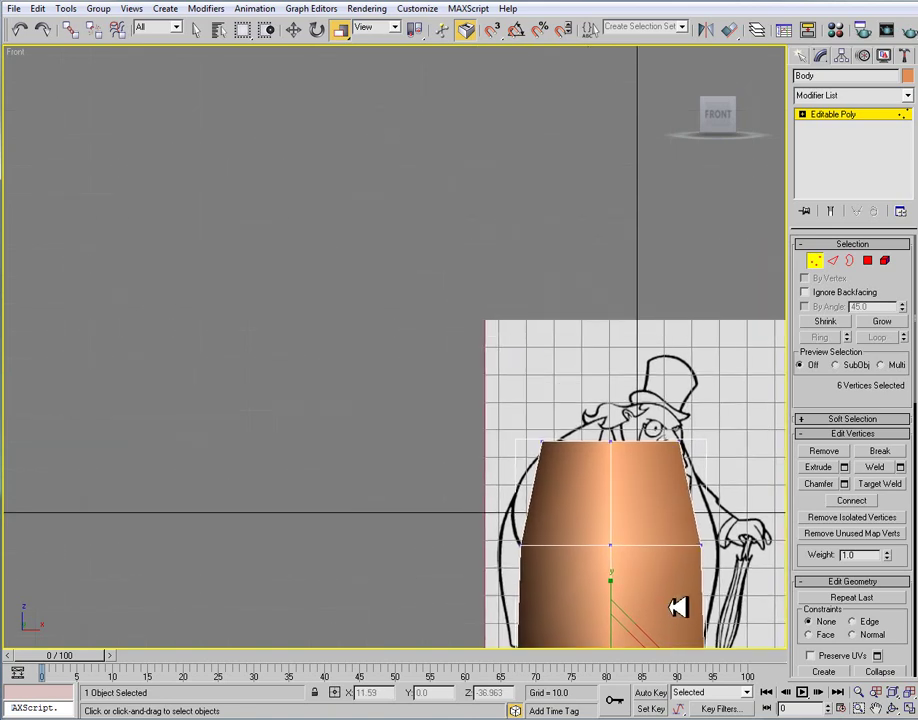
{"action": "left_click_drag", "start_coordinate": [513, 517], "coordinate": [768, 588]}
{"action": "left_click_drag", "start_coordinate": [690, 545], "coordinate": [703, 544]}
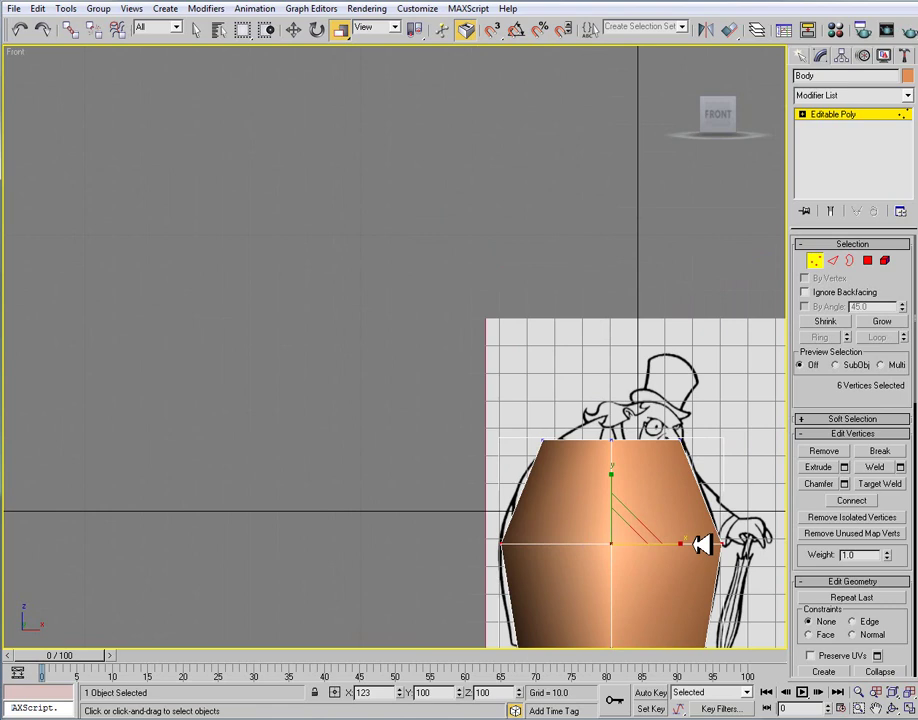
{"action": "middle_click_drag", "start_coordinate": [702, 493], "coordinate": [718, 546]}
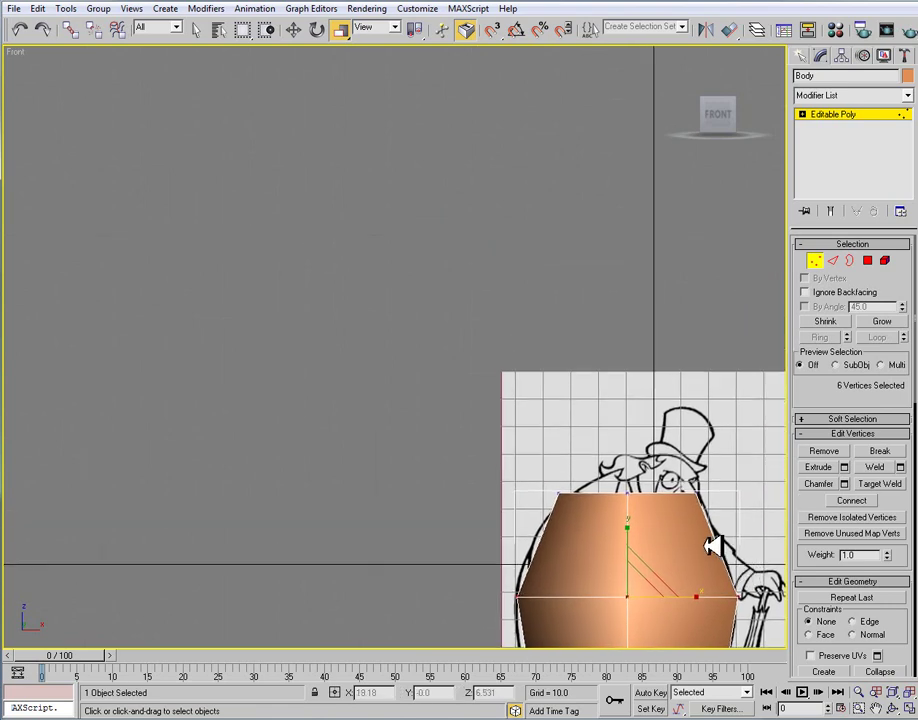
Step: In the Left view, make the body see-through and narrow its bottom vertex row to the coat hem in the side reference
{"action": "key", "text": "l"}
{"action": "key", "text": "7"}
{"action": "scroll", "coordinate": [700, 535], "scroll_direction": "down", "scroll_amount": 3}
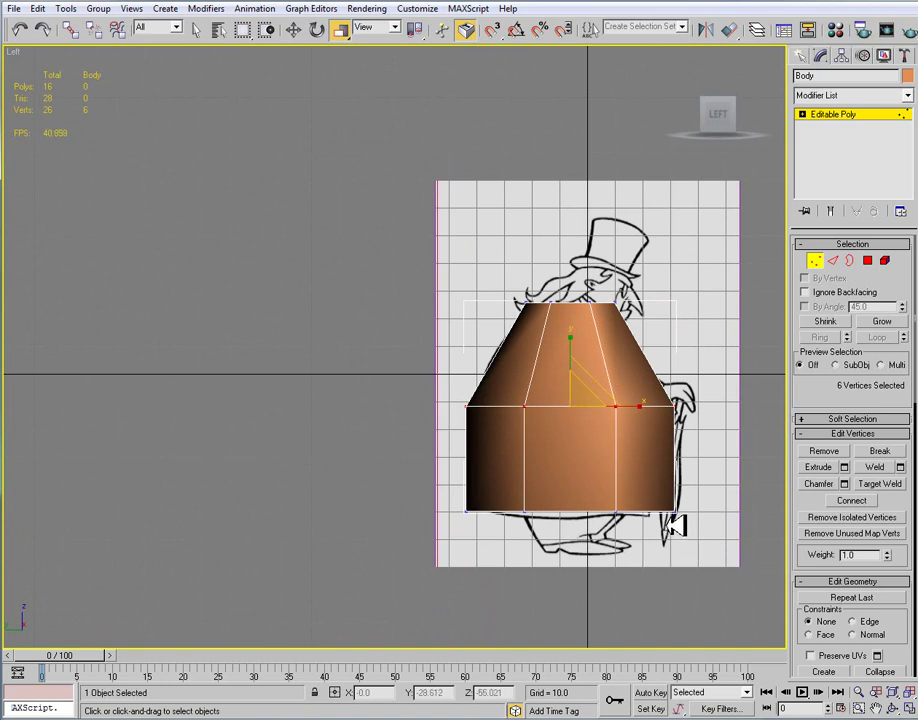
{"action": "key", "text": "alt+x"}
{"action": "middle_click_drag", "start_coordinate": [498, 538], "coordinate": [572, 557]}
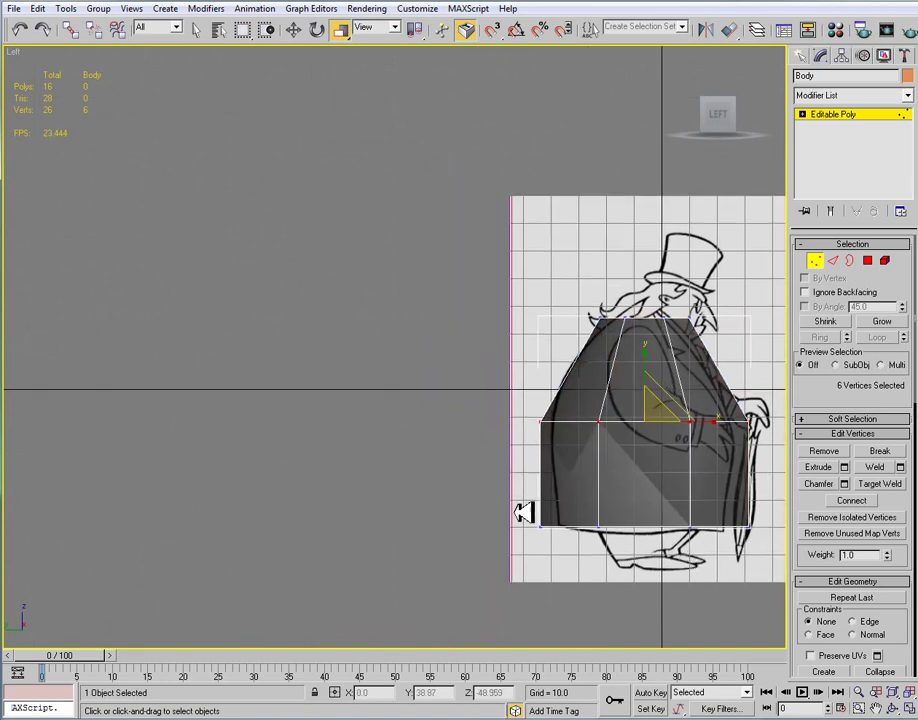
{"action": "left_click_drag", "start_coordinate": [522, 498], "coordinate": [703, 526]}
{"action": "key", "text": "w"}
{"action": "middle_click_drag", "start_coordinate": [712, 494], "coordinate": [643, 309]}
{"action": "scroll", "coordinate": [755, 552], "scroll_direction": "down", "scroll_amount": 2}
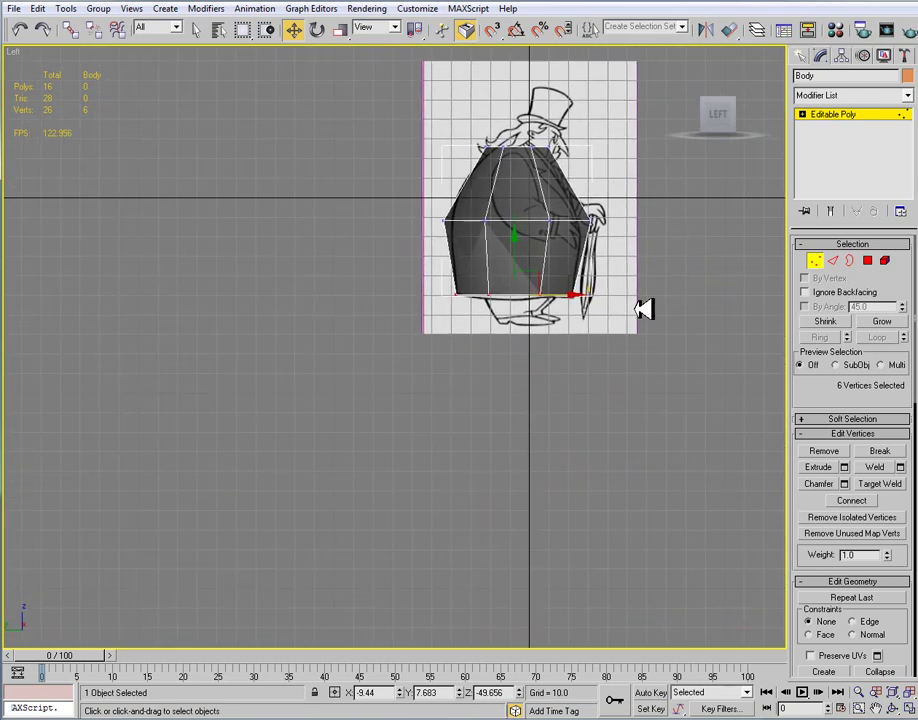
Step: Shift the middle vertex row slightly toward the character's back, scale it a little narrower, and finish vertex editing
{"action": "left_click_drag", "start_coordinate": [438, 195], "coordinate": [641, 246]}
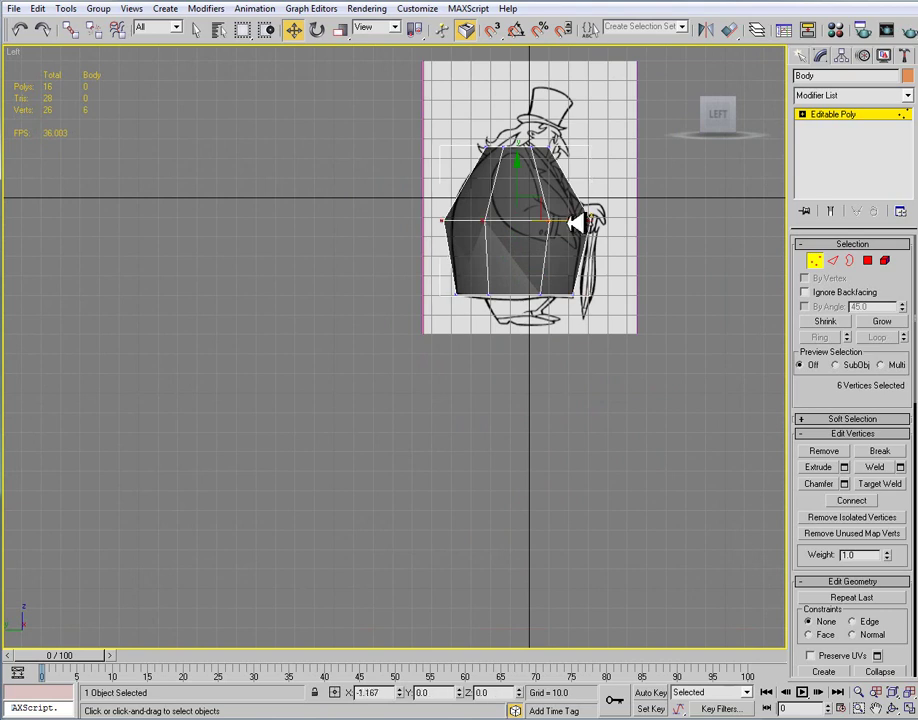
{"action": "left_click_drag", "start_coordinate": [570, 222], "coordinate": [566, 222]}
{"action": "key", "text": "r"}
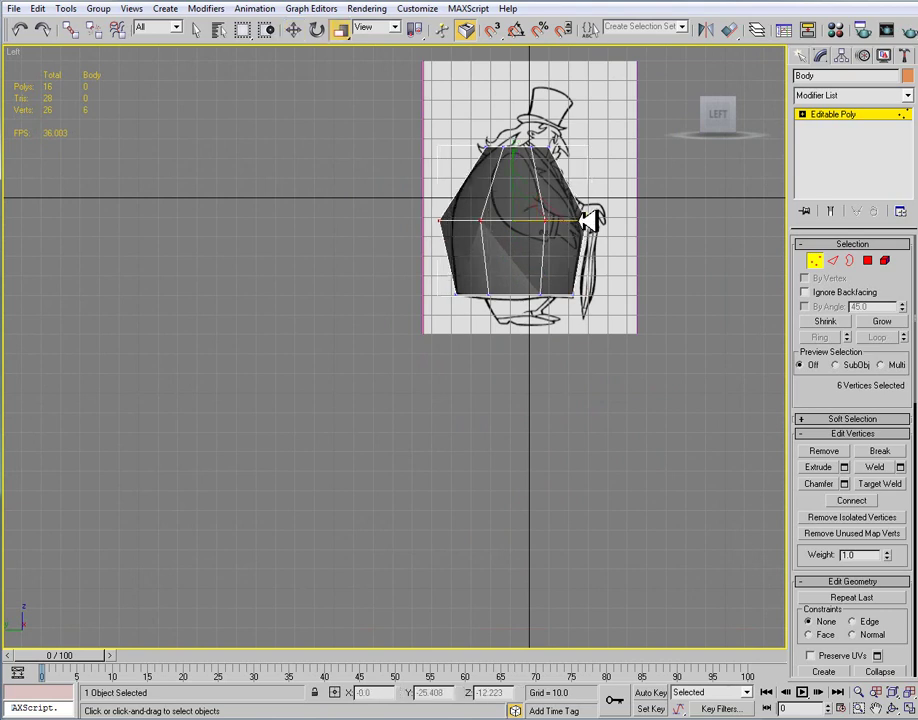
{"action": "middle_click_drag", "start_coordinate": [612, 240], "coordinate": [634, 289]}
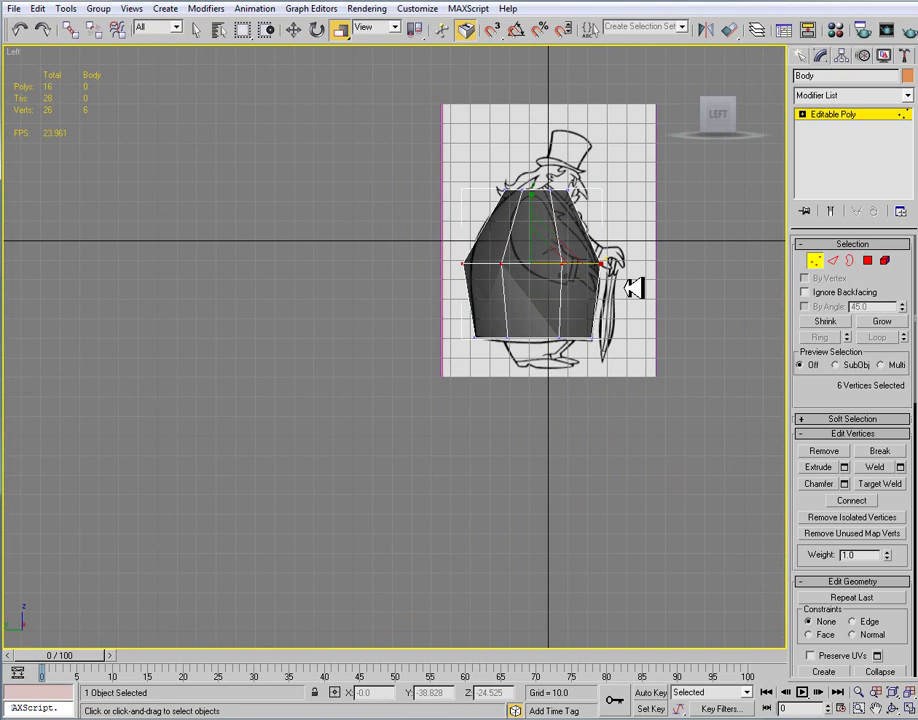
{"action": "middle_click_drag", "start_coordinate": [617, 266], "coordinate": [610, 283]}
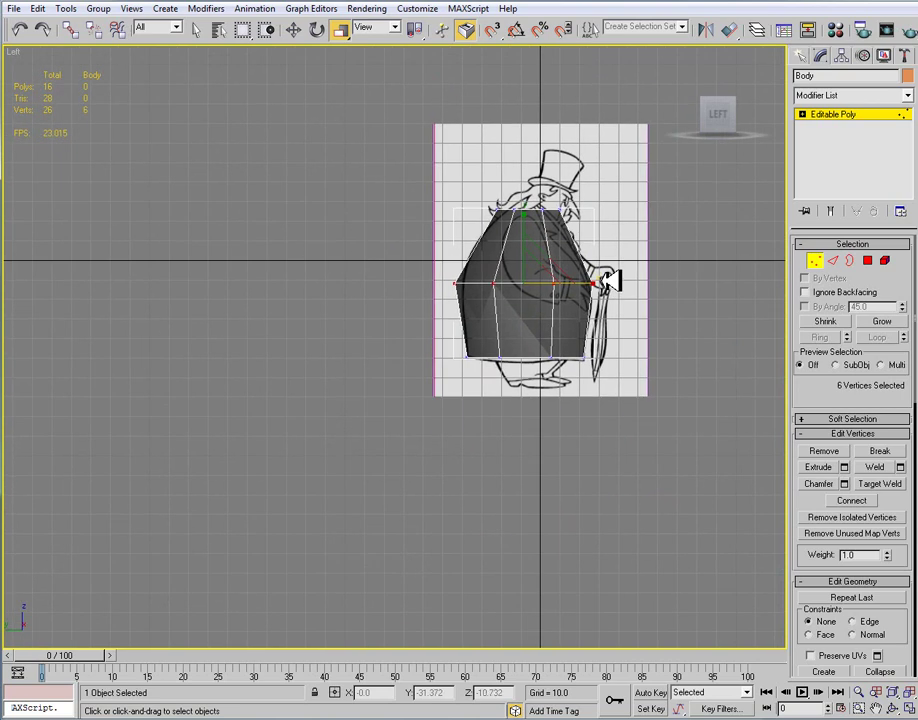
{"action": "left_click", "coordinate": [849, 114]}
Step: Compare the body with the reference drawing in the Front view and turn off its see-through display
{"action": "key", "text": "f"}
{"action": "middle_click_drag", "start_coordinate": [594, 252], "coordinate": [588, 262]}
{"action": "middle_click_drag", "start_coordinate": [654, 376], "coordinate": [623, 302]}
{"action": "middle_click_drag", "start_coordinate": [665, 505], "coordinate": [619, 280]}
{"action": "scroll", "coordinate": [625, 281], "scroll_direction": "up", "scroll_amount": 2}
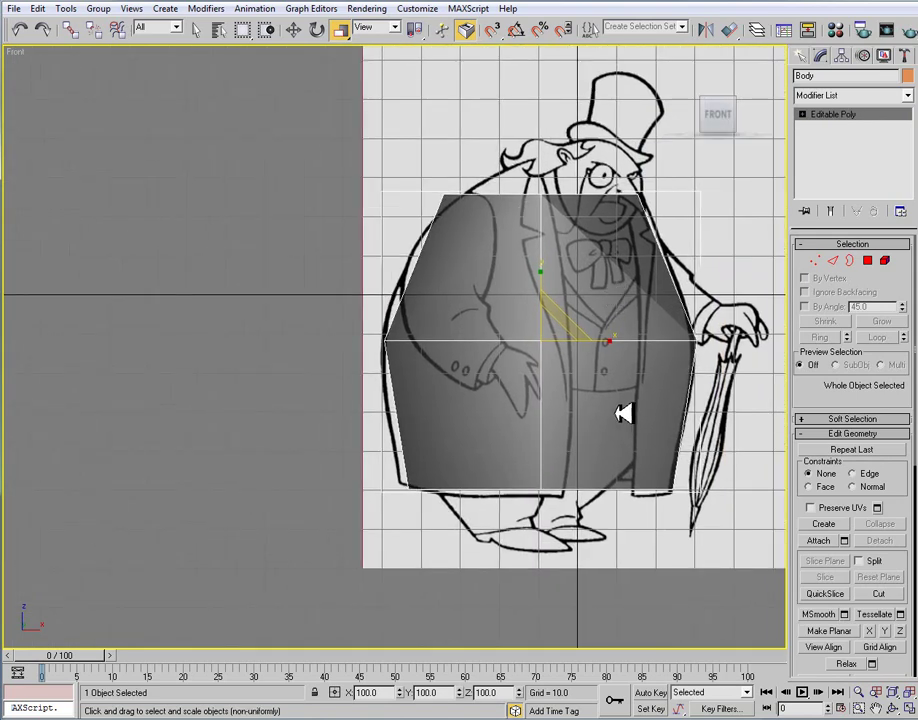
{"action": "middle_click_drag", "start_coordinate": [625, 360], "coordinate": [597, 388]}
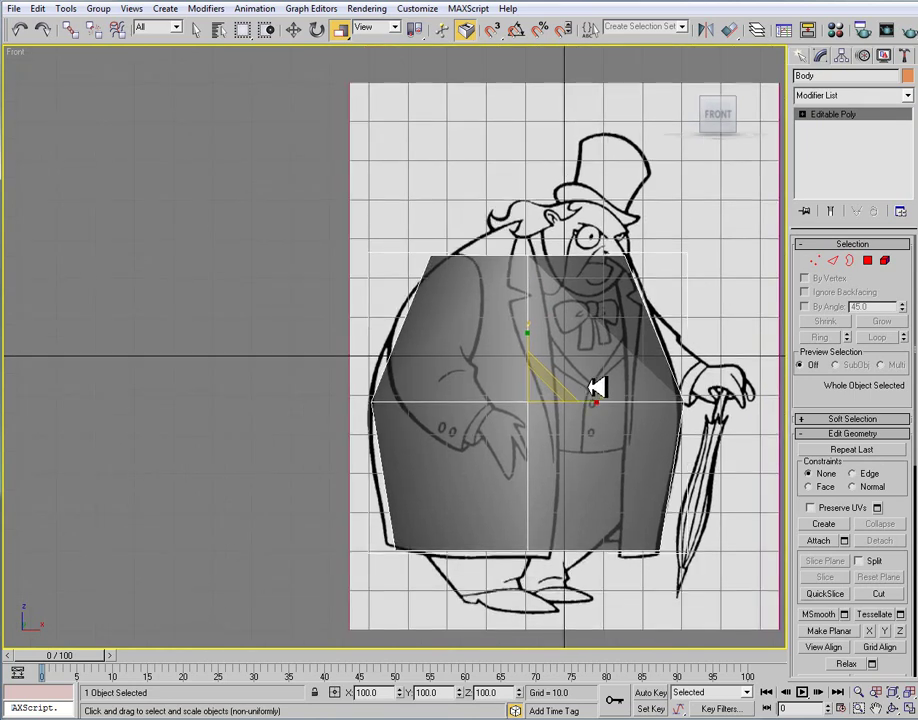
{"action": "key", "text": "alt+x"}
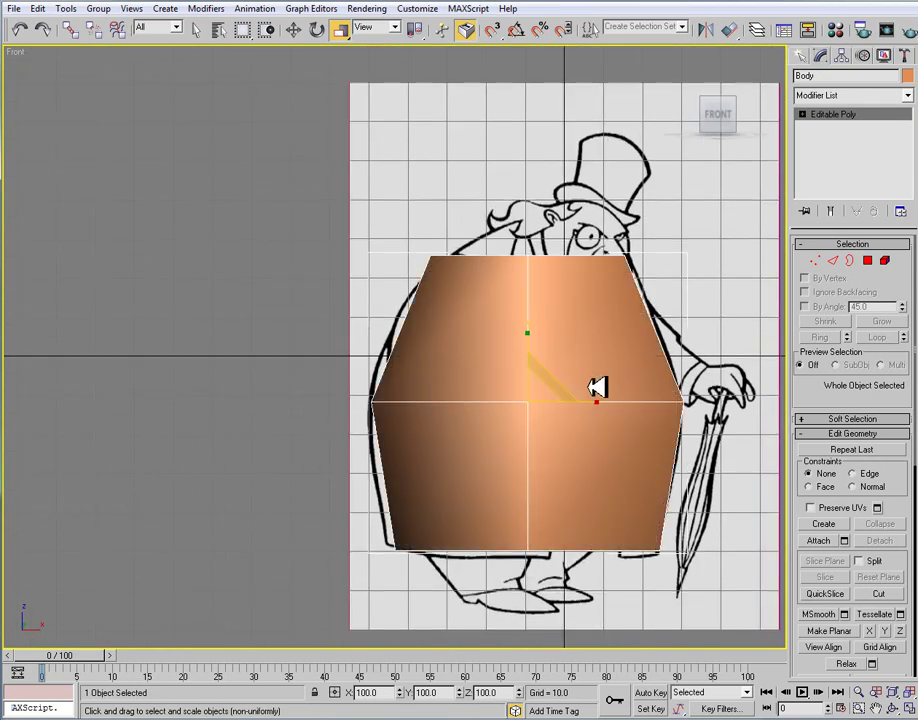
Step: Show the body in a maximized Perspective view
{"action": "scroll", "coordinate": [587, 383], "scroll_direction": "up", "scroll_amount": 2}
{"action": "key", "text": "alt+w"}
{"action": "right_click", "coordinate": [583, 375]}
{"action": "key", "text": "alt+w"}
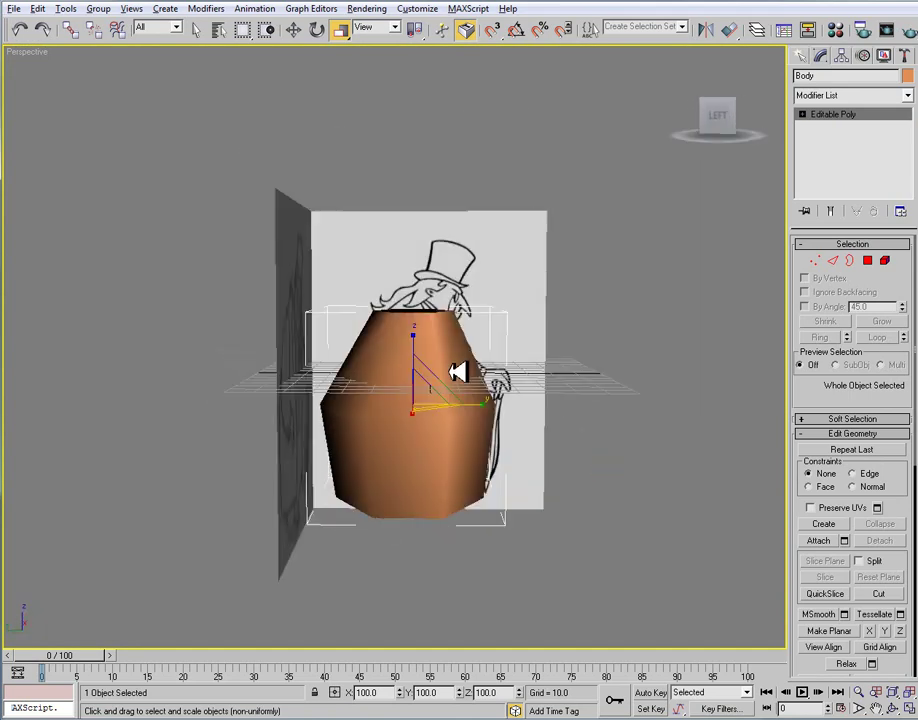
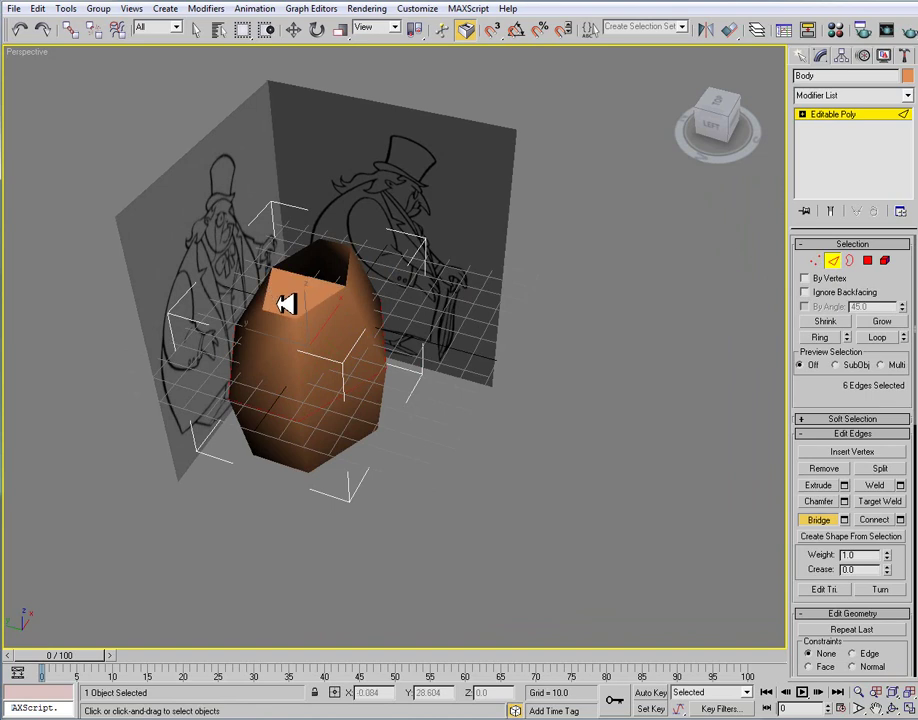
Step: Try to bridge edges of the body with the Bridge tool, and leave edge editing
{"action": "scroll", "coordinate": [314, 308], "scroll_direction": "up", "scroll_amount": 3}
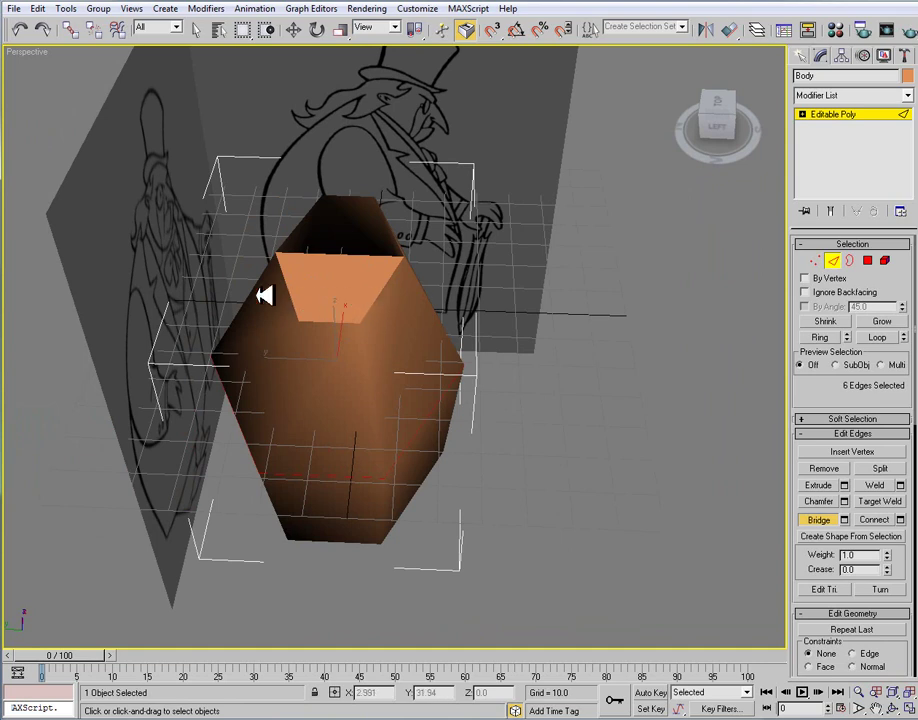
{"action": "middle_click_drag", "start_coordinate": [378, 362], "coordinate": [336, 386], "text": "alt"}
{"action": "left_click", "coordinate": [220, 436]}
{"action": "left_click", "coordinate": [349, 359]}
{"action": "middle_click_drag", "start_coordinate": [379, 434], "coordinate": [401, 390], "text": "alt"}
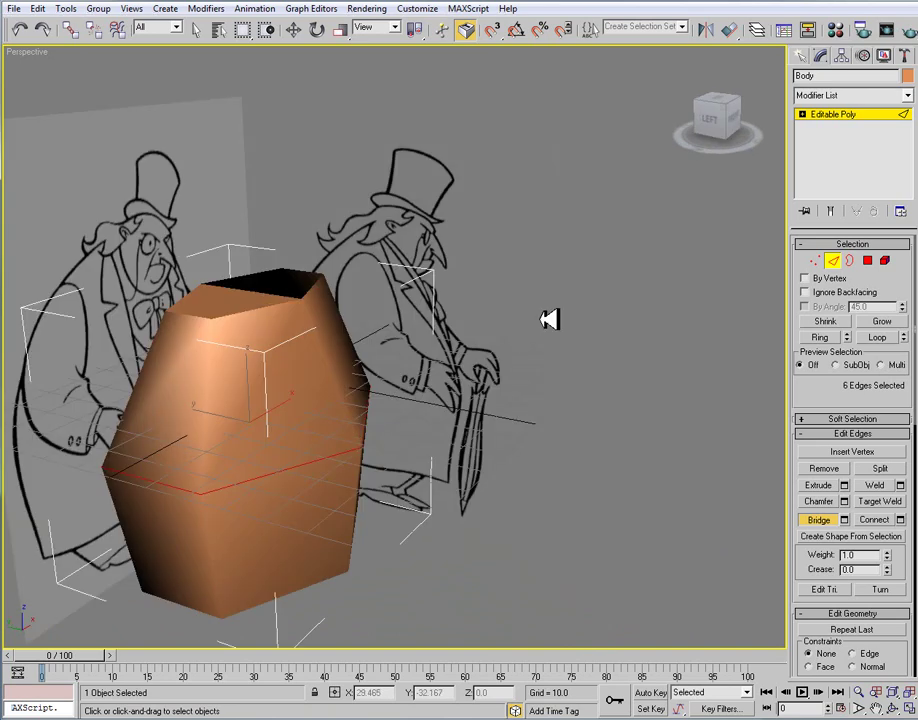
{"action": "left_click", "coordinate": [834, 113]}
{"action": "key", "text": "r"}
{"action": "middle_click_drag", "start_coordinate": [310, 272], "coordinate": [369, 383], "text": "alt"}
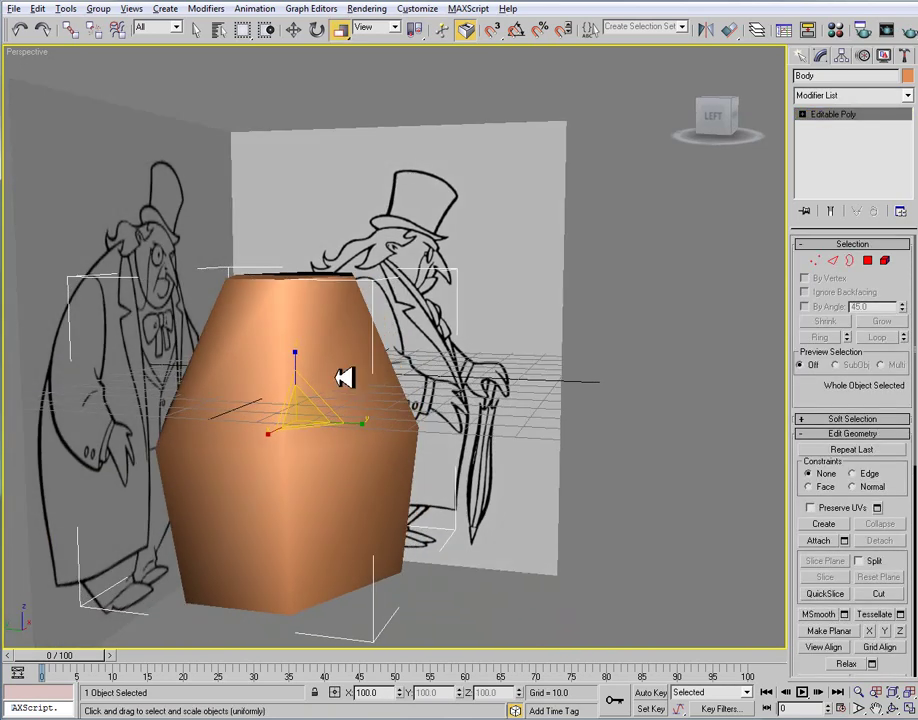
{"action": "key", "text": "r"}
{"action": "middle_click_drag", "start_coordinate": [268, 318], "coordinate": [283, 341], "text": "alt"}
{"action": "left_click", "coordinate": [490, 334]}
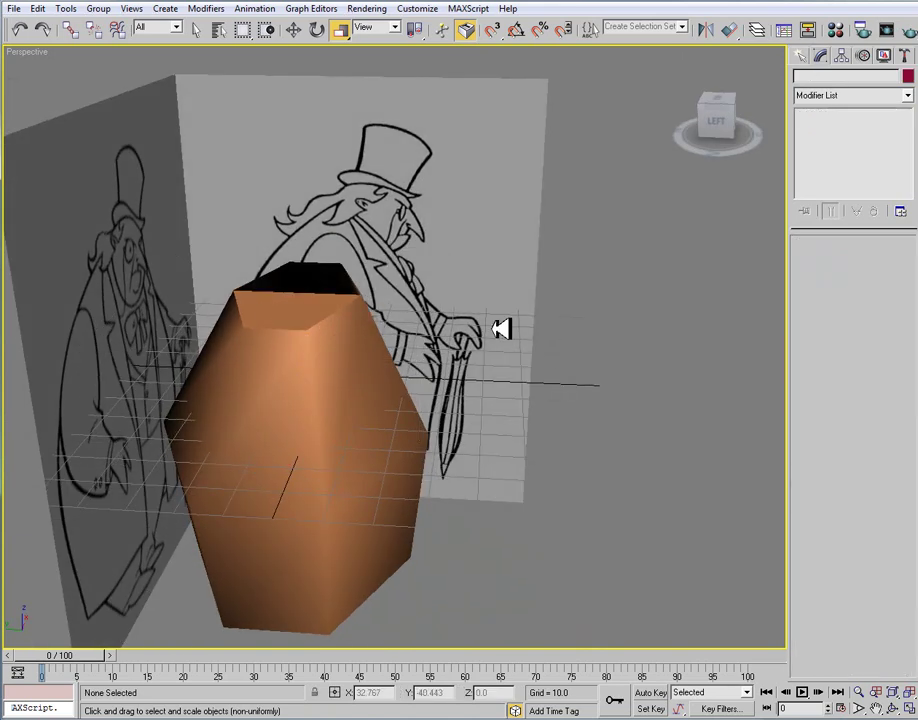
{"action": "left_click", "coordinate": [309, 360]}
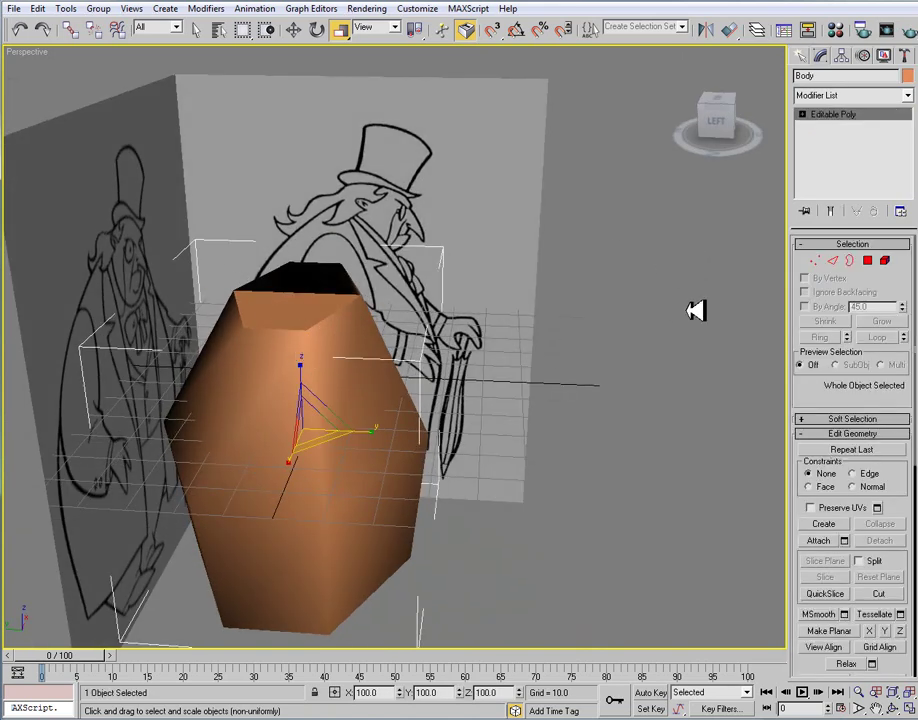
Step: Connect the centre and outer edges of the body's top face with a new edge across it, and raise that edge slightly
{"action": "left_click", "coordinate": [836, 260]}
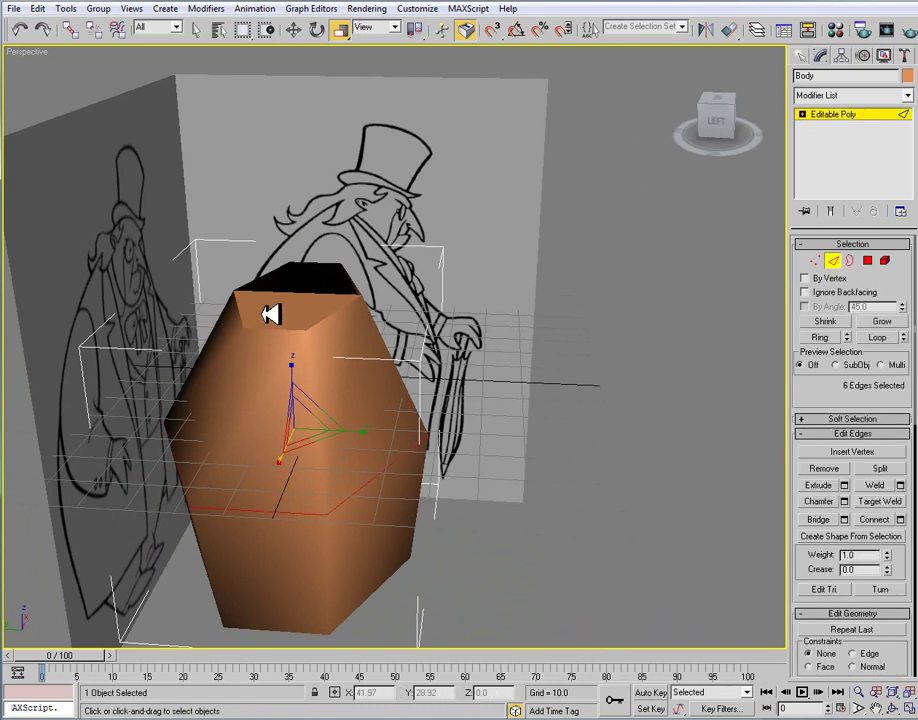
{"action": "key", "text": "F4"}
{"action": "left_click", "coordinate": [295, 292]}
{"action": "left_click", "coordinate": [338, 310], "text": "ctrl"}
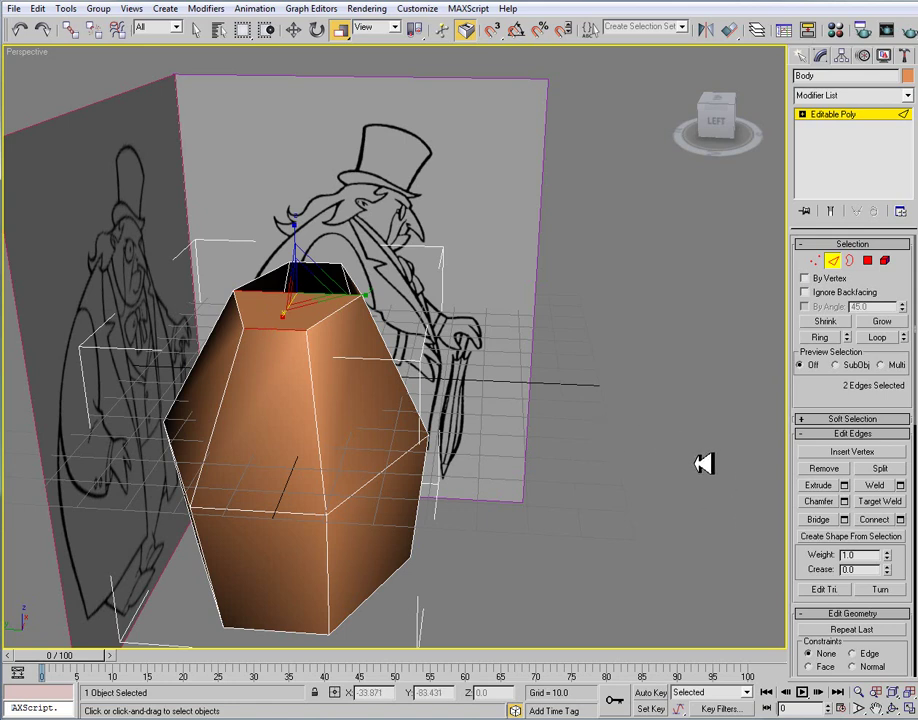
{"action": "left_click", "coordinate": [881, 512]}
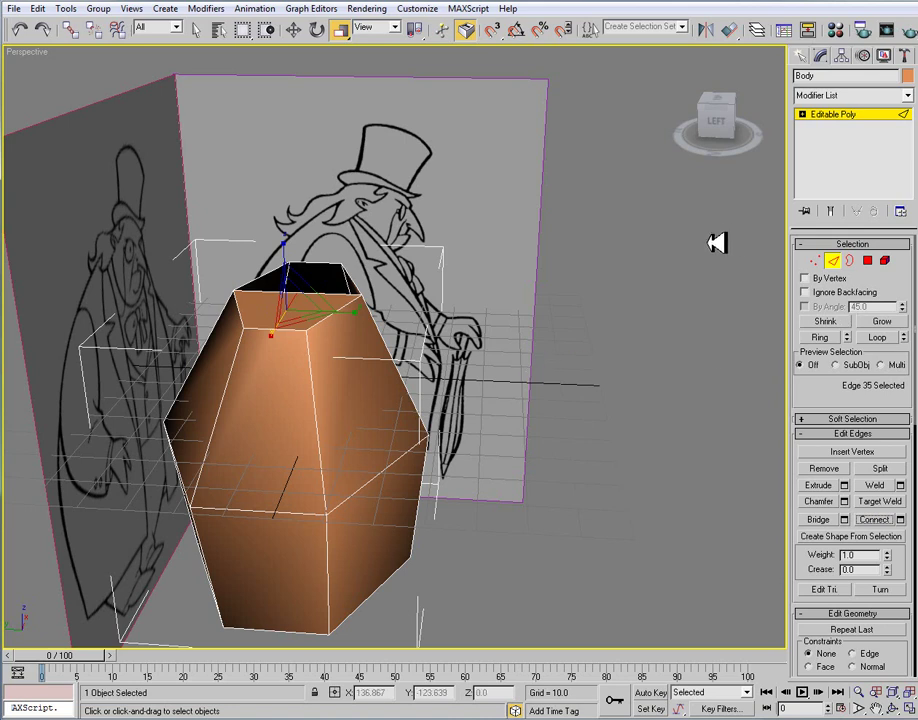
{"action": "key", "text": "w"}
{"action": "left_click_drag", "start_coordinate": [290, 262], "coordinate": [293, 248]}
Step: In the Front view, raise the top centre vertices and lower the outer top vertices to match the shoulder slope on the umbrella-free side
{"action": "key", "text": "f"}
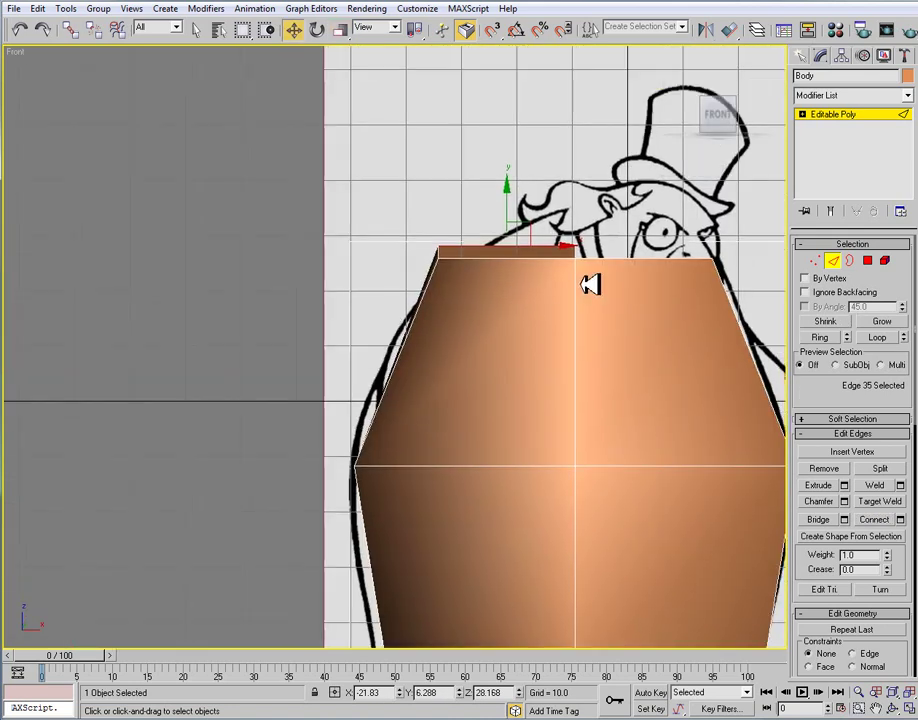
{"action": "left_click", "coordinate": [815, 260]}
{"action": "left_click_drag", "start_coordinate": [603, 274], "coordinate": [586, 187]}
{"action": "left_click_drag", "start_coordinate": [408, 232], "coordinate": [469, 279]}
{"action": "left_click_drag", "start_coordinate": [449, 216], "coordinate": [459, 244]}
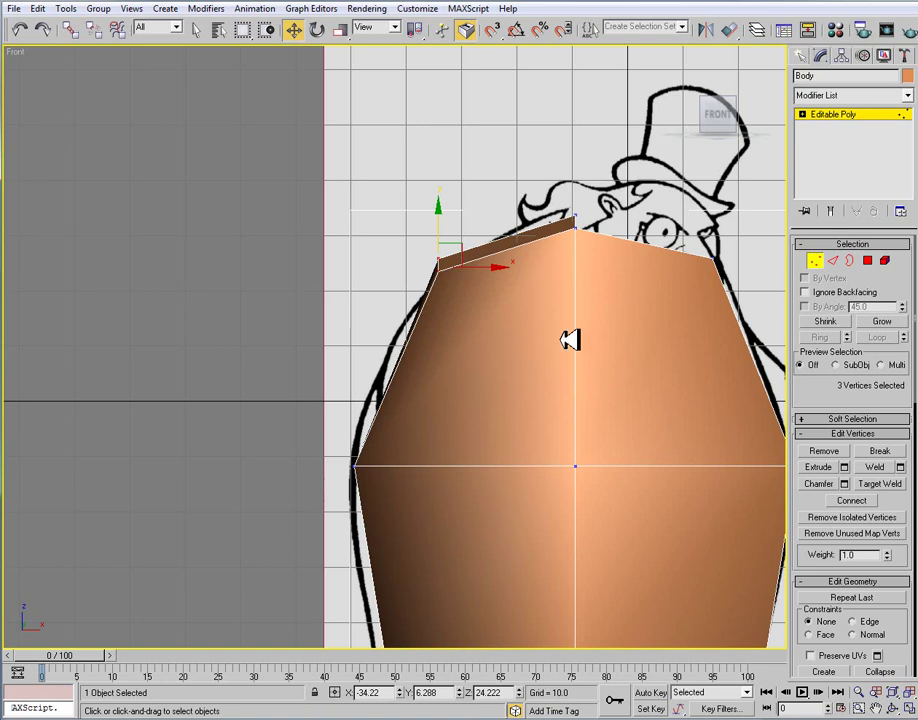
Step: Raise the outer waist vertices on the umbrella-free side and move the hem vertices below them slightly outward to the coat outline
{"action": "scroll", "coordinate": [578, 305], "scroll_direction": "down", "scroll_amount": 4}
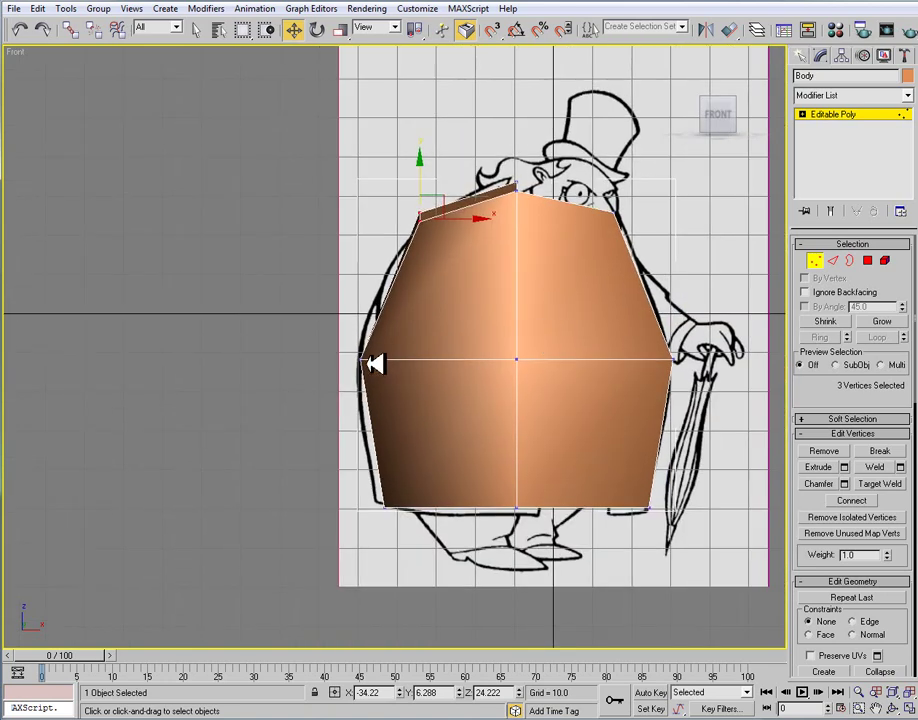
{"action": "left_click_drag", "start_coordinate": [358, 333], "coordinate": [425, 398]}
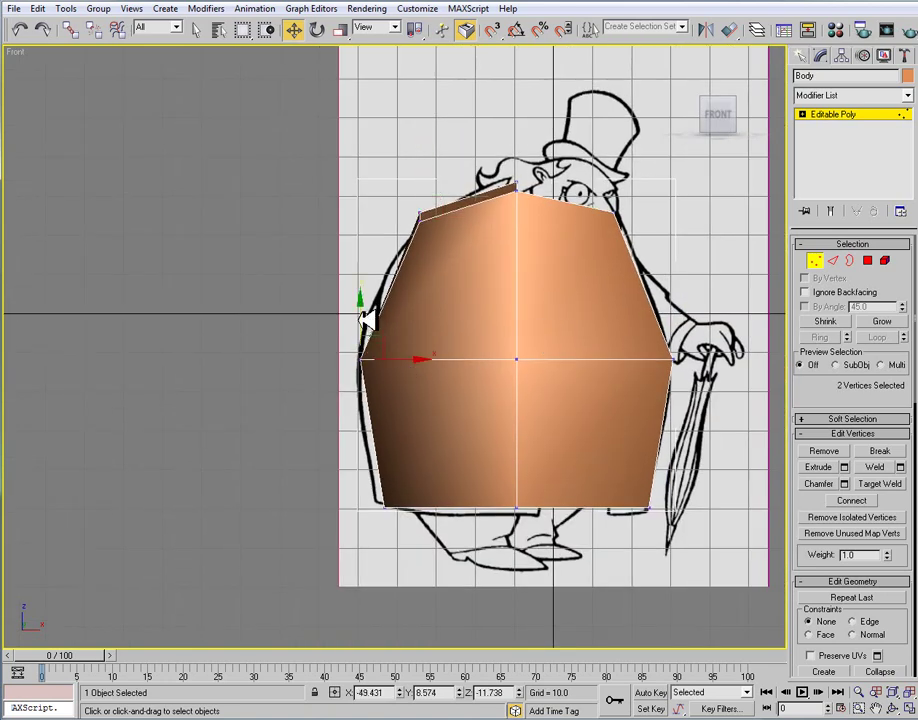
{"action": "left_click_drag", "start_coordinate": [368, 312], "coordinate": [375, 266]}
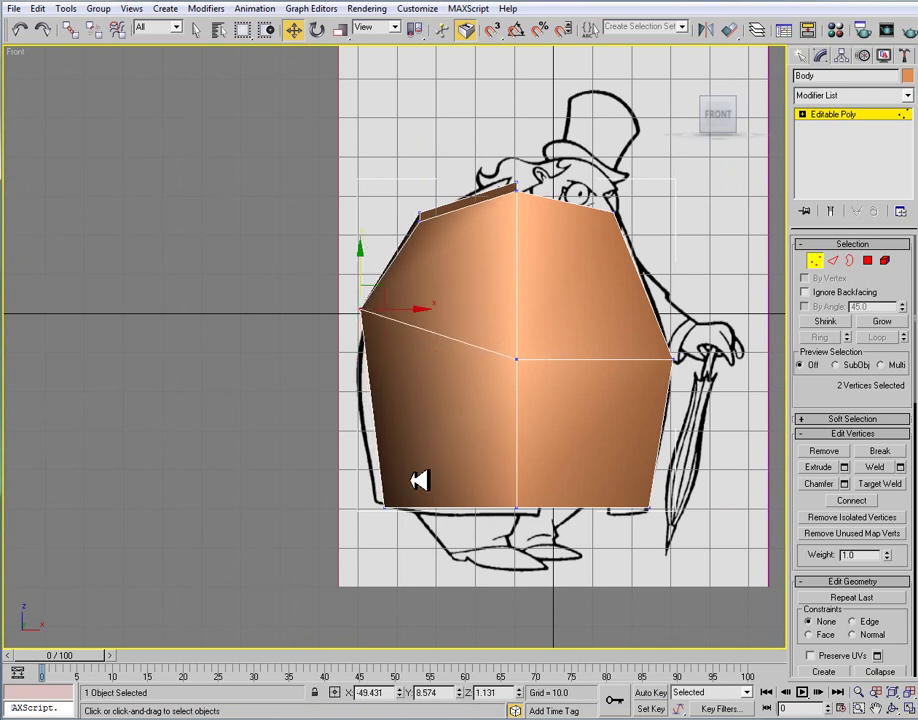
{"action": "left_click_drag", "start_coordinate": [361, 481], "coordinate": [441, 510]}
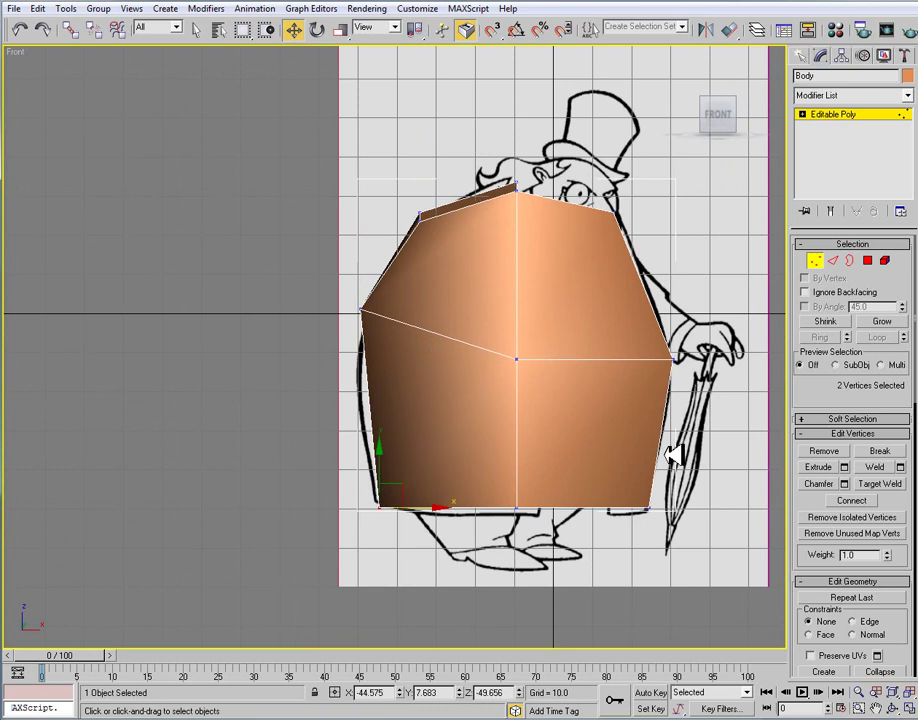
Step: Delete the six polygons of the body half on the umbrella side and leave polygon editing
{"action": "left_click", "coordinate": [867, 260]}
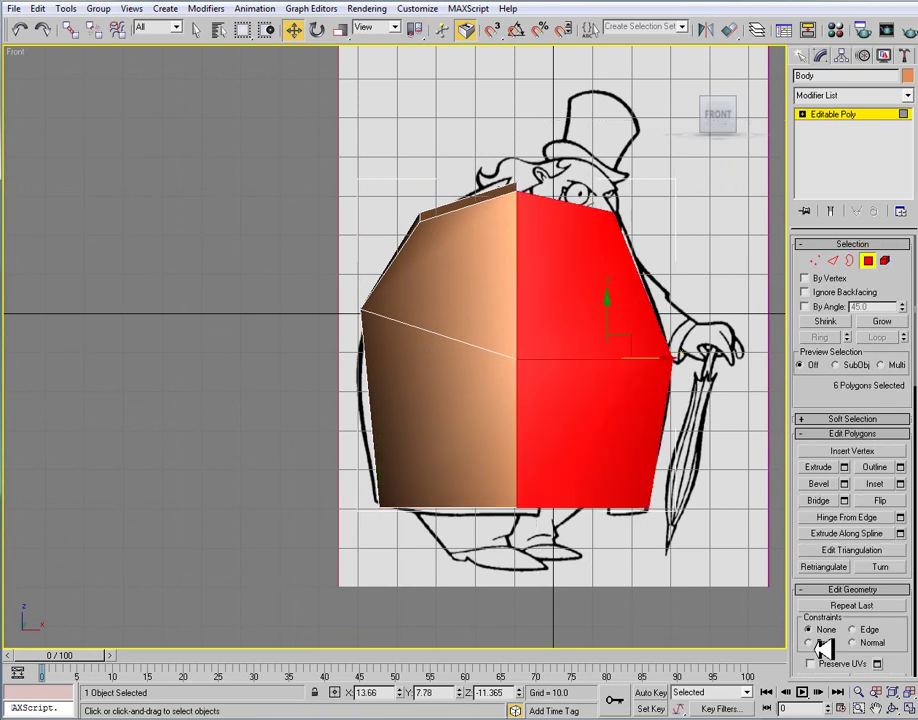
{"action": "key", "text": "Delete"}
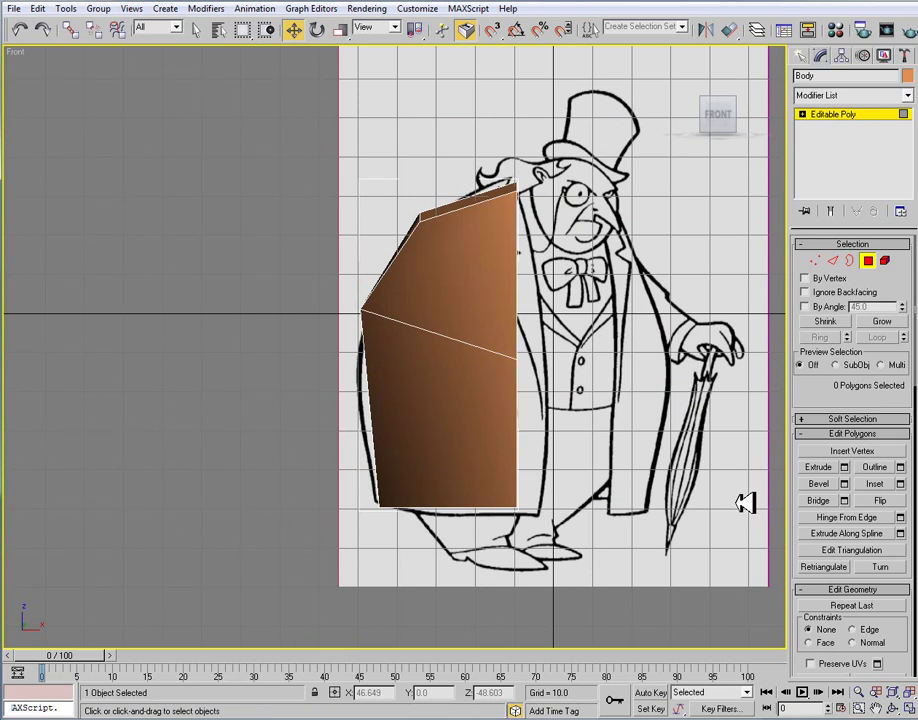
{"action": "left_click", "coordinate": [864, 114]}
Step: Examine the remaining body half and its upper side polygon from several angles in the Perspective view
{"action": "key", "text": "p"}
{"action": "key", "text": "z"}
{"action": "middle_click_drag", "start_coordinate": [564, 152], "coordinate": [472, 225], "text": "alt"}
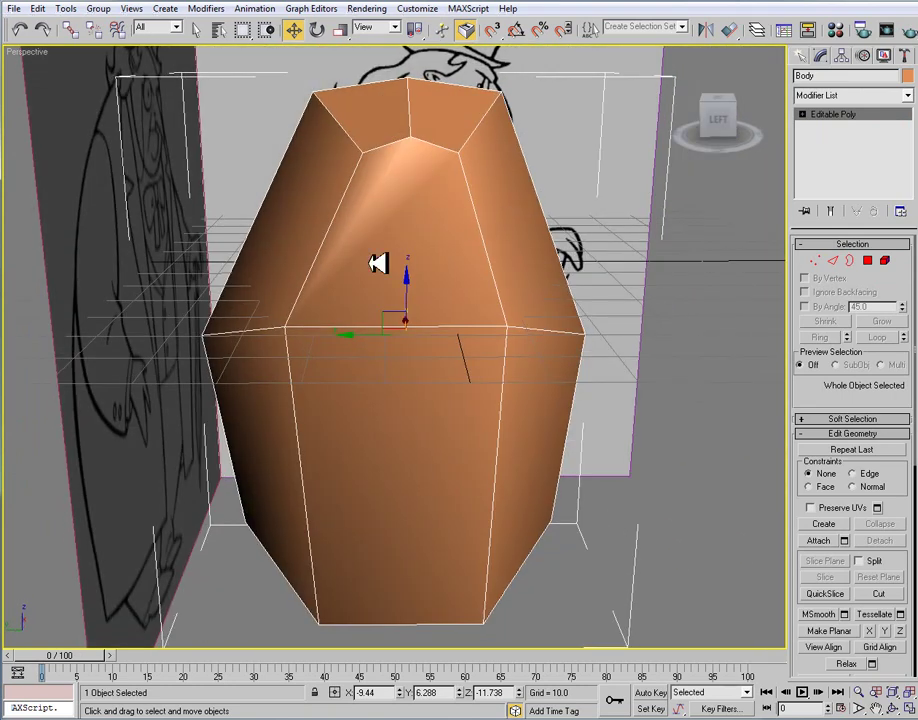
{"action": "middle_click_drag", "start_coordinate": [449, 290], "coordinate": [344, 245], "text": "alt"}
{"action": "middle_click_drag", "start_coordinate": [517, 245], "coordinate": [408, 180], "text": "alt"}
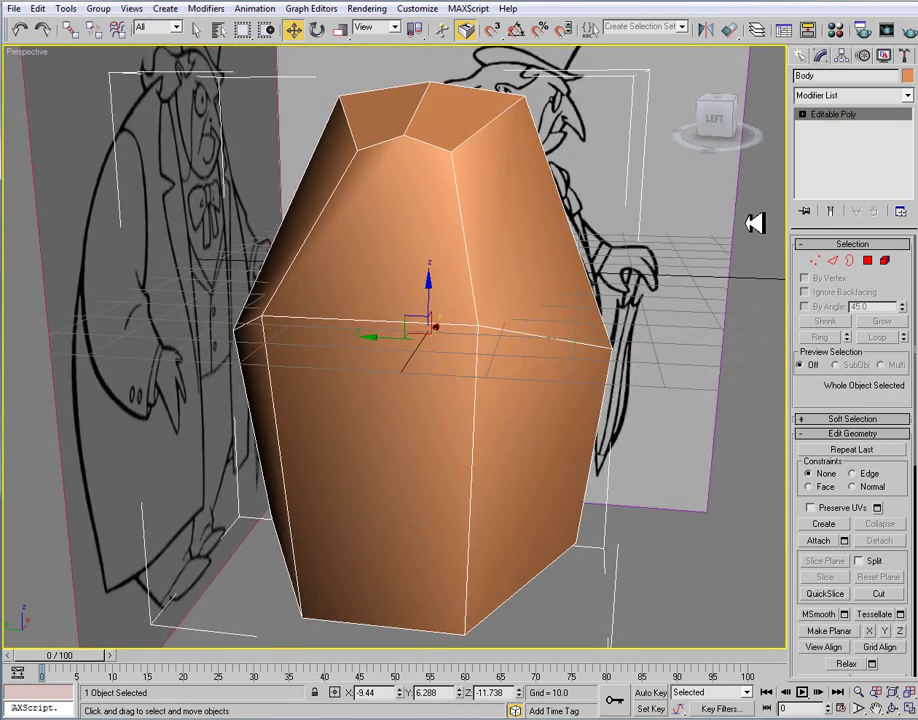
{"action": "left_click", "coordinate": [867, 260]}
{"action": "left_click", "coordinate": [410, 243]}
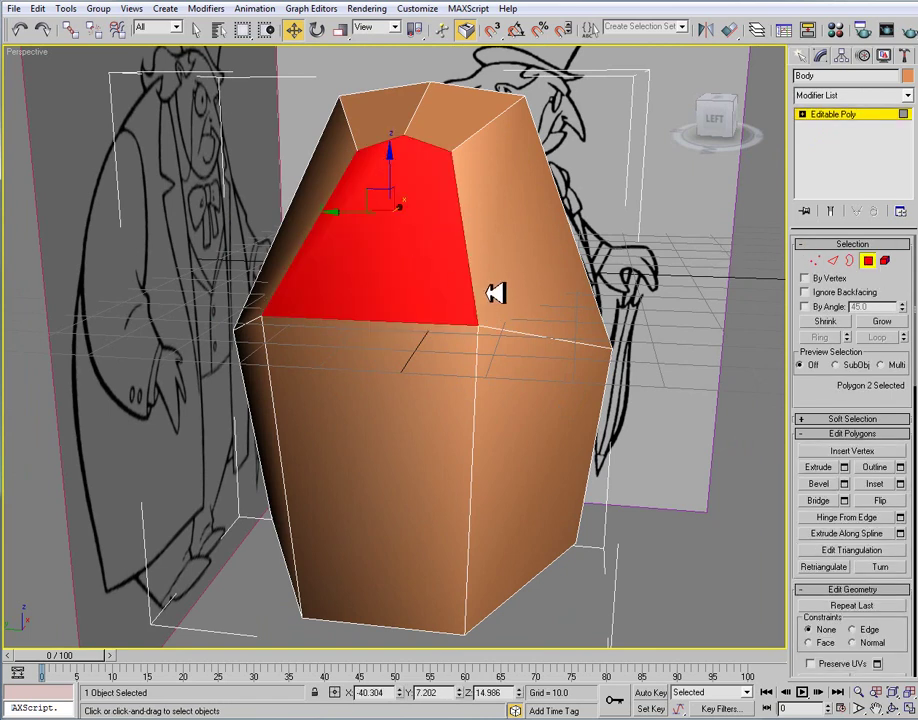
{"action": "middle_click_drag", "start_coordinate": [434, 146], "coordinate": [490, 286], "text": "alt"}
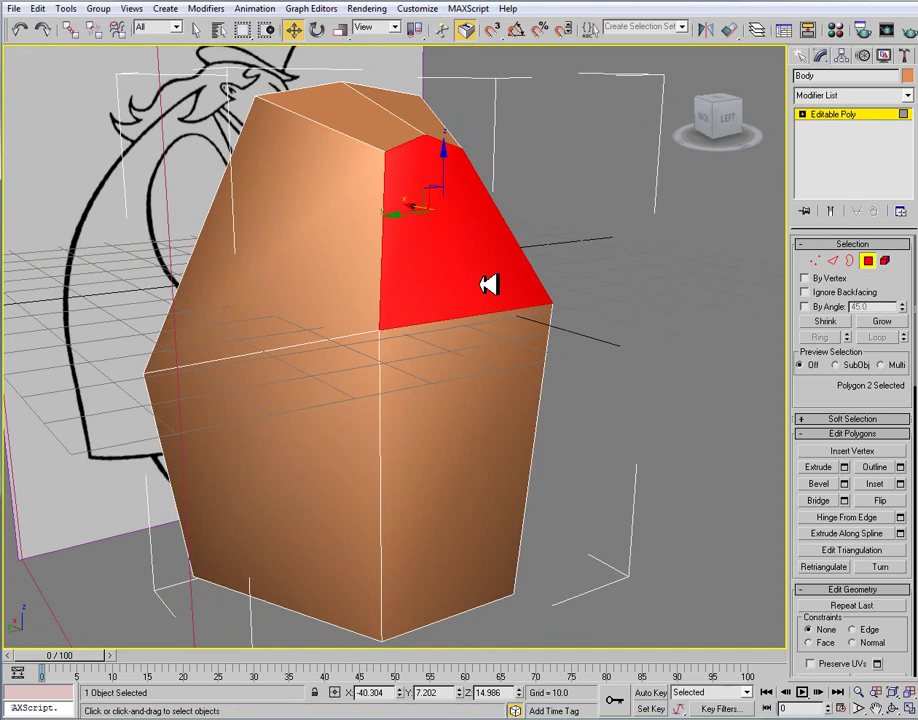
{"action": "middle_click_drag", "start_coordinate": [489, 284], "coordinate": [540, 320], "text": "alt"}
{"action": "left_click", "coordinate": [650, 237]}
{"action": "middle_click_drag", "start_coordinate": [650, 237], "coordinate": [490, 231], "text": "alt"}
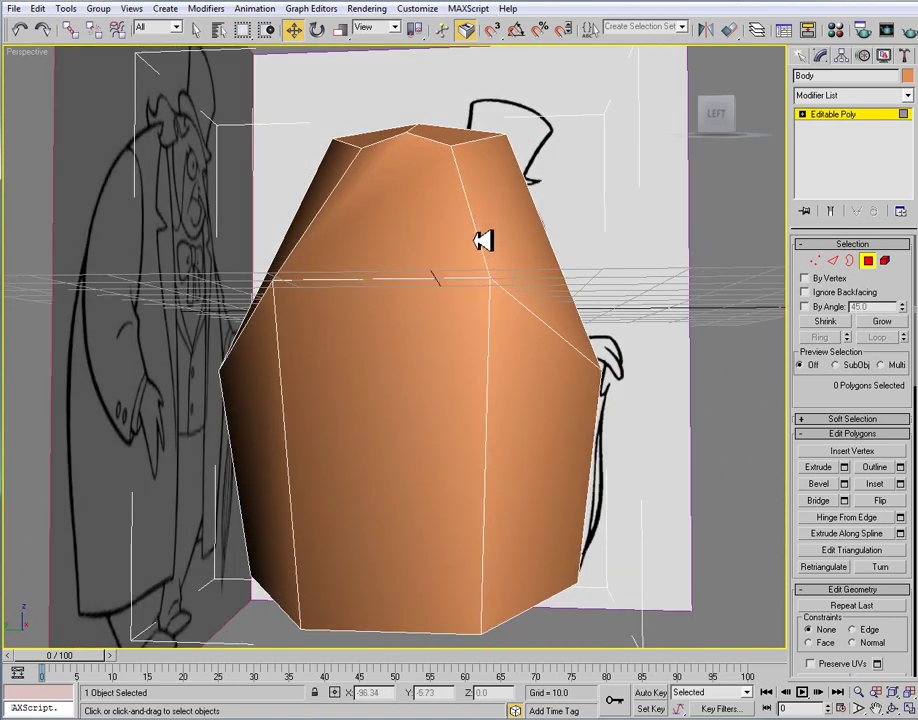
Step: Set up vertex editing in the Left view with polygon statistics shown and the body displayed see-through
{"action": "key", "text": "l"}
{"action": "key", "text": "7"}
{"action": "key", "text": "alt+x"}
{"action": "scroll", "coordinate": [501, 333], "scroll_direction": "up", "scroll_amount": 3}
{"action": "scroll", "coordinate": [501, 333], "scroll_direction": "up", "scroll_amount": 3}
{"action": "scroll", "coordinate": [690, 293], "scroll_direction": "up", "scroll_amount": 2}
{"action": "left_click", "coordinate": [816, 260]}
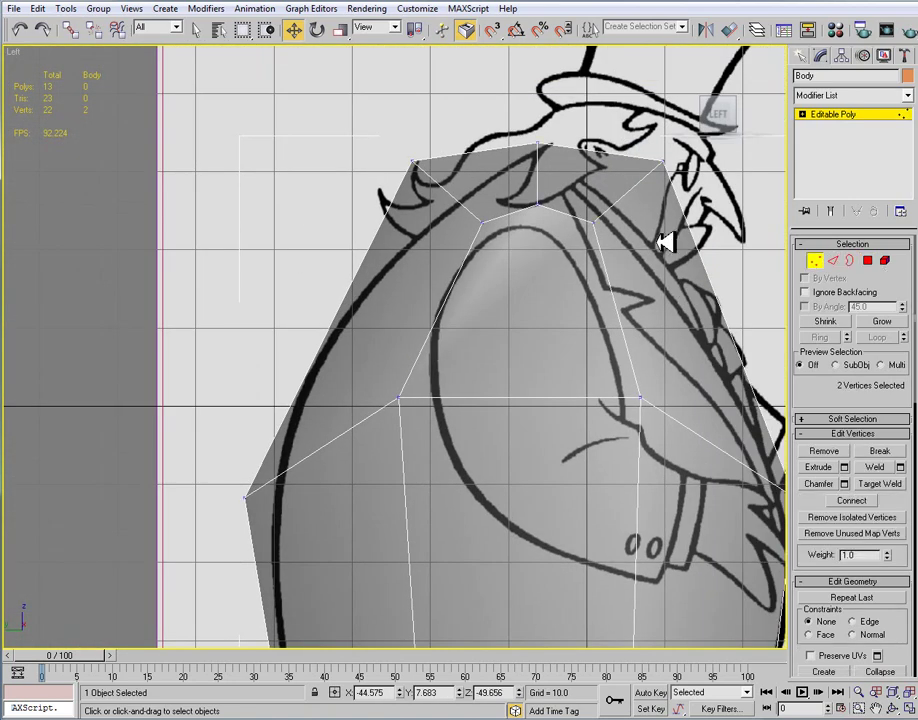
Step: Move the upper back vertex onto the coat's back outline, and raise the back waist vertex, shifting it slightly forward
{"action": "middle_click_drag", "start_coordinate": [672, 230], "coordinate": [621, 278]}
{"action": "scroll", "coordinate": [616, 270], "scroll_direction": "up", "scroll_amount": 2}
{"action": "left_click_drag", "start_coordinate": [309, 125], "coordinate": [383, 168]}
{"action": "left_click_drag", "start_coordinate": [358, 121], "coordinate": [413, 145]}
{"action": "middle_click_drag", "start_coordinate": [149, 580], "coordinate": [170, 510]}
{"action": "left_click_drag", "start_coordinate": [115, 504], "coordinate": [147, 389]}
{"action": "left_click_drag", "start_coordinate": [205, 441], "coordinate": [191, 395]}
{"action": "middle_click_drag", "start_coordinate": [313, 303], "coordinate": [230, 455]}
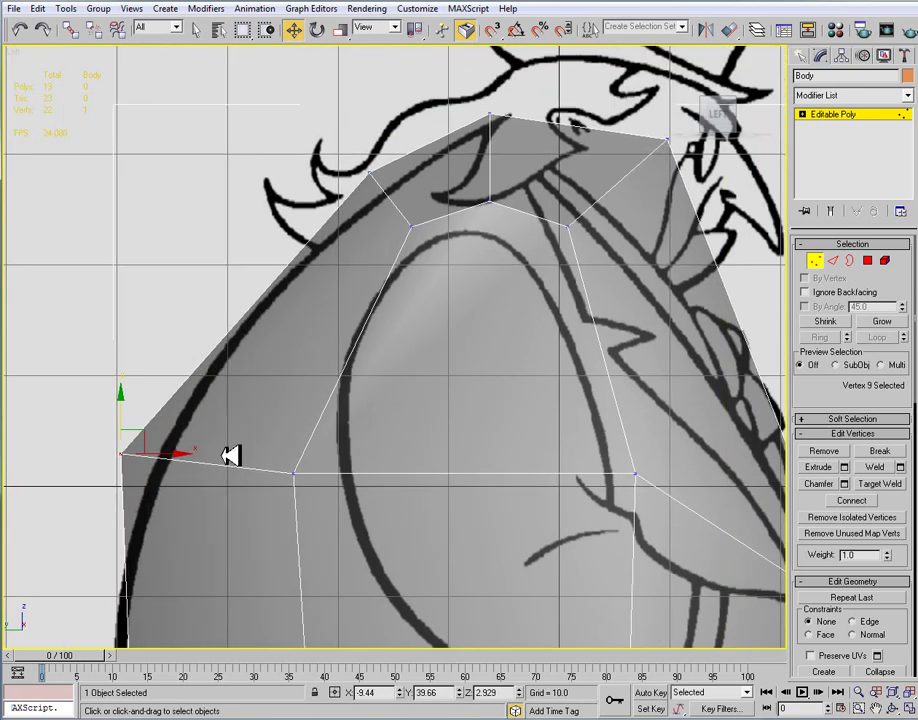
{"action": "left_click_drag", "start_coordinate": [178, 451], "coordinate": [195, 451]}
Step: Move the top centre vertex forward toward the neck, and lower the upper front vertex toward the collar
{"action": "middle_click_drag", "start_coordinate": [402, 338], "coordinate": [275, 399]}
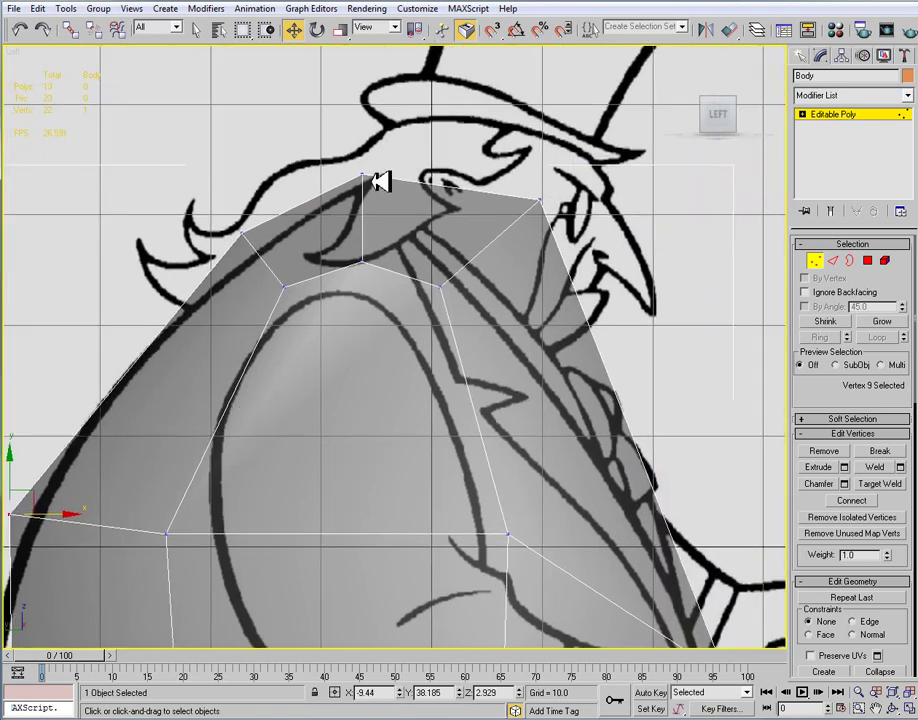
{"action": "left_click", "coordinate": [363, 177]}
{"action": "left_click_drag", "start_coordinate": [420, 180], "coordinate": [460, 187]}
{"action": "middle_click_drag", "start_coordinate": [262, 206], "coordinate": [259, 220]}
{"action": "middle_click_drag", "start_coordinate": [381, 262], "coordinate": [317, 248]}
{"action": "left_click", "coordinate": [474, 201]}
{"action": "left_click_drag", "start_coordinate": [495, 186], "coordinate": [488, 269]}
Step: Reposition the front, middle and rear shoulder vertices around the upper outline of the sleeve
{"action": "middle_click_drag", "start_coordinate": [365, 282], "coordinate": [372, 253]}
{"action": "mouse_move", "coordinate": [372, 254]}
{"action": "left_mouse_down"}
{"action": "mouse_move", "coordinate": [400, 234]}
{"action": "mouse_move", "coordinate": [389, 260]}
{"action": "mouse_move", "coordinate": [432, 314]}
{"action": "mouse_move", "coordinate": [418, 312]}
{"action": "left_mouse_up"}
{"action": "left_click_drag", "start_coordinate": [294, 206], "coordinate": [313, 214]}
{"action": "mouse_move", "coordinate": [211, 232]}
{"action": "left_mouse_down"}
{"action": "mouse_move", "coordinate": [266, 280]}
{"action": "mouse_move", "coordinate": [211, 240]}
{"action": "mouse_move", "coordinate": [211, 254]}
{"action": "left_mouse_up"}
{"action": "scroll", "coordinate": [285, 222], "scroll_direction": "down", "scroll_amount": 3}
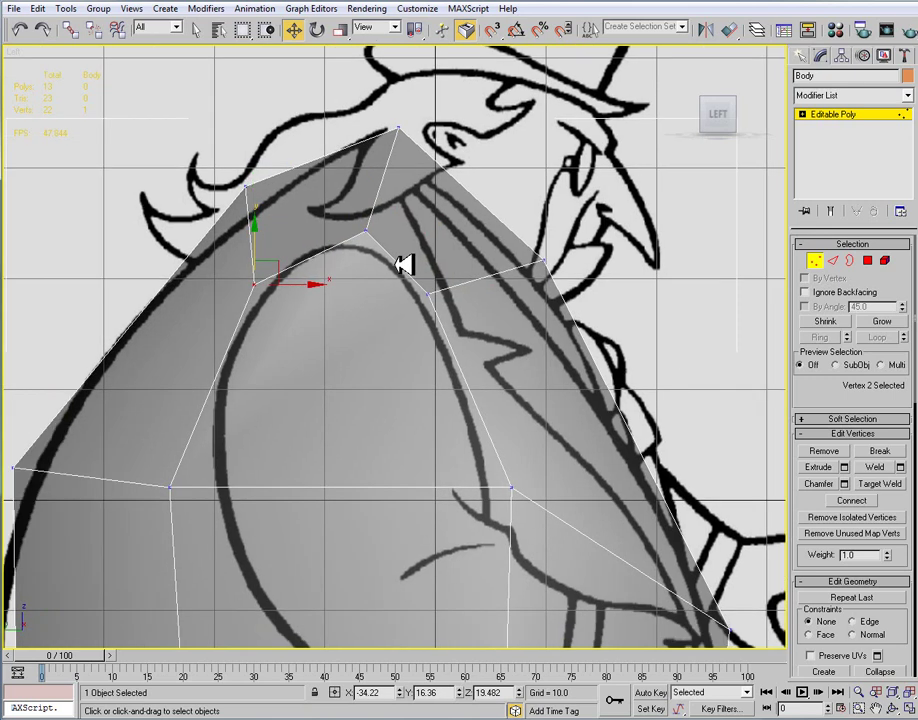
{"action": "middle_click_drag", "start_coordinate": [390, 260], "coordinate": [330, 250]}
{"action": "left_click_drag", "start_coordinate": [204, 212], "coordinate": [271, 234]}
{"action": "left_click_drag", "start_coordinate": [239, 130], "coordinate": [286, 160]}
Step: Raise both side waist vertices and move them inward around the sleeve, and pull the front waist vertex slightly back to the coat outline
{"action": "scroll", "coordinate": [344, 260], "scroll_direction": "down", "scroll_amount": 2}
{"action": "middle_click_drag", "start_coordinate": [344, 262], "coordinate": [299, 202]}
{"action": "left_click_drag", "start_coordinate": [115, 242], "coordinate": [187, 262]}
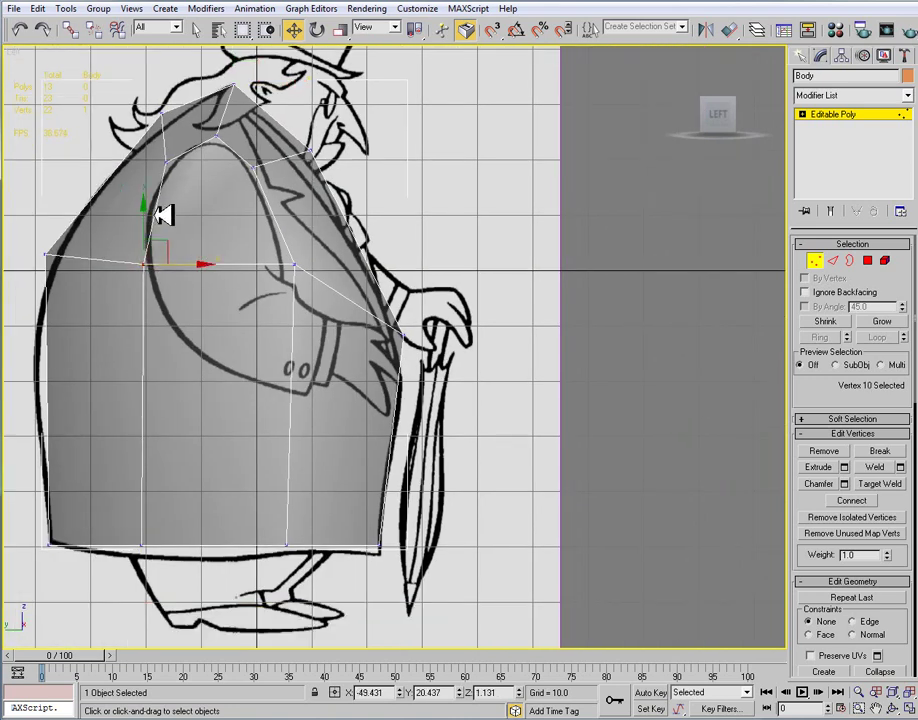
{"action": "left_click_drag", "start_coordinate": [148, 212], "coordinate": [152, 196]}
{"action": "left_click", "coordinate": [303, 256]}
{"action": "left_click", "coordinate": [297, 260]}
{"action": "left_click_drag", "start_coordinate": [301, 254], "coordinate": [264, 206]}
{"action": "left_click", "coordinate": [145, 245]}
{"action": "left_click_drag", "start_coordinate": [189, 246], "coordinate": [195, 244]}
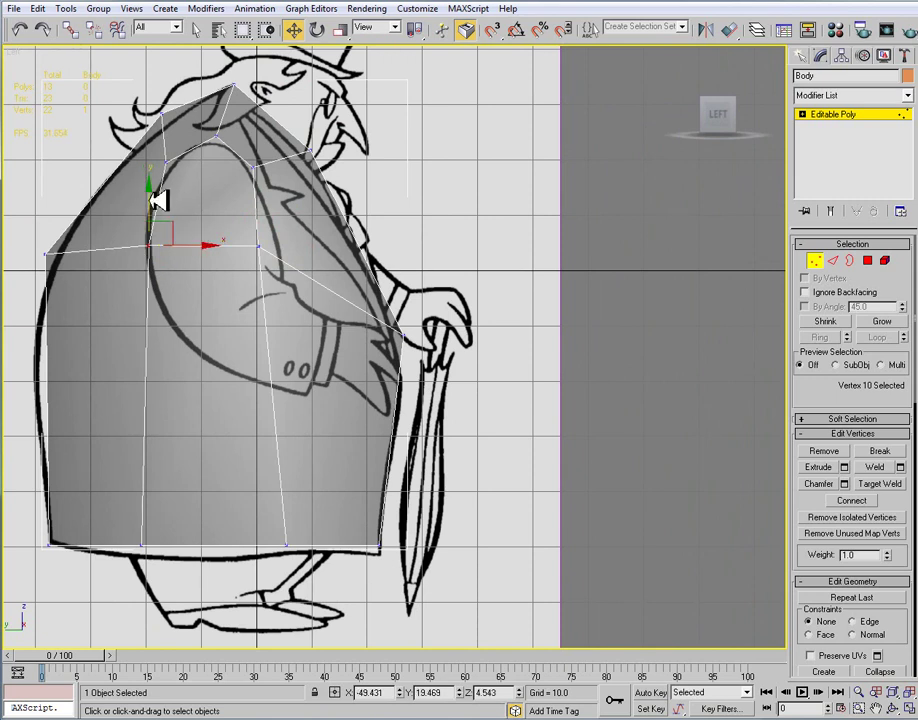
{"action": "middle_click_drag", "start_coordinate": [309, 342], "coordinate": [278, 303]}
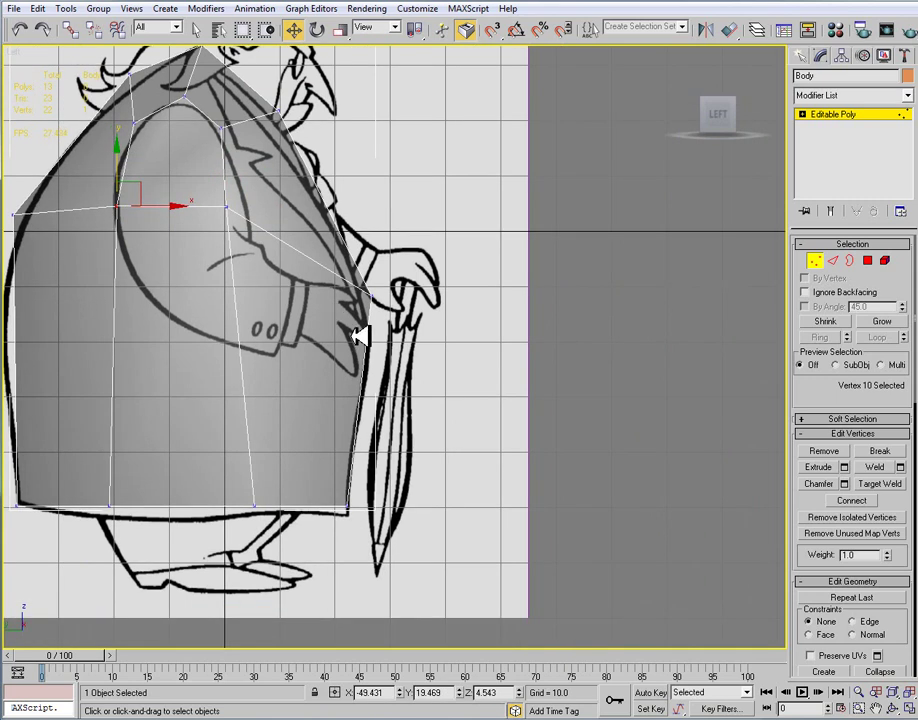
{"action": "left_click", "coordinate": [368, 296]}
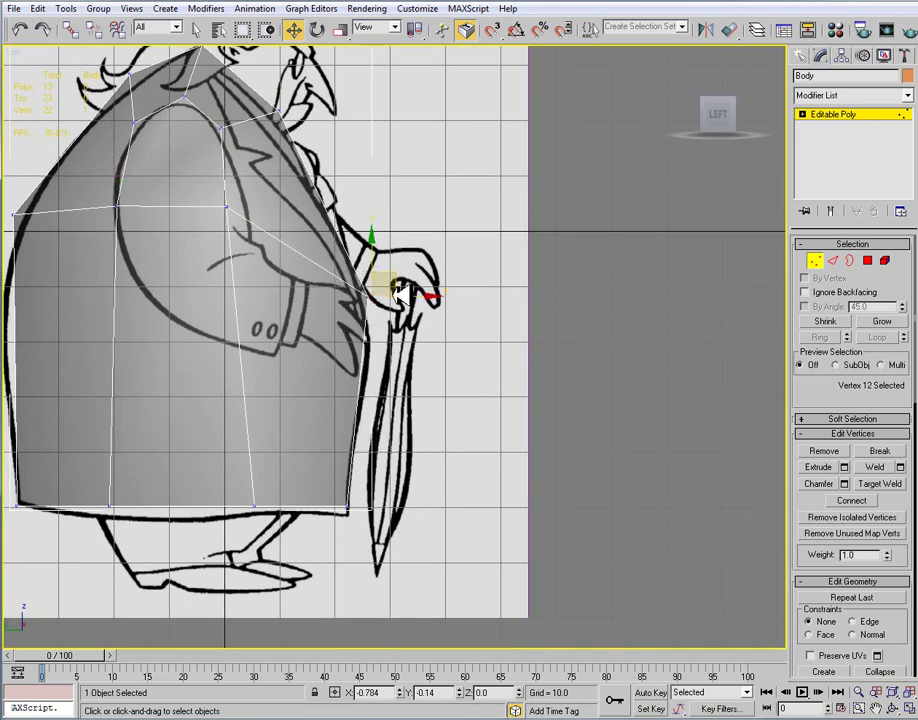
Step: Try to reposition the front hem vertex and the two side hem vertices against the side reference
{"action": "middle_click_drag", "start_coordinate": [373, 397], "coordinate": [348, 301]}
{"action": "left_click", "coordinate": [328, 413]}
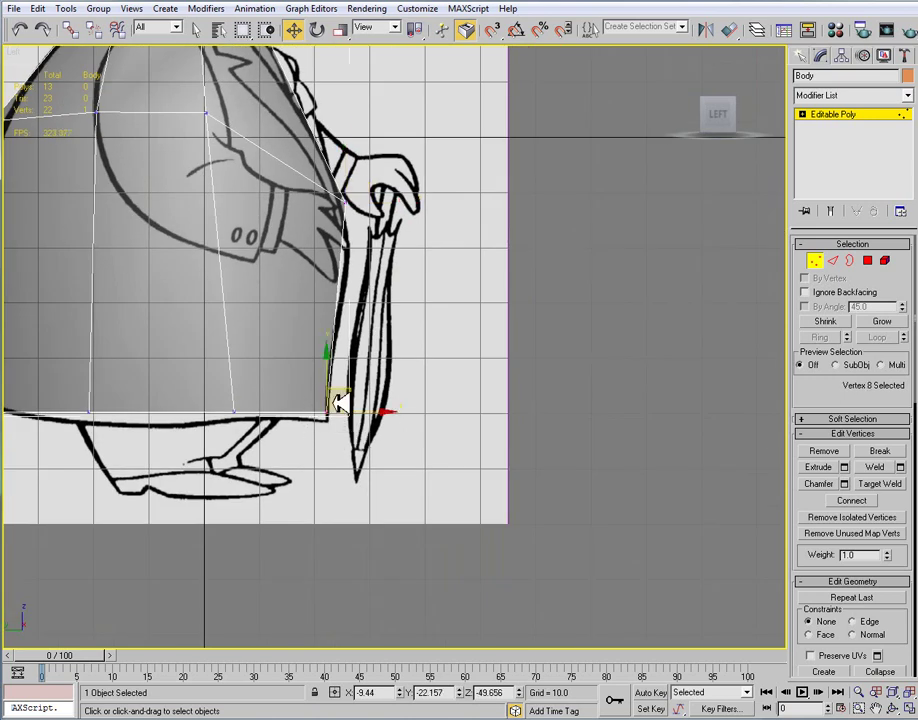
{"action": "left_click_drag", "start_coordinate": [335, 390], "coordinate": [333, 400]}
{"action": "key", "text": "ctrl+z"}
{"action": "middle_click_drag", "start_coordinate": [258, 413], "coordinate": [303, 415]}
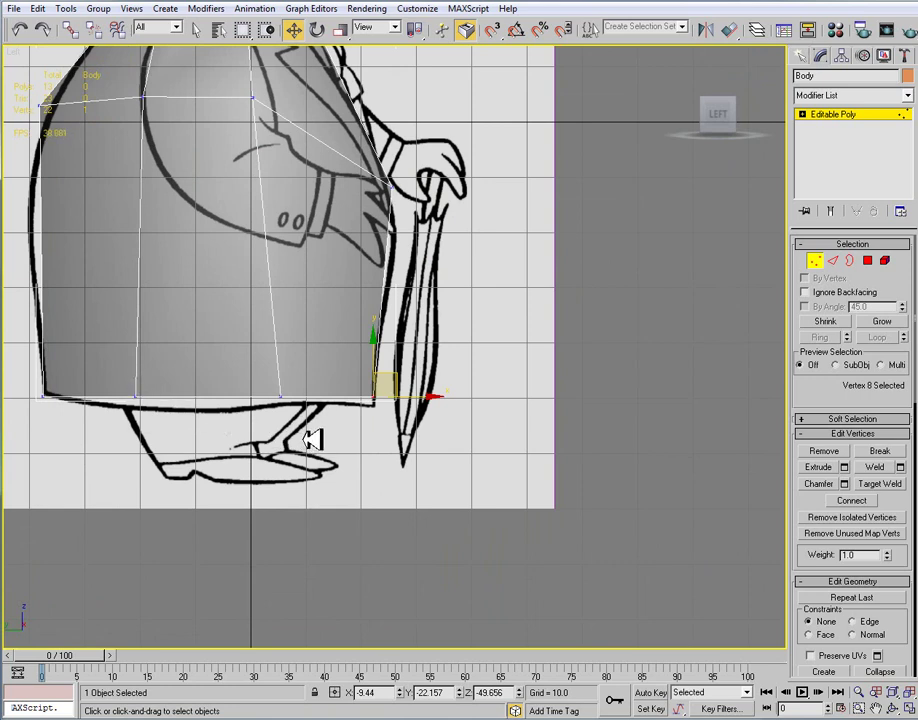
{"action": "left_click_drag", "start_coordinate": [117, 369], "coordinate": [320, 414]}
{"action": "left_click_drag", "start_coordinate": [208, 355], "coordinate": [208, 356]}
{"action": "key", "text": "ctrl+z"}
{"action": "middle_click_drag", "start_coordinate": [285, 347], "coordinate": [283, 427]}
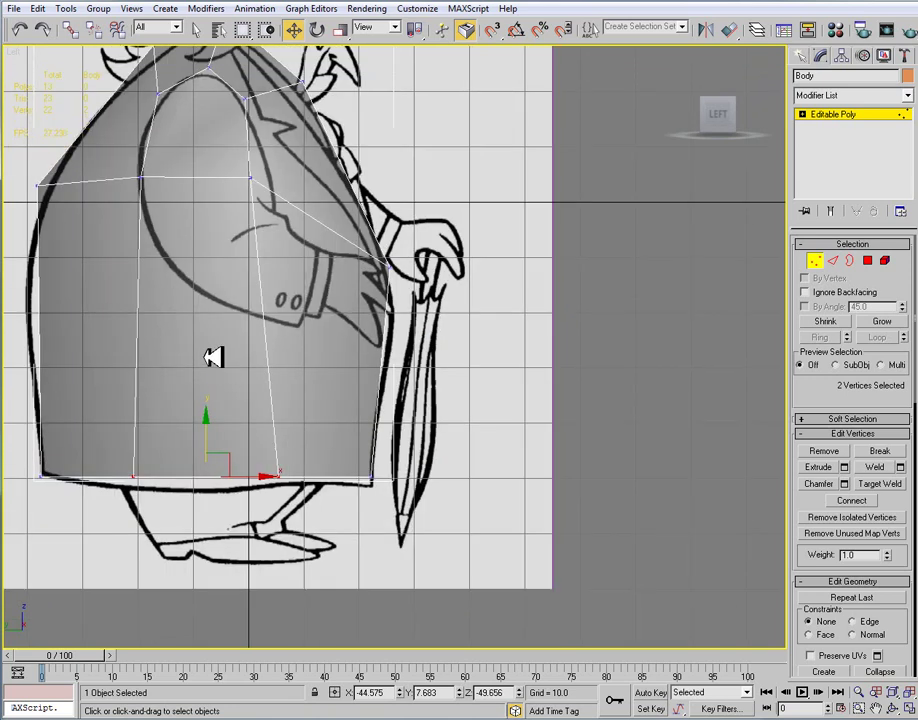
Step: Compare the half body with the front reference drawing, and examine its shape in the Perspective view
{"action": "key", "text": "p"}
{"action": "key", "text": "f"}
{"action": "scroll", "coordinate": [361, 350], "scroll_direction": "down", "scroll_amount": 3}
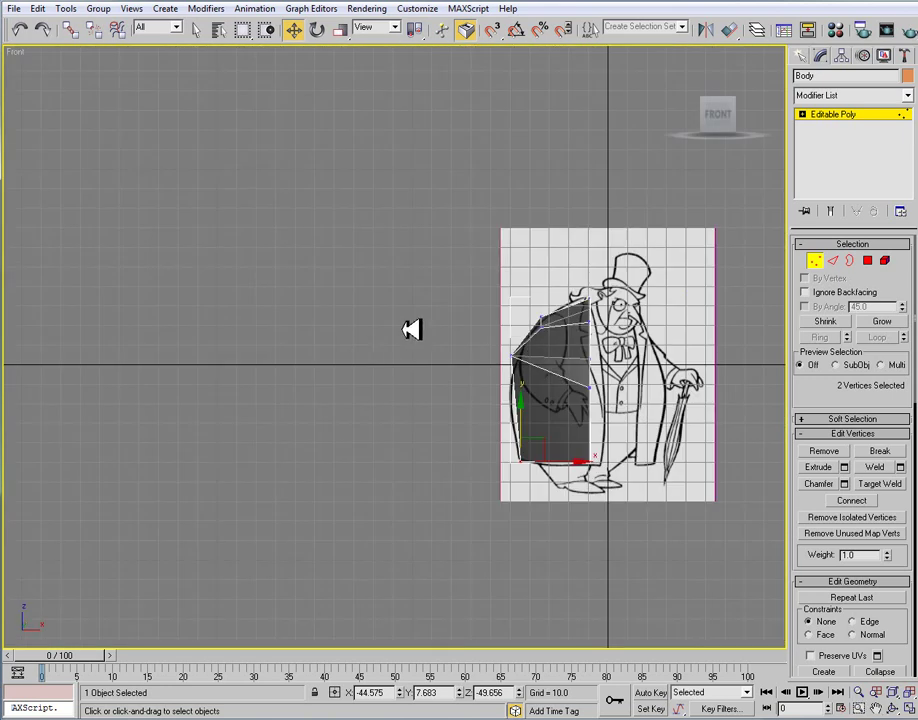
{"action": "middle_click_drag", "start_coordinate": [361, 350], "coordinate": [216, 178]}
{"action": "scroll", "coordinate": [331, 333], "scroll_direction": "up", "scroll_amount": 8}
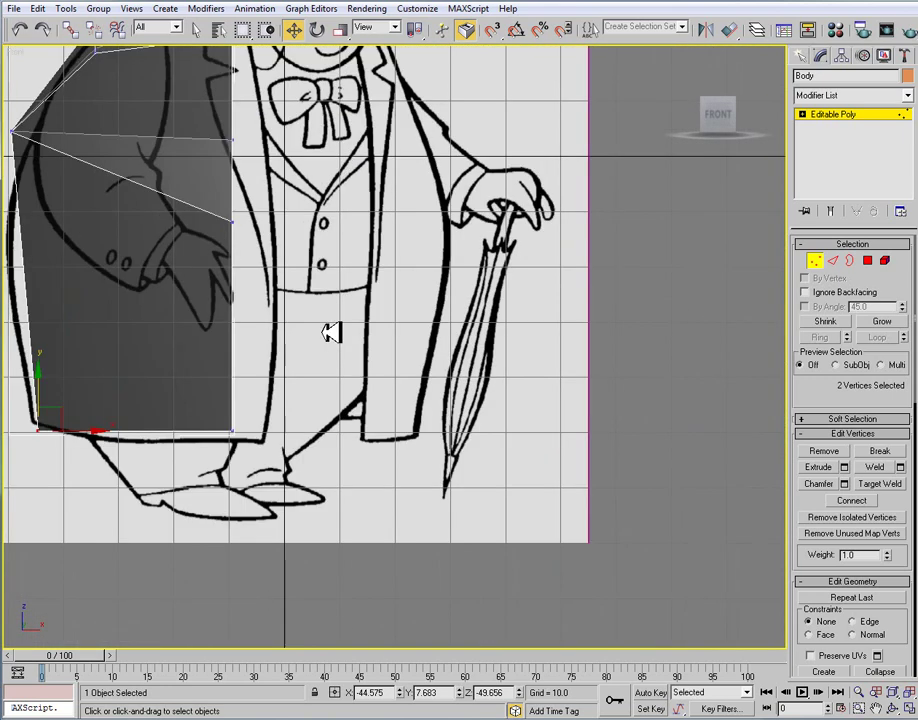
{"action": "left_click", "coordinate": [328, 264]}
{"action": "middle_click_drag", "start_coordinate": [271, 180], "coordinate": [275, 287]}
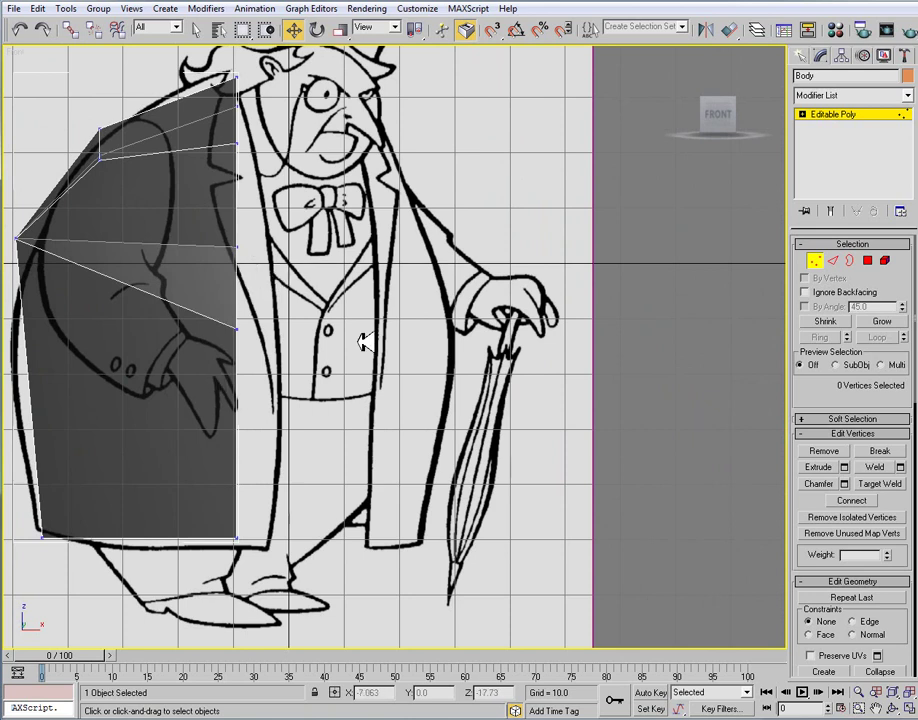
{"action": "key", "text": "p"}
{"action": "middle_click_drag", "start_coordinate": [215, 346], "coordinate": [341, 258], "text": "alt"}
{"action": "middle_click_drag", "start_coordinate": [297, 185], "coordinate": [318, 203], "text": "alt"}
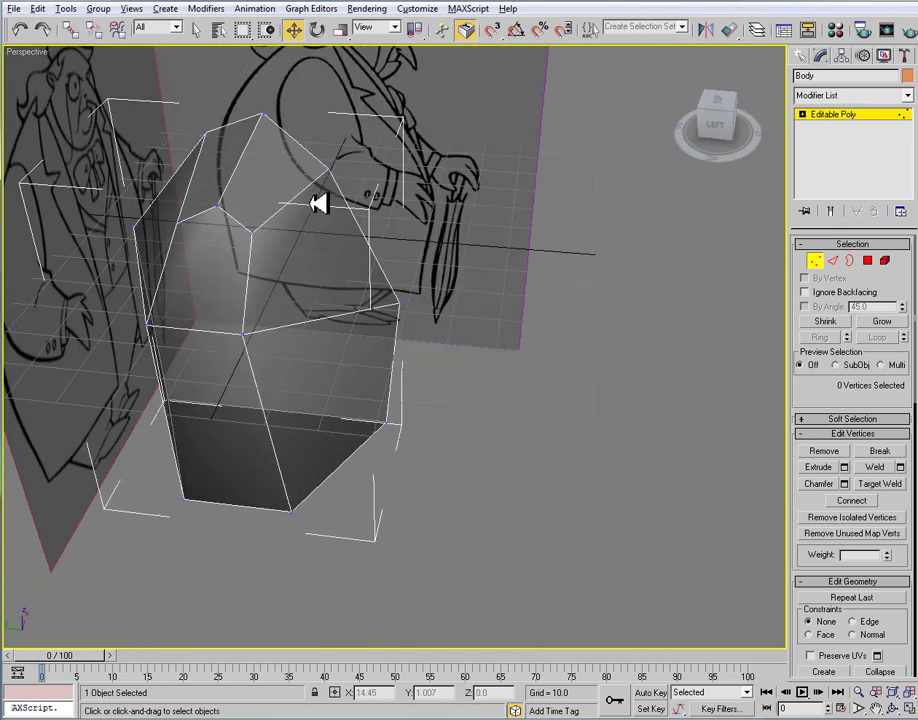
Step: Cut a new line of edges with the Cut tool down the body's front side panels, between the top centre vertex and the hem
{"action": "right_click", "coordinate": [262, 189]}
{"action": "left_click", "coordinate": [230, 100]}
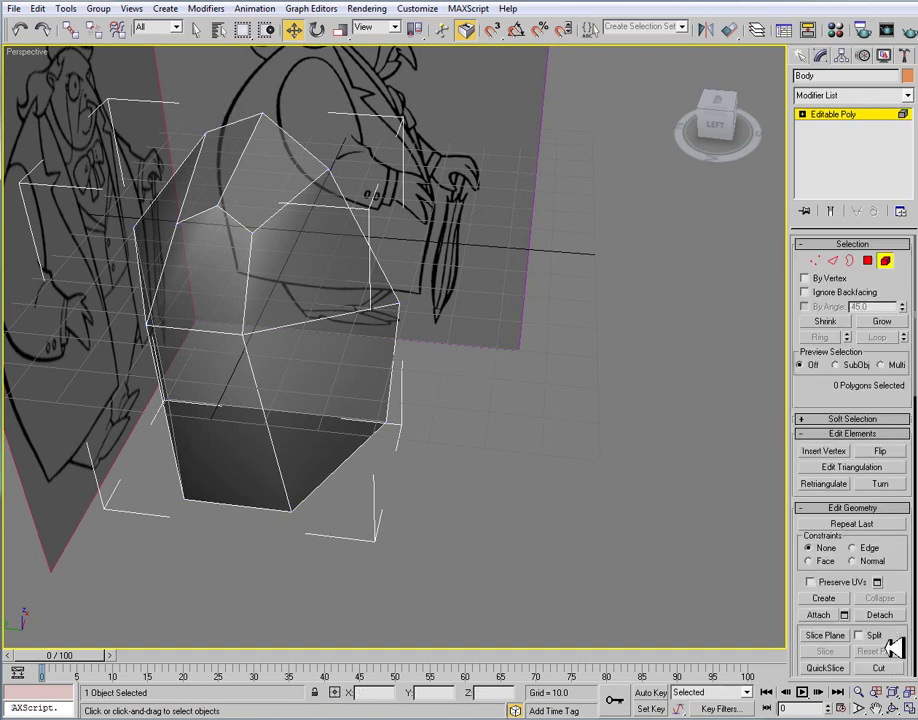
{"action": "left_click", "coordinate": [893, 664]}
{"action": "middle_click_drag", "start_coordinate": [359, 393], "coordinate": [283, 375], "text": "alt"}
{"action": "left_click", "coordinate": [283, 373]}
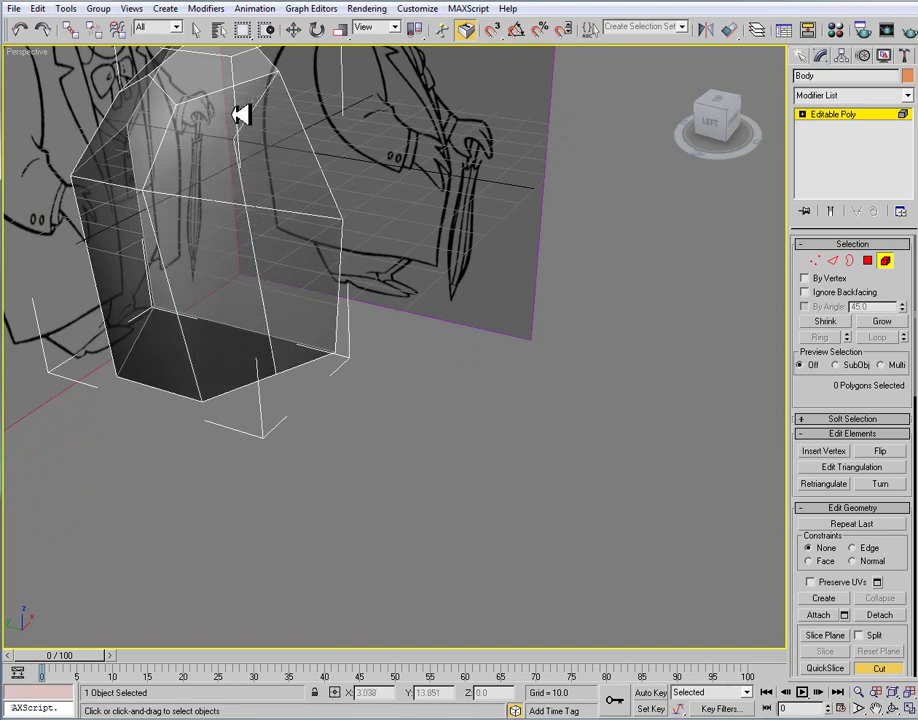
{"action": "middle_click_drag", "start_coordinate": [342, 151], "coordinate": [279, 264], "text": "alt"}
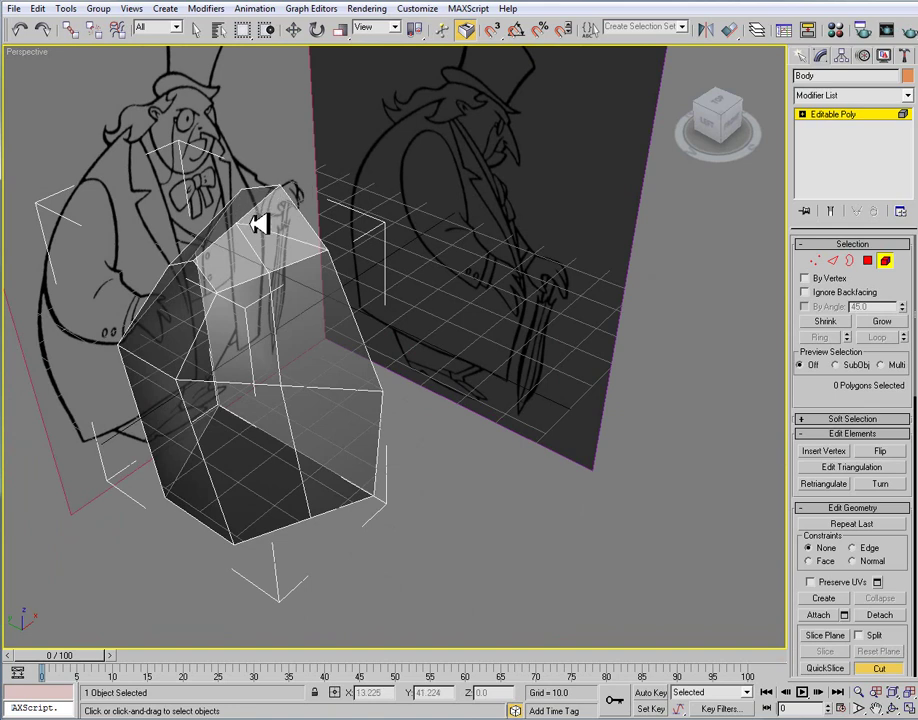
{"action": "middle_click_drag", "start_coordinate": [303, 244], "coordinate": [275, 254], "text": "alt"}
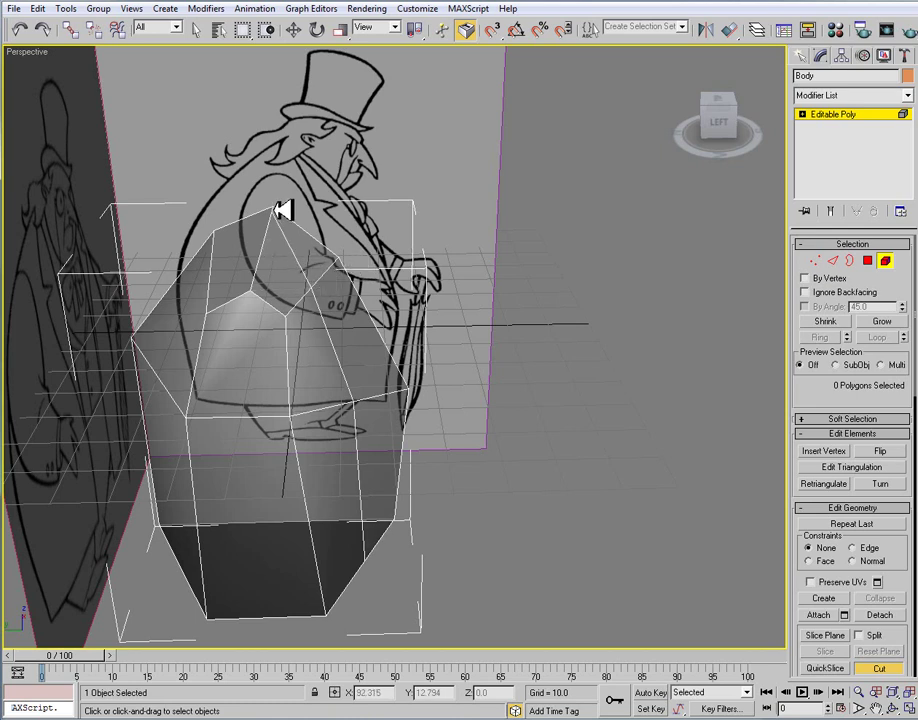
Step: Bevel the three front-strip polygons beside the body's centre line inward, using Local Normal, height -1.5 and outline amount -1.06
{"action": "middle_click_drag", "start_coordinate": [371, 359], "coordinate": [316, 208], "text": "alt"}
{"action": "middle_click_drag", "start_coordinate": [380, 326], "coordinate": [371, 318], "text": "alt"}
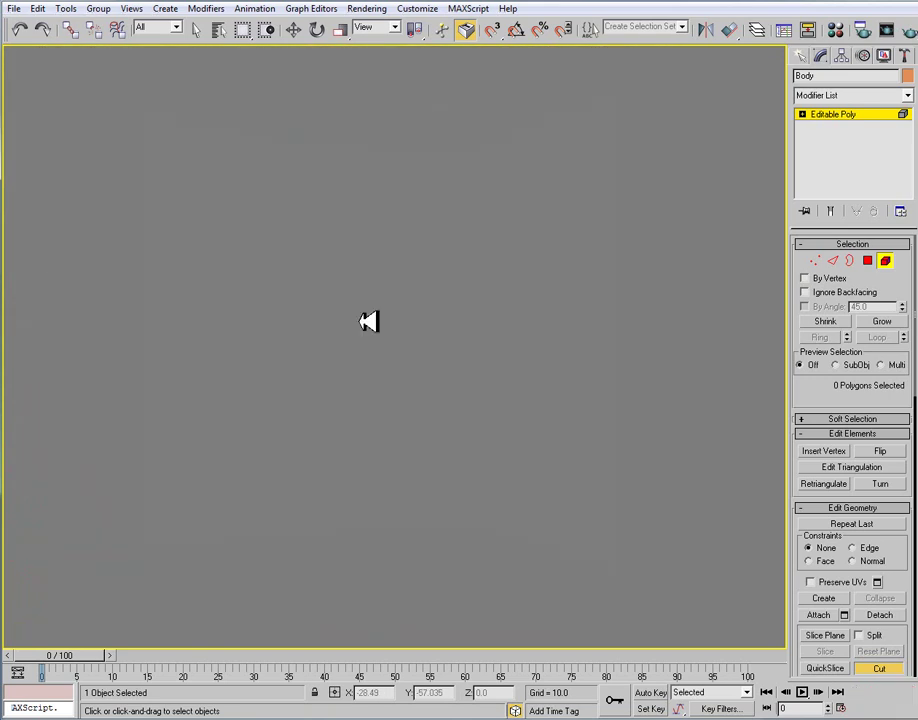
{"action": "key", "text": "f"}
{"action": "scroll", "coordinate": [354, 414], "scroll_direction": "up", "scroll_amount": 3}
{"action": "middle_click_drag", "start_coordinate": [282, 295], "coordinate": [418, 297], "text": "alt"}
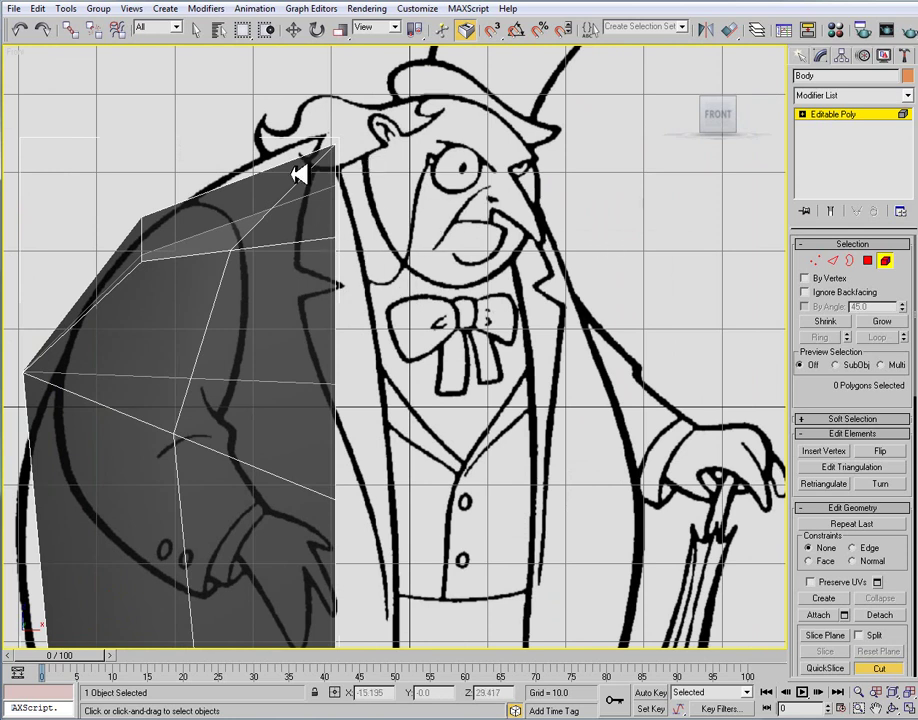
{"action": "left_click", "coordinate": [867, 260]}
{"action": "key", "text": "w"}
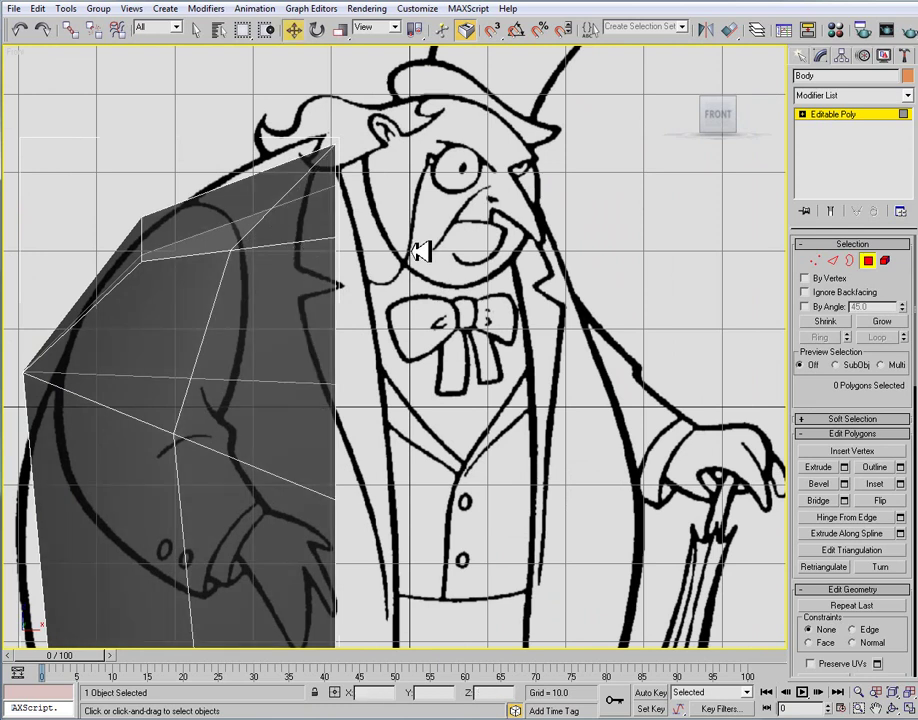
{"action": "left_click", "coordinate": [318, 207]}
{"action": "left_click", "coordinate": [302, 338], "text": "ctrl"}
{"action": "left_click", "coordinate": [283, 534], "text": "ctrl"}
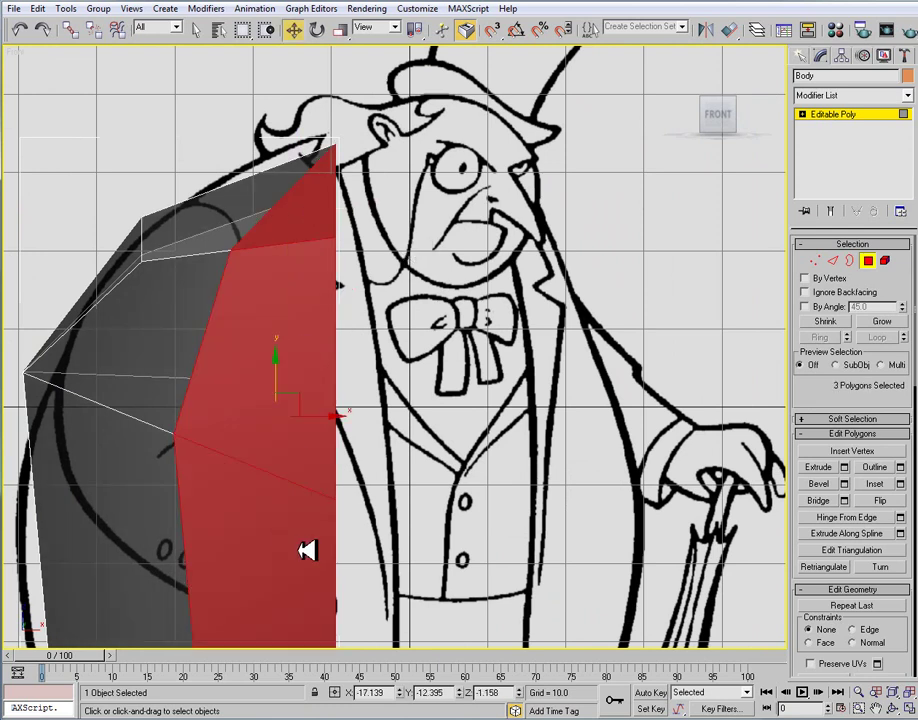
{"action": "scroll", "coordinate": [288, 407], "scroll_direction": "down", "scroll_amount": 3}
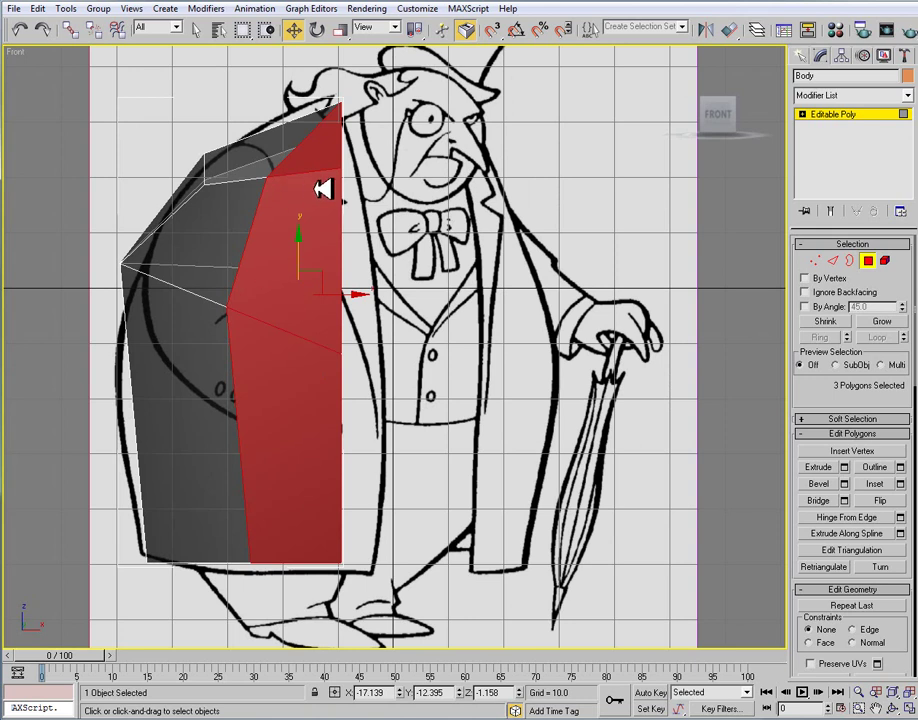
{"action": "middle_click_drag", "start_coordinate": [282, 193], "coordinate": [322, 242], "text": "alt"}
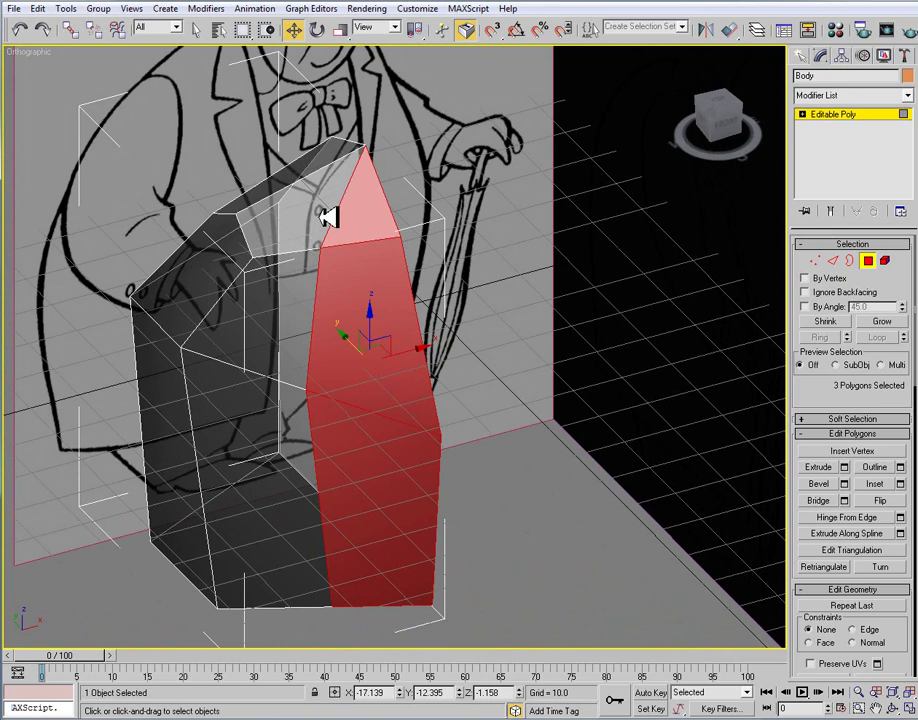
{"action": "middle_click_drag", "start_coordinate": [322, 219], "coordinate": [287, 180], "text": "alt"}
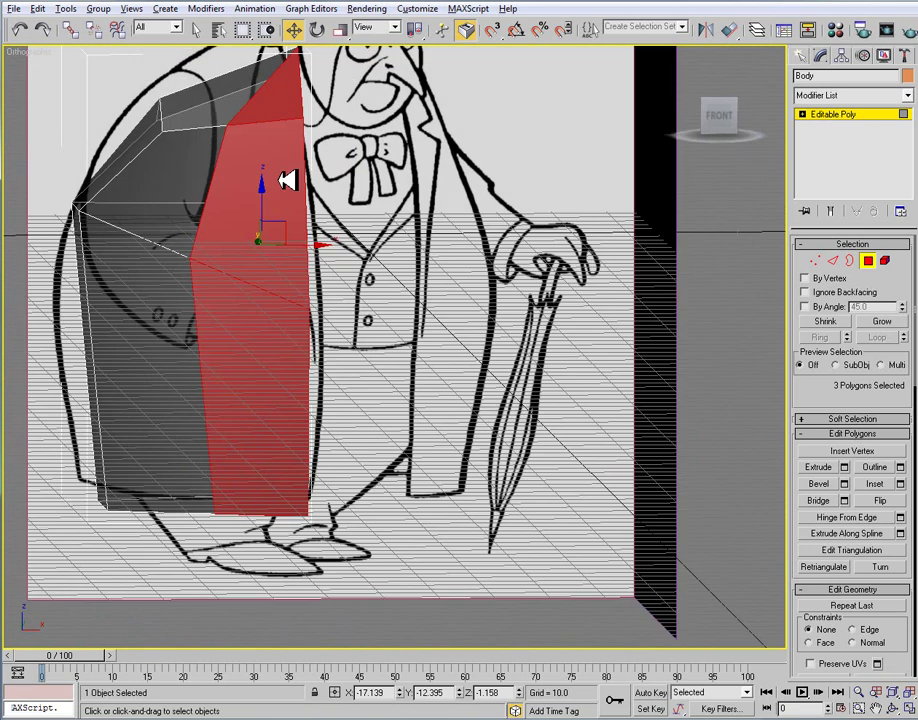
{"action": "left_click", "coordinate": [845, 483]}
{"action": "left_click", "coordinate": [440, 346]}
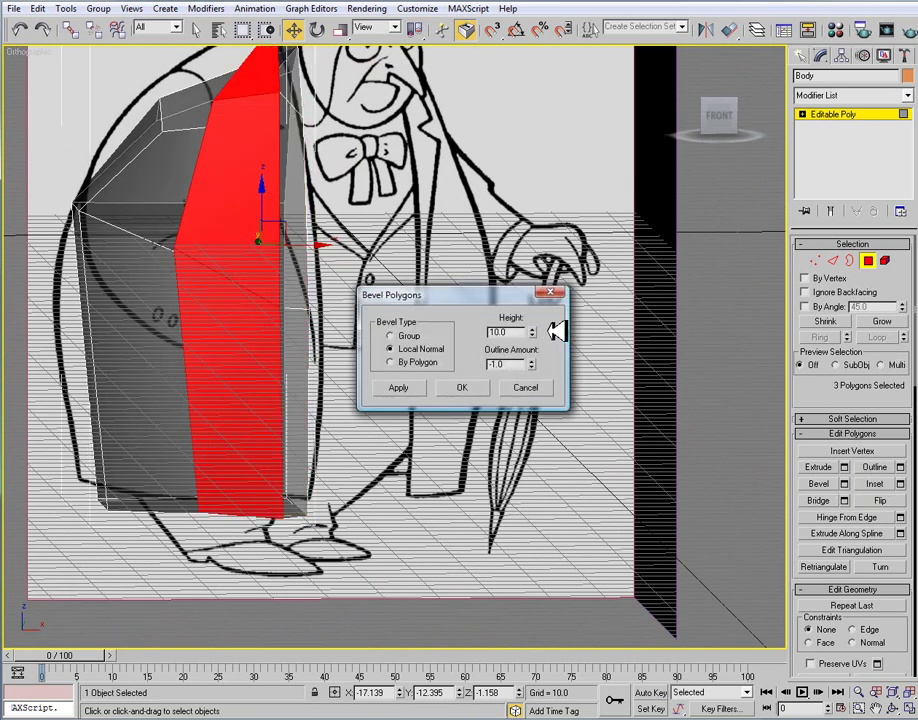
{"action": "left_click_drag", "start_coordinate": [540, 333], "coordinate": [558, 415]}
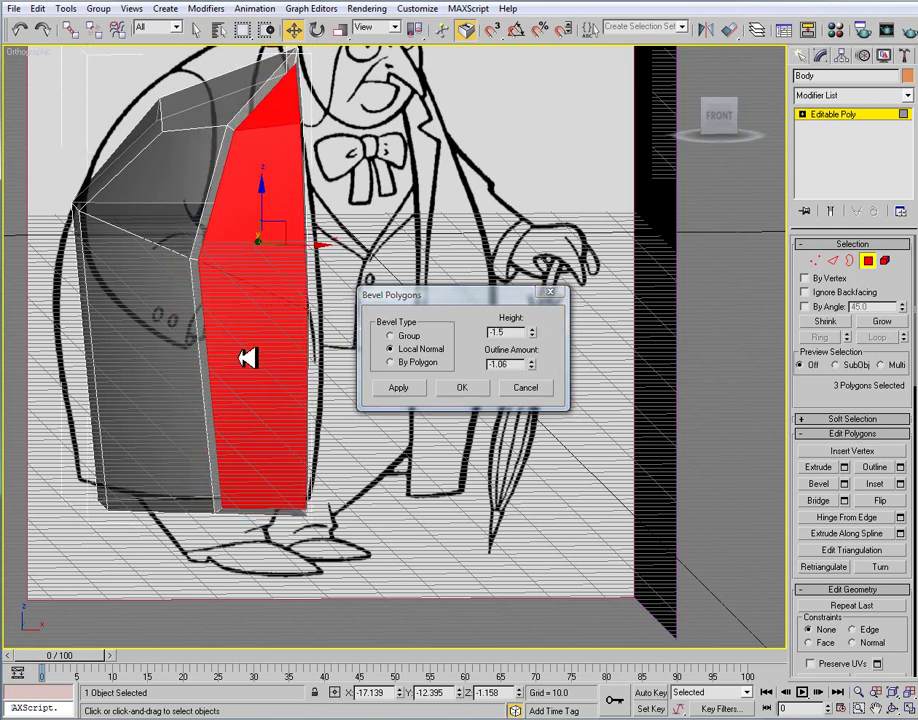
{"action": "key", "text": "shift+z"}
{"action": "key", "text": "shift+z"}
{"action": "key", "text": "shift+z"}
{"action": "middle_click_drag", "start_coordinate": [350, 415], "coordinate": [510, 395], "text": "alt"}
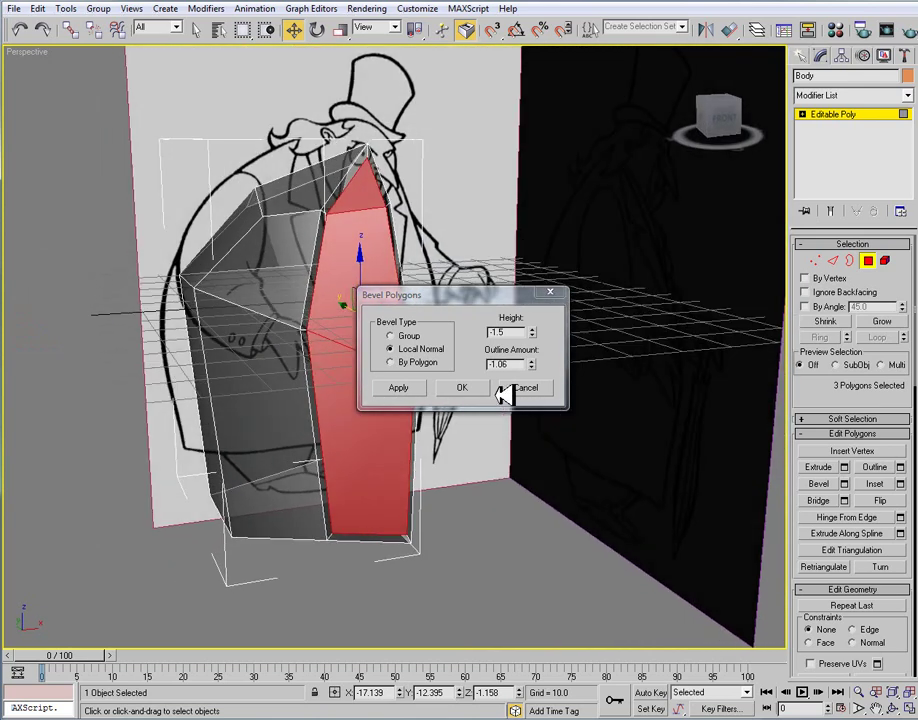
{"action": "left_click", "coordinate": [462, 387]}
Step: Delete the narrow bevel polygons along the open centre side and the body's bottom polygons
{"action": "middle_click_drag", "start_coordinate": [627, 297], "coordinate": [460, 248], "text": "alt"}
{"action": "left_click", "coordinate": [384, 202]}
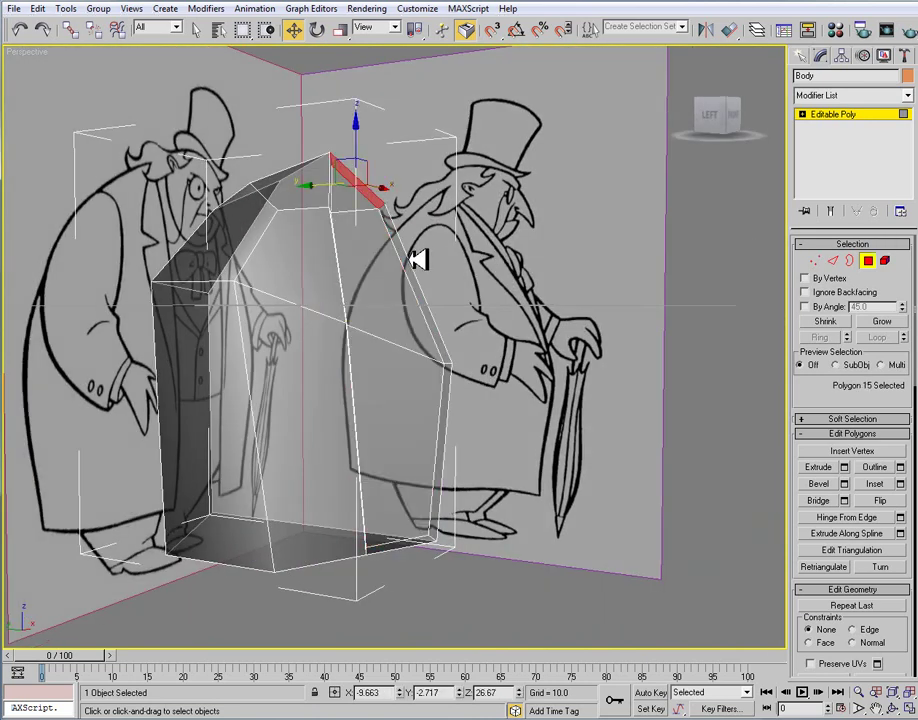
{"action": "left_click", "coordinate": [424, 295], "text": "ctrl"}
{"action": "left_click", "coordinate": [452, 455], "text": "ctrl"}
{"action": "middle_click_drag", "start_coordinate": [452, 456], "coordinate": [414, 547], "text": "alt"}
{"action": "left_click", "coordinate": [412, 516], "text": "ctrl"}
{"action": "key", "text": "Delete"}
{"action": "middle_click_drag", "start_coordinate": [472, 508], "coordinate": [467, 541], "text": "alt"}
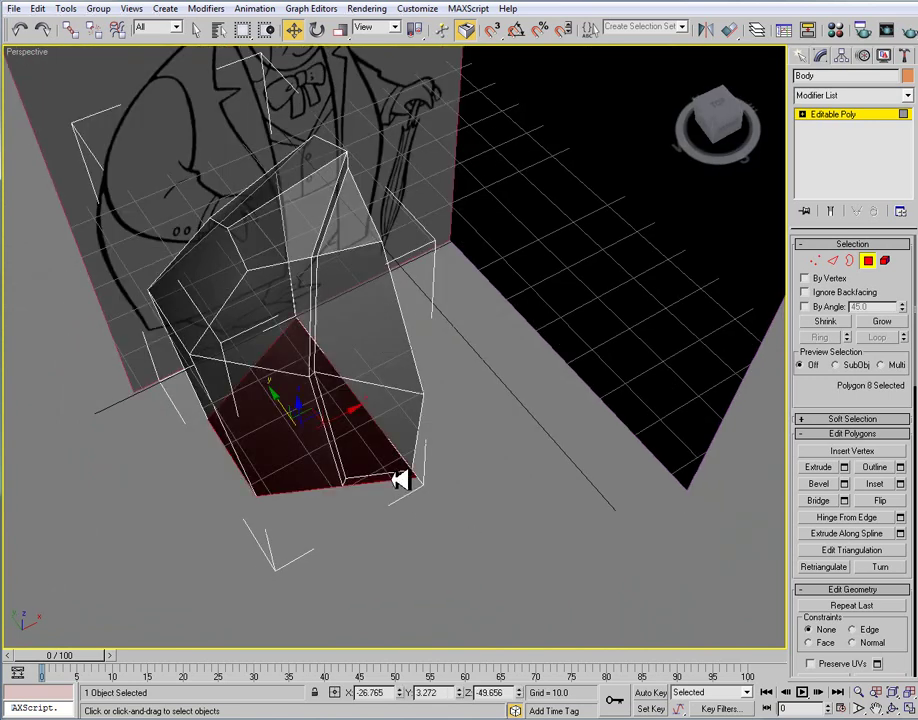
{"action": "key", "text": "Delete"}
{"action": "middle_click_drag", "start_coordinate": [607, 534], "coordinate": [646, 402], "text": "alt"}
Step: Lower the inset strip's bottom edge to the body's hem line in the front view
{"action": "left_click", "coordinate": [816, 261]}
{"action": "middle_click_drag", "start_coordinate": [344, 404], "coordinate": [404, 455], "text": "alt"}
{"action": "key", "text": "f"}
{"action": "scroll", "coordinate": [424, 469], "scroll_direction": "up", "scroll_amount": 5}
{"action": "middle_click_drag", "start_coordinate": [426, 508], "coordinate": [428, 447]}
{"action": "scroll", "coordinate": [427, 447], "scroll_direction": "up", "scroll_amount": 3}
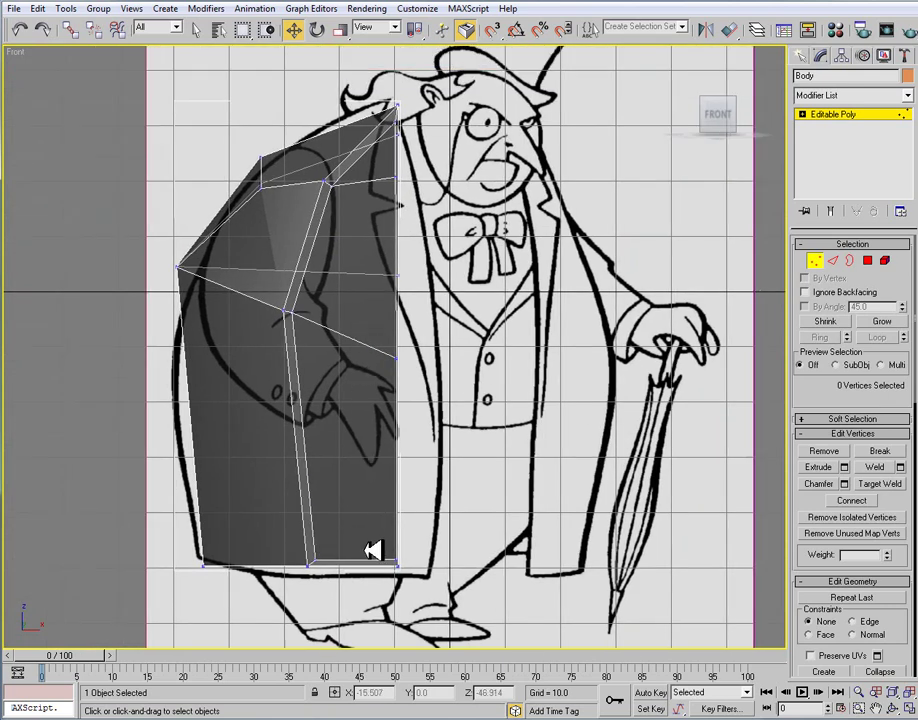
{"action": "scroll", "coordinate": [372, 550], "scroll_direction": "up", "scroll_amount": 2}
{"action": "middle_click_drag", "start_coordinate": [372, 550], "coordinate": [385, 371]}
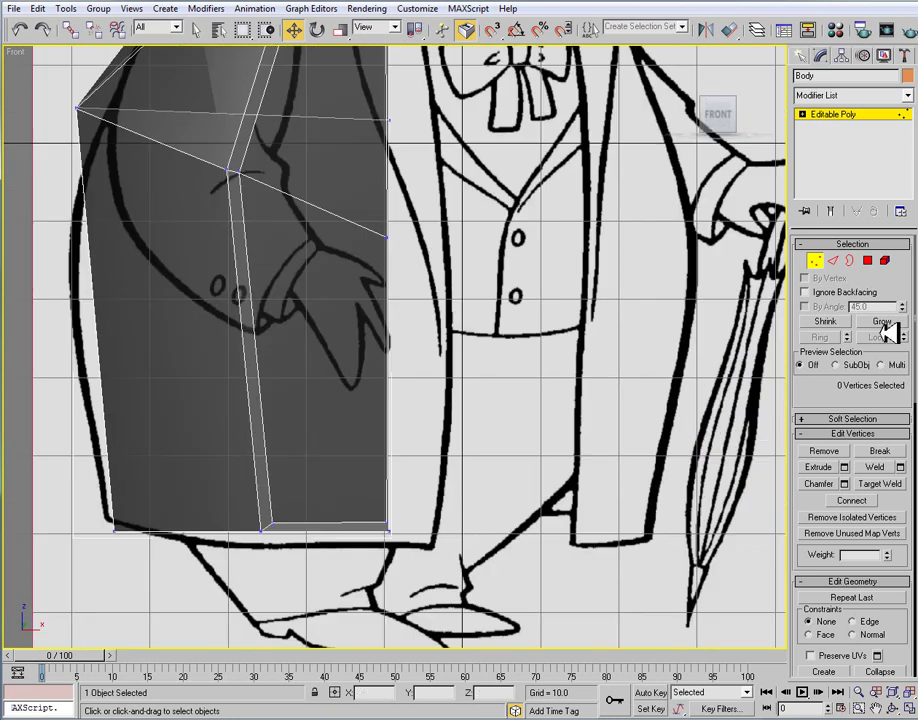
{"action": "key", "text": "2"}
{"action": "left_click", "coordinate": [343, 522]}
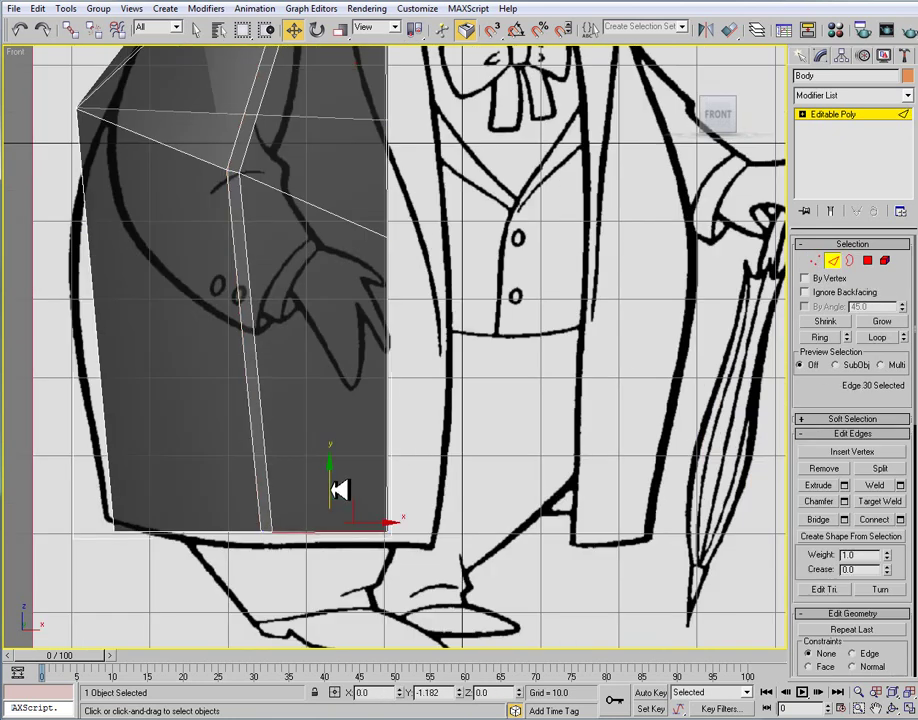
Step: Shift the beveled strip's two chest vertices slightly outward, and move its two waist vertices toward the centre line in the front view
{"action": "middle_click_drag", "start_coordinate": [354, 131], "coordinate": [332, 358]}
{"action": "middle_click_drag", "start_coordinate": [336, 259], "coordinate": [332, 358]}
{"action": "scroll", "coordinate": [332, 358], "scroll_direction": "up", "scroll_amount": 1}
{"action": "middle_click_drag", "start_coordinate": [381, 300], "coordinate": [461, 300]}
{"action": "left_click", "coordinate": [814, 259]}
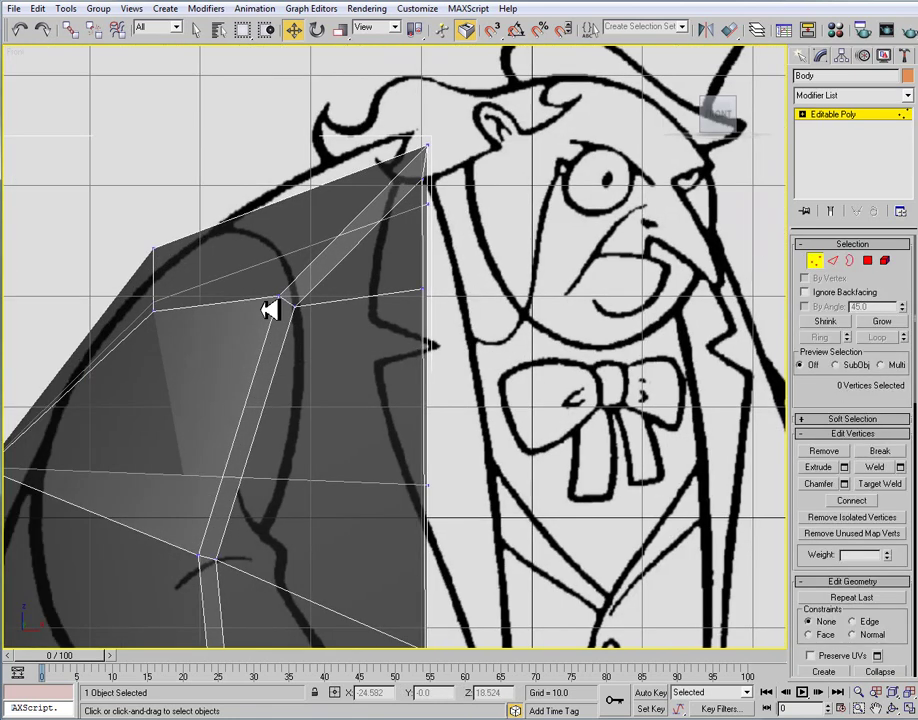
{"action": "left_click_drag", "start_coordinate": [316, 314], "coordinate": [262, 273]}
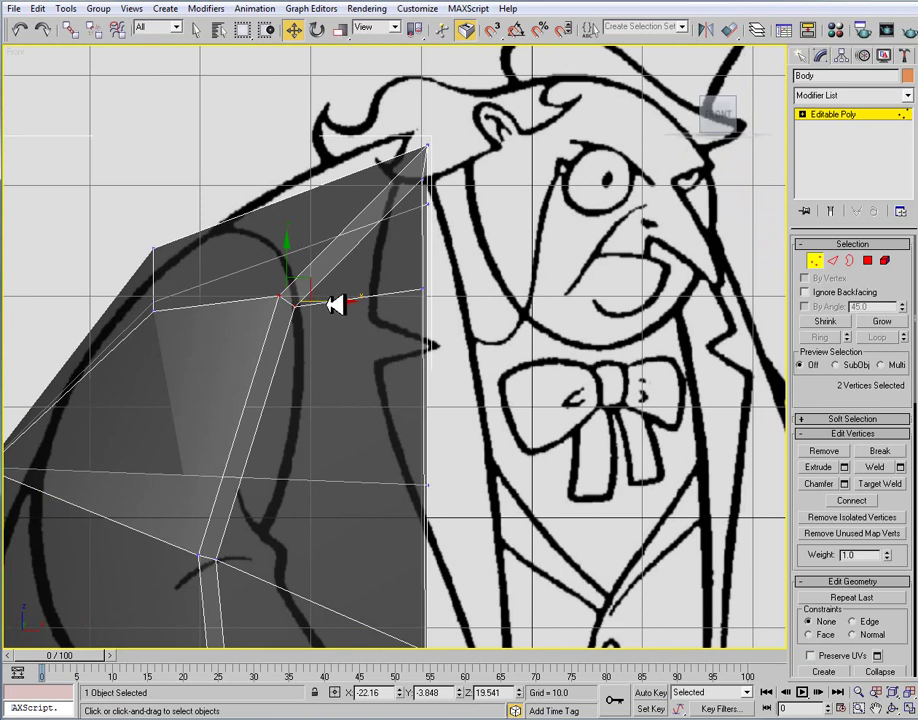
{"action": "left_click_drag", "start_coordinate": [333, 303], "coordinate": [331, 303]}
{"action": "middle_click_drag", "start_coordinate": [322, 343], "coordinate": [281, 160]}
{"action": "left_click", "coordinate": [160, 371]}
{"action": "left_click_drag", "start_coordinate": [215, 375], "coordinate": [278, 382]}
Step: Move the beveled strip's two hem vertices and two waist vertices closer to the centre line in the front view
{"action": "middle_click_drag", "start_coordinate": [262, 594], "coordinate": [258, 459]}
{"action": "scroll", "coordinate": [254, 490], "scroll_direction": "down", "scroll_amount": 4}
{"action": "middle_click_drag", "start_coordinate": [248, 530], "coordinate": [254, 425]}
{"action": "scroll", "coordinate": [275, 428], "scroll_direction": "up", "scroll_amount": 2}
{"action": "left_click_drag", "start_coordinate": [237, 430], "coordinate": [328, 467]}
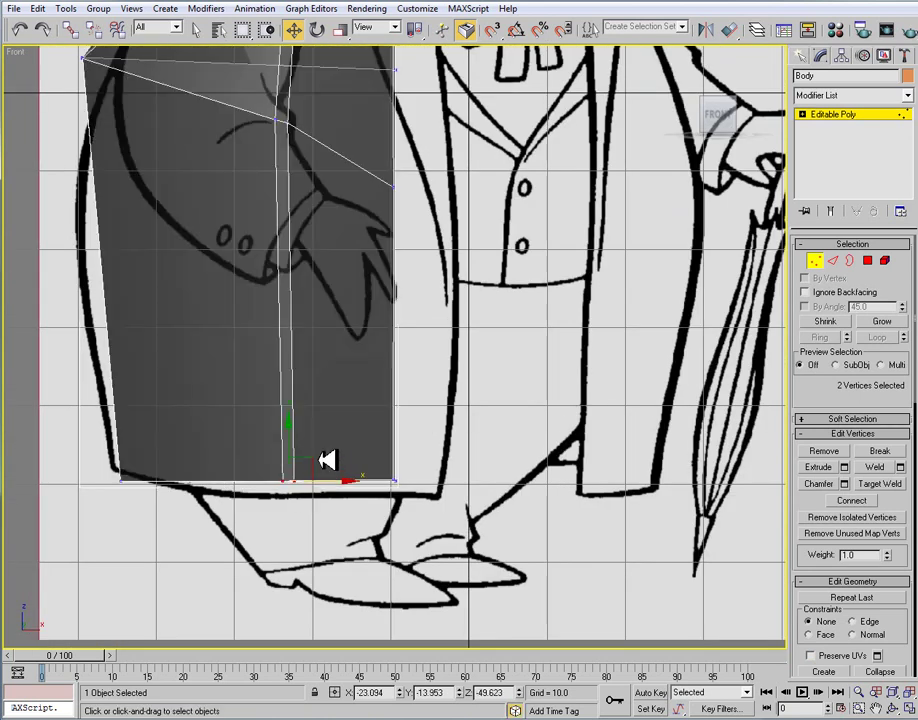
{"action": "middle_click_drag", "start_coordinate": [314, 232], "coordinate": [280, 334]}
{"action": "left_click_drag", "start_coordinate": [236, 211], "coordinate": [336, 221]}
{"action": "middle_click_drag", "start_coordinate": [358, 295], "coordinate": [393, 383]}
{"action": "scroll", "coordinate": [382, 390], "scroll_direction": "down", "scroll_amount": 3}
{"action": "middle_click_drag", "start_coordinate": [349, 340], "coordinate": [367, 309]}
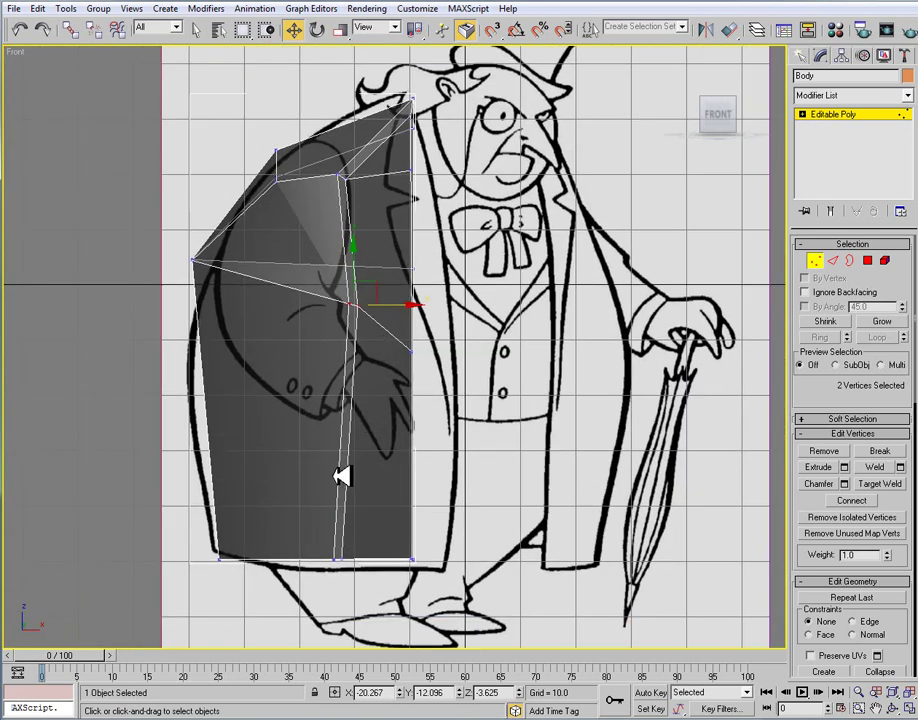
Step: Shift the strip's two hem vertices about 0.78 units outward, and check the body in the Perspective view
{"action": "middle_click_drag", "start_coordinate": [330, 486], "coordinate": [343, 407]}
{"action": "left_click_drag", "start_coordinate": [334, 456], "coordinate": [398, 478]}
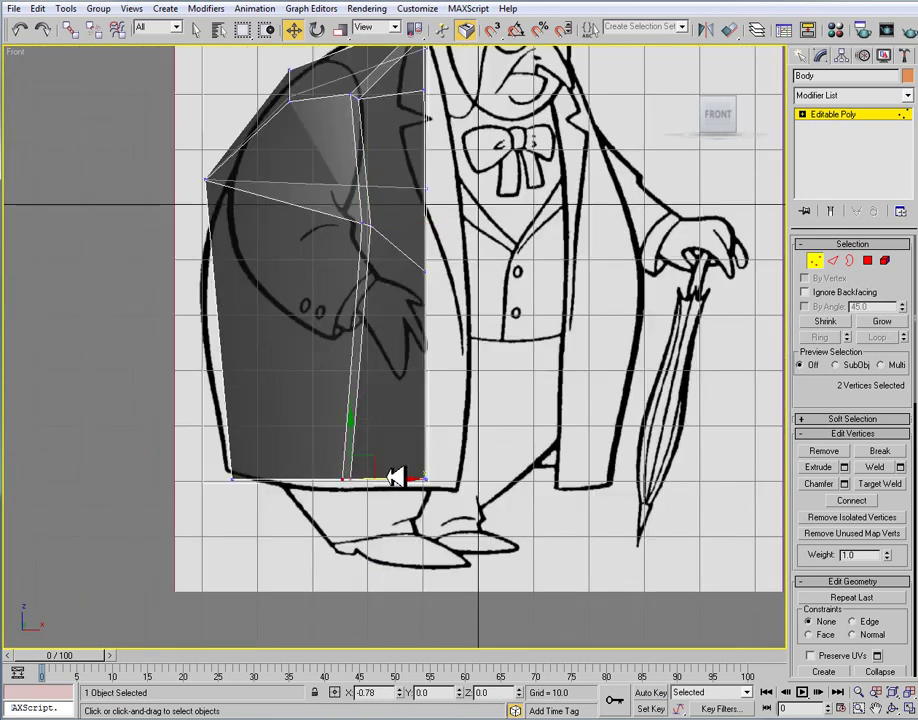
{"action": "middle_click_drag", "start_coordinate": [396, 478], "coordinate": [393, 535]}
{"action": "key", "text": "p"}
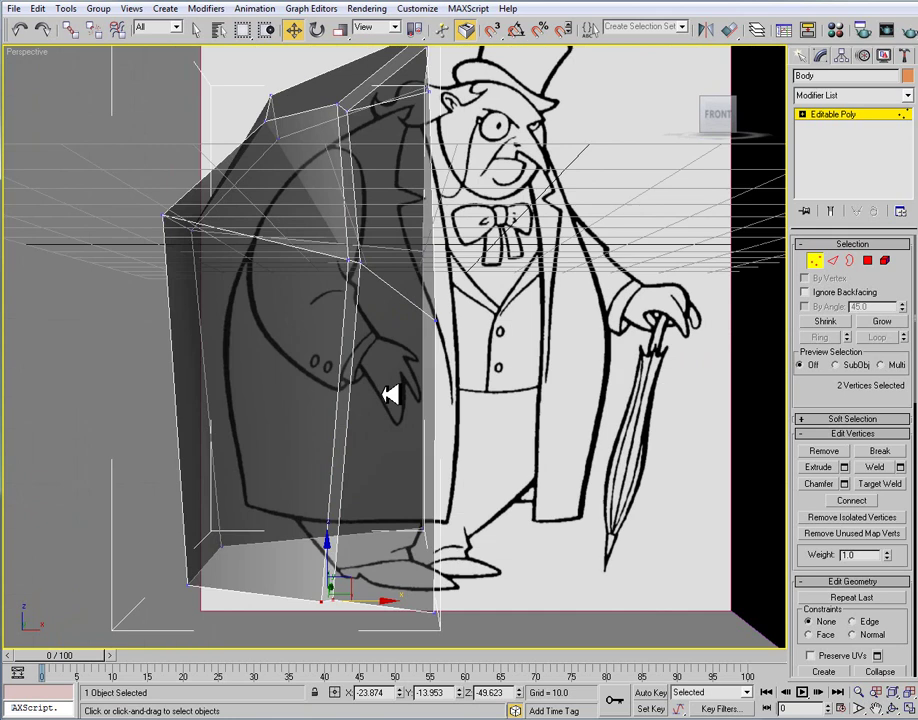
{"action": "key", "text": "z"}
{"action": "middle_click_drag", "start_coordinate": [287, 449], "coordinate": [384, 417], "text": "alt"}
{"action": "scroll", "coordinate": [375, 375], "scroll_direction": "down", "scroll_amount": 10}
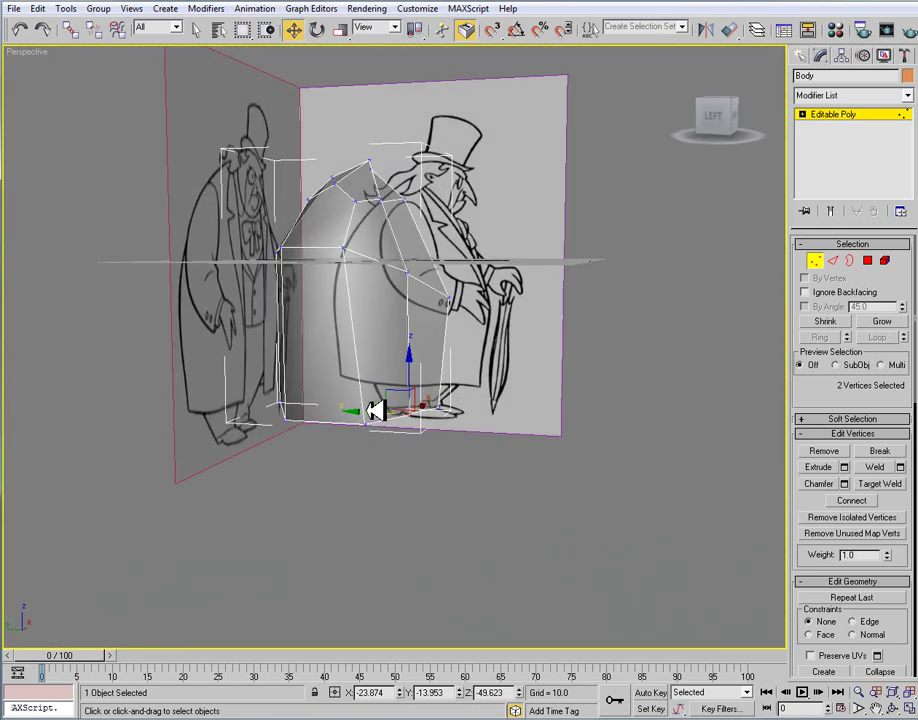
Step: Move the strip's waist vertex pair and hem vertex pair forward to the coat's front outline in the side view
{"action": "key", "text": "l"}
{"action": "middle_click_drag", "start_coordinate": [291, 334], "coordinate": [270, 313]}
{"action": "scroll", "coordinate": [361, 309], "scroll_direction": "up", "scroll_amount": 3}
{"action": "middle_click_drag", "start_coordinate": [361, 309], "coordinate": [436, 400]}
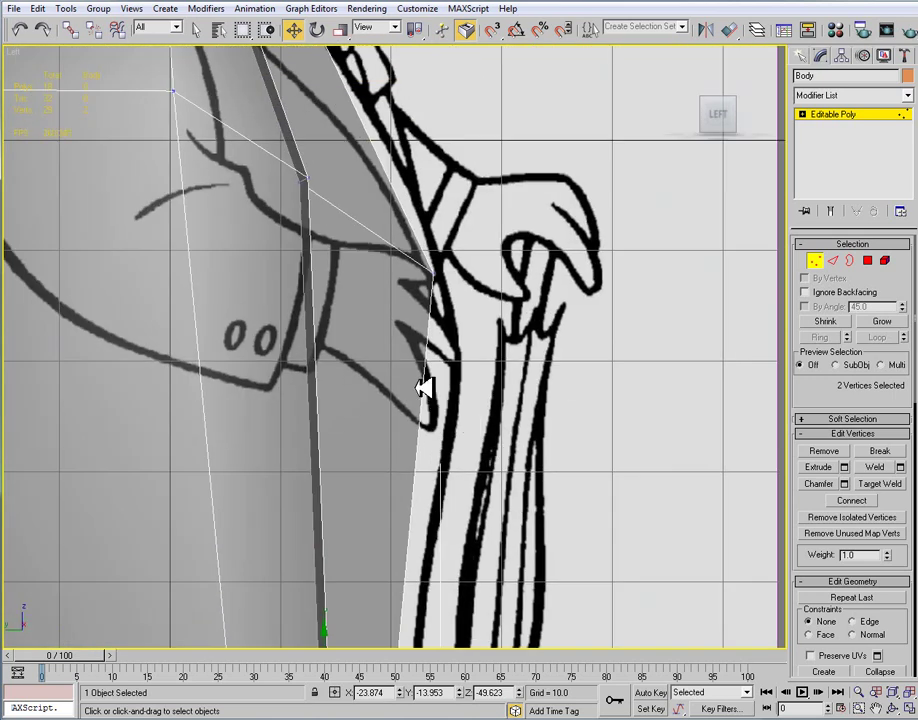
{"action": "scroll", "coordinate": [349, 304], "scroll_direction": "down", "scroll_amount": 3}
{"action": "middle_click_drag", "start_coordinate": [349, 304], "coordinate": [341, 324]}
{"action": "left_click_drag", "start_coordinate": [362, 303], "coordinate": [329, 251]}
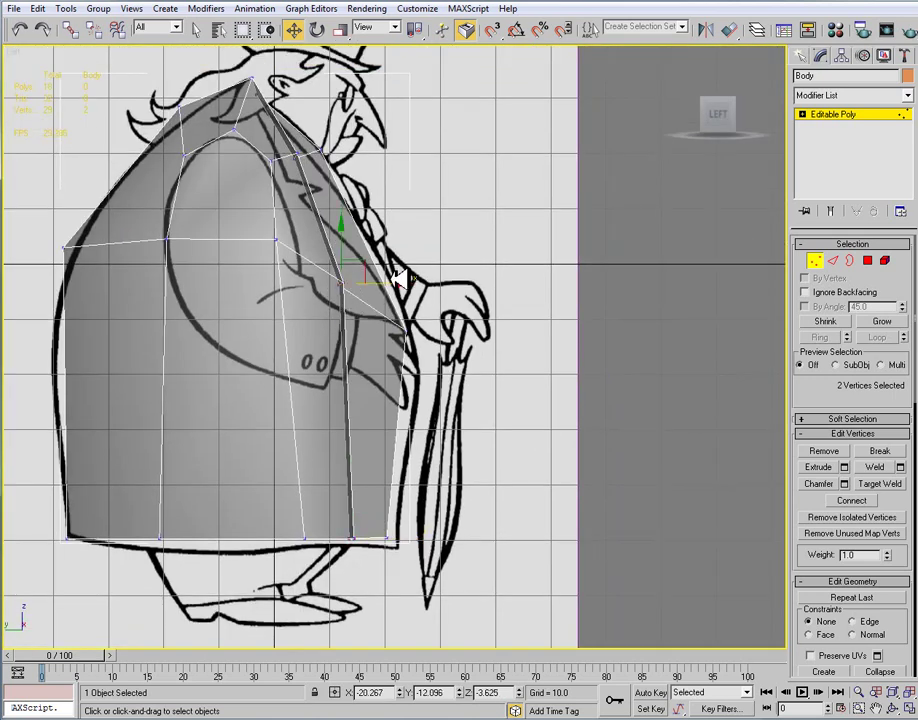
{"action": "left_click_drag", "start_coordinate": [409, 285], "coordinate": [460, 297]}
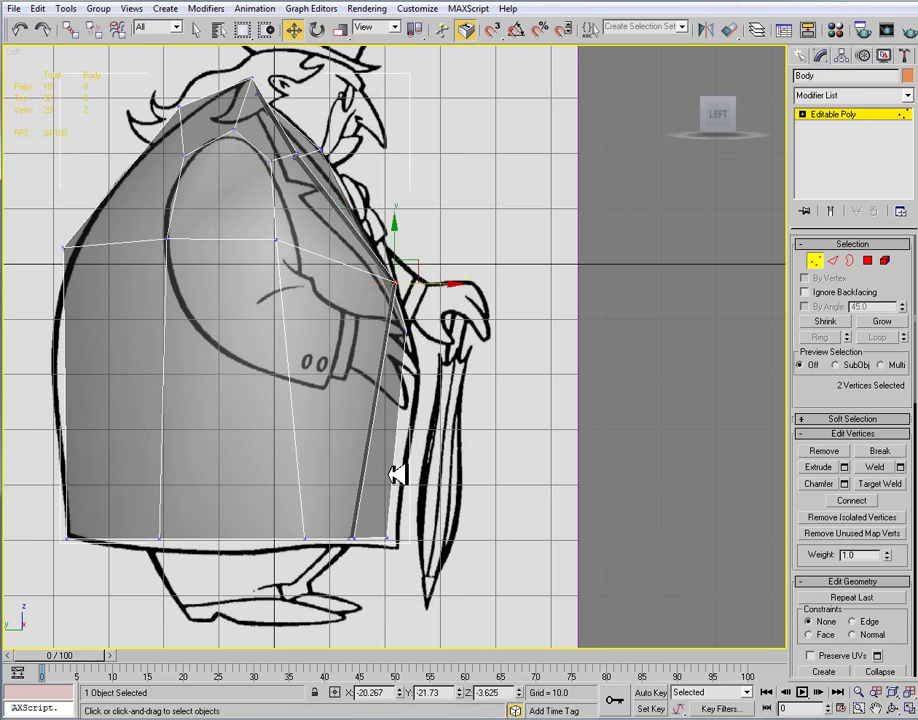
{"action": "left_click_drag", "start_coordinate": [342, 517], "coordinate": [458, 544]}
Step: Move the strip's two chest vertices forward to the body's front contour in the side view, and inspect the result in Perspective
{"action": "middle_click_drag", "start_coordinate": [361, 211], "coordinate": [338, 359]}
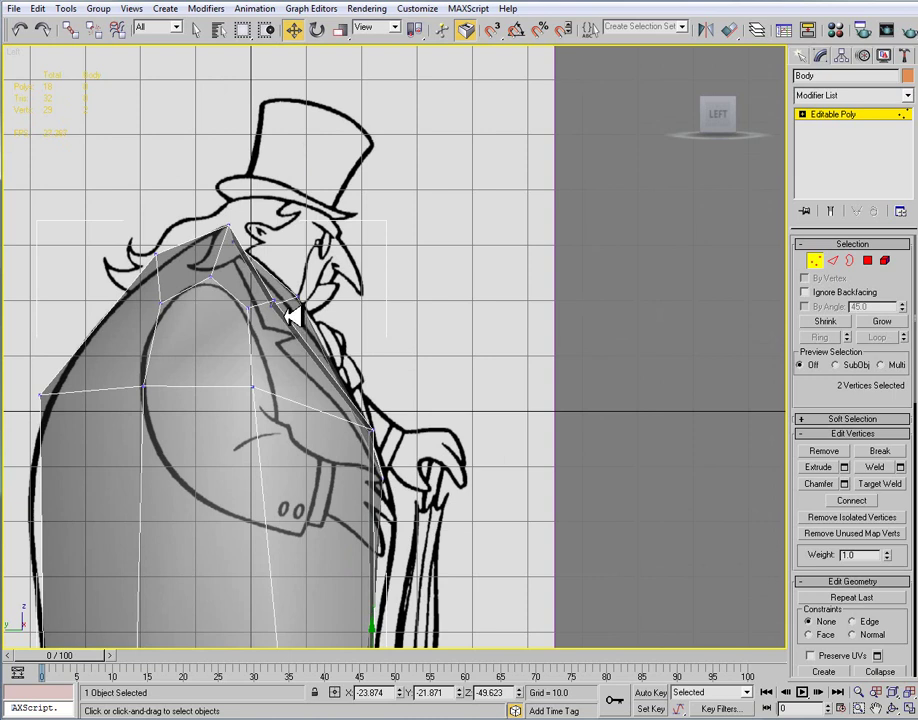
{"action": "left_click_drag", "start_coordinate": [278, 295], "coordinate": [286, 314]}
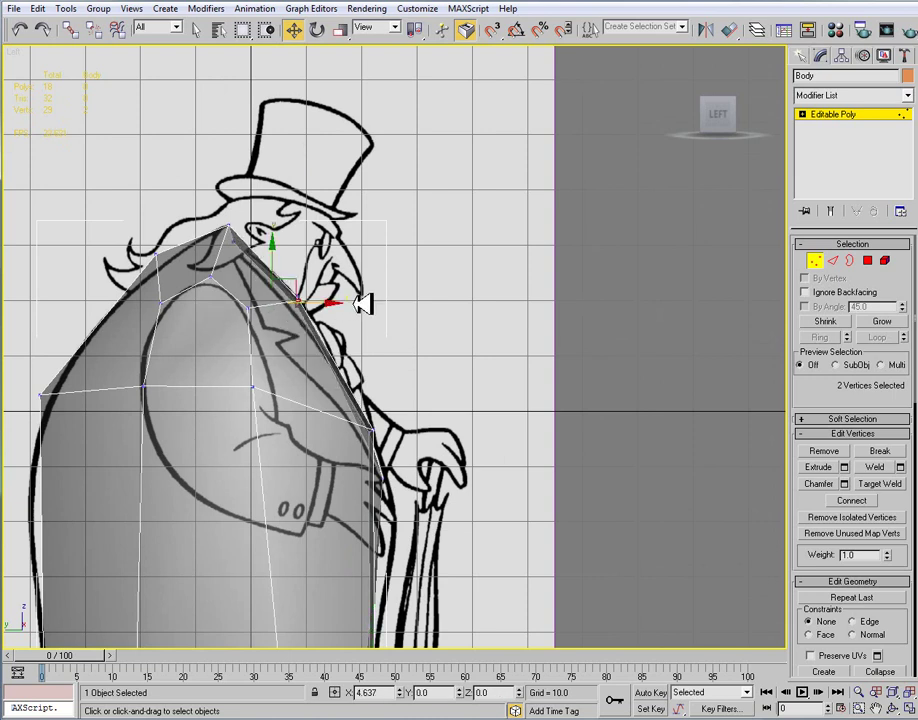
{"action": "left_click_drag", "start_coordinate": [366, 305], "coordinate": [368, 305]}
{"action": "key", "text": "p"}
{"action": "middle_click_drag", "start_coordinate": [266, 387], "coordinate": [418, 331], "text": "alt"}
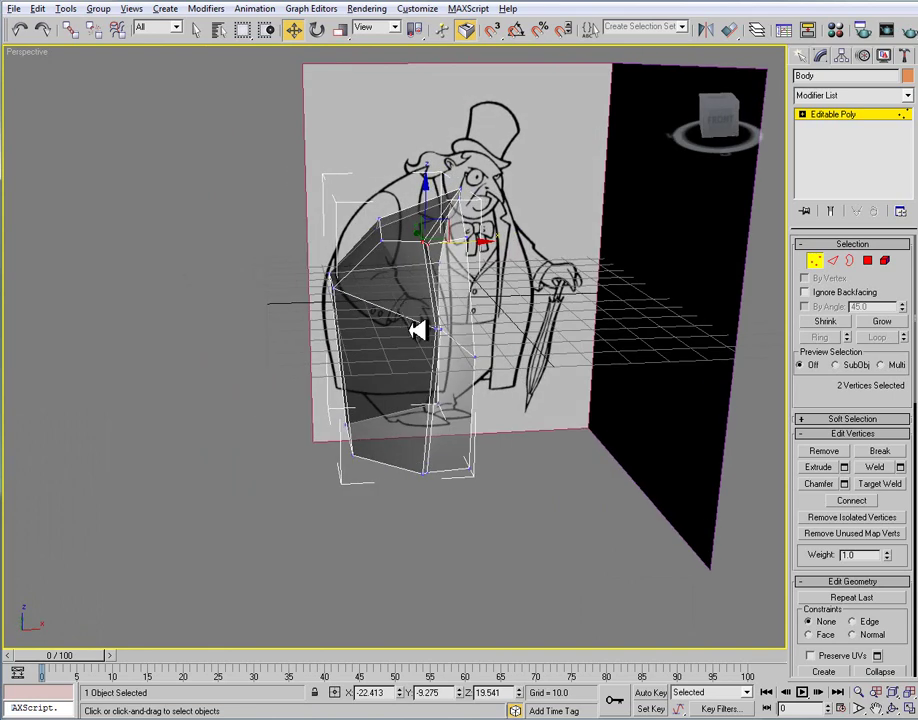
Step: Move the inset strip's chest, waist and hem vertices on the centre line slightly back in the side view
{"action": "left_click", "coordinate": [471, 241]}
{"action": "left_click", "coordinate": [476, 357], "text": "ctrl"}
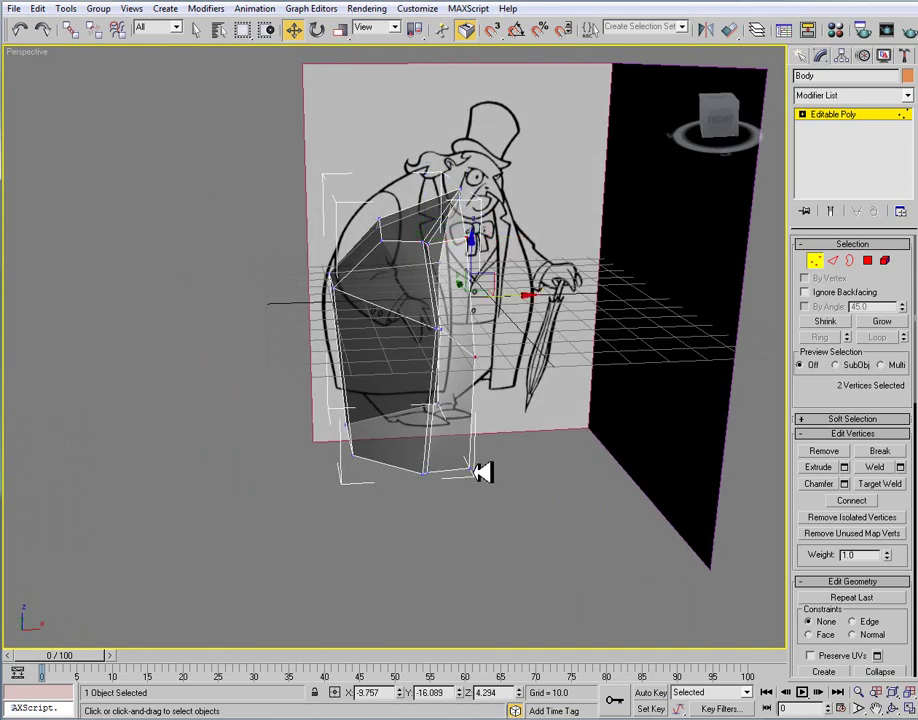
{"action": "left_click", "coordinate": [470, 468], "text": "ctrl"}
{"action": "key", "text": "l"}
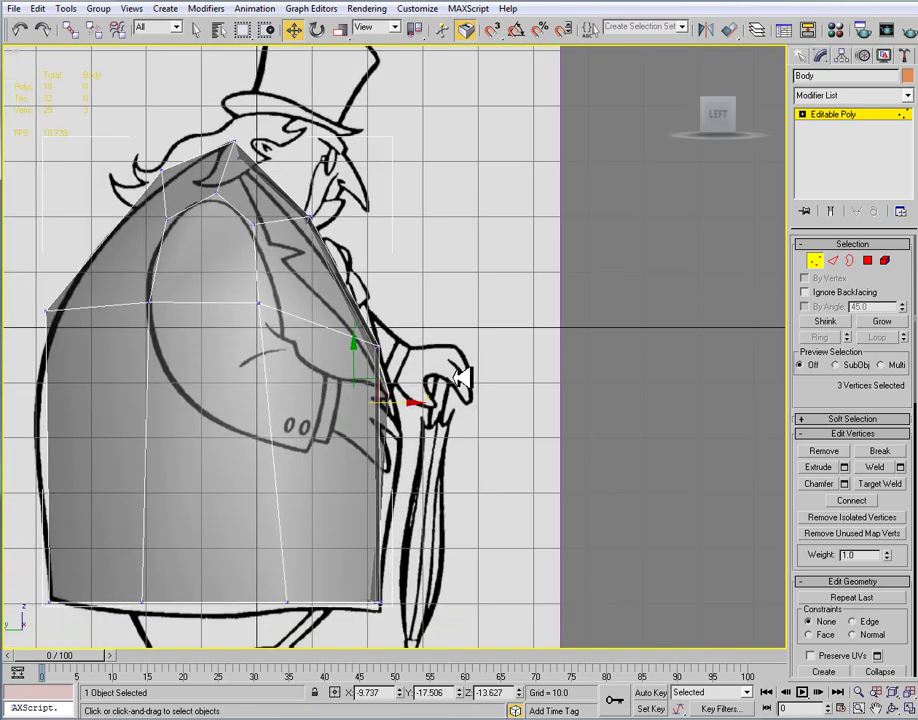
{"action": "mouse_move", "coordinate": [413, 400]}
{"action": "left_mouse_down"}
{"action": "mouse_move", "coordinate": [398, 403]}
{"action": "mouse_move", "coordinate": [406, 393]}
{"action": "left_mouse_up"}
Step: Move the strip's inner waist vertex slightly back, and adjust the inner hem vertex beside it in the side view
{"action": "left_click", "coordinate": [372, 393]}
{"action": "left_click", "coordinate": [378, 347]}
{"action": "left_click_drag", "start_coordinate": [426, 350], "coordinate": [420, 353]}
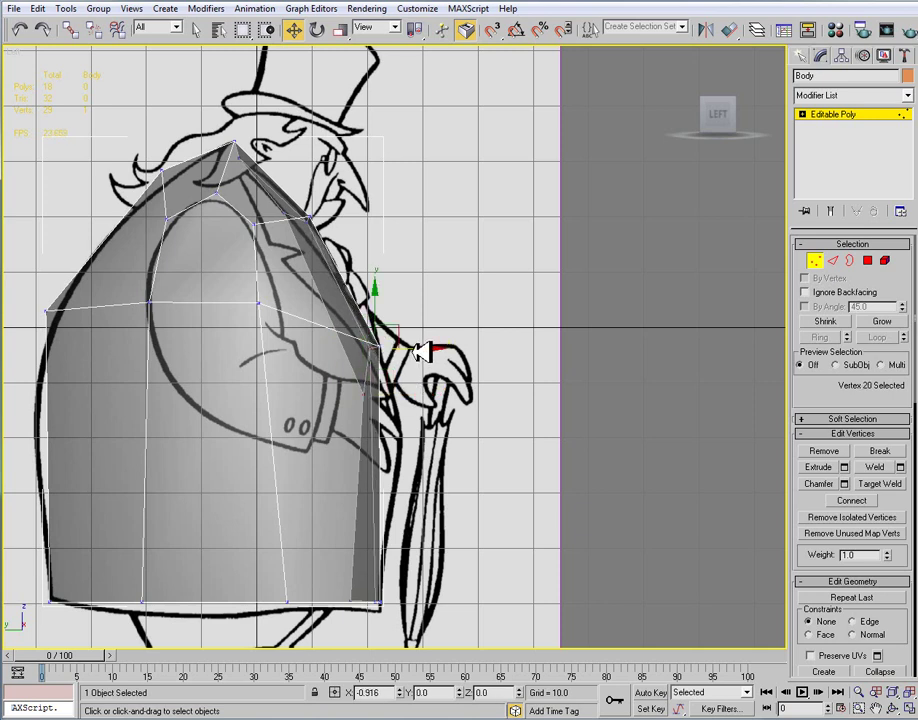
{"action": "left_click", "coordinate": [380, 599]}
{"action": "left_click_drag", "start_coordinate": [414, 593], "coordinate": [399, 616]}
{"action": "left_click", "coordinate": [384, 596]}
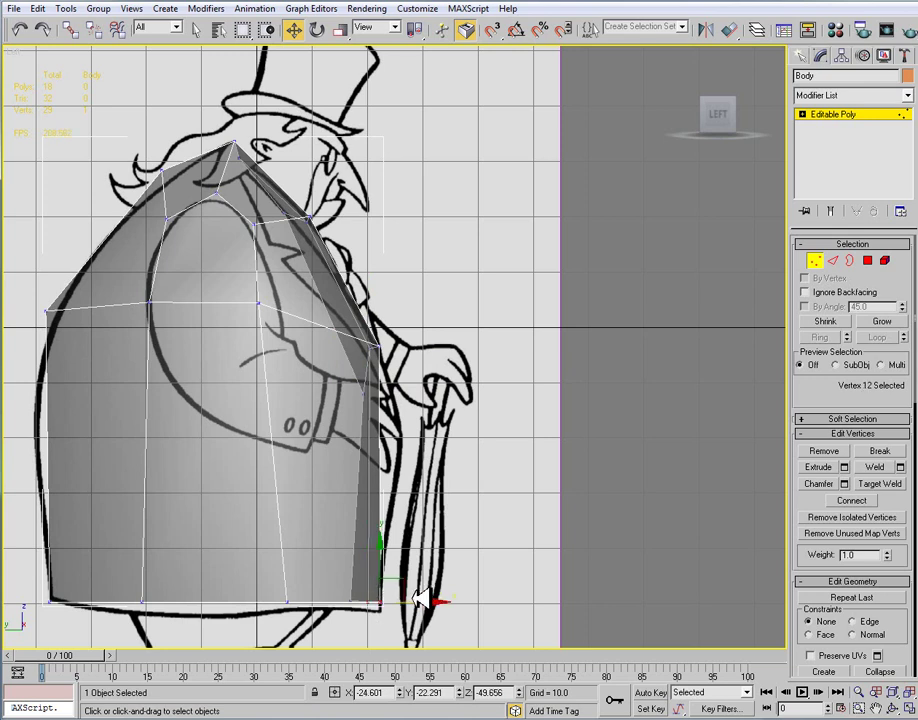
Step: Nudge the front waist vertices slightly forward along the coat outline in the side view
{"action": "left_click_drag", "start_coordinate": [376, 334], "coordinate": [411, 345]}
{"action": "middle_click_drag", "start_coordinate": [403, 313], "coordinate": [398, 399]}
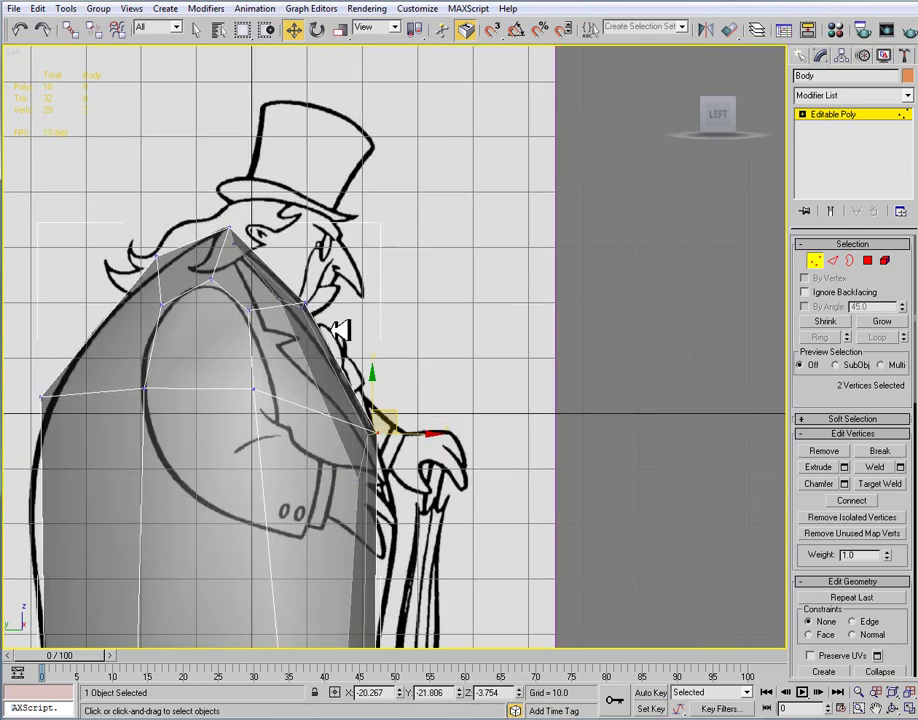
{"action": "left_click_drag", "start_coordinate": [397, 476], "coordinate": [344, 398]}
{"action": "left_click_drag", "start_coordinate": [424, 488], "coordinate": [386, 413]}
{"action": "left_click_drag", "start_coordinate": [430, 471], "coordinate": [440, 470]}
{"action": "left_click", "coordinate": [441, 385]}
Step: Move the top centre vertex and the inset vertex just below it slightly back in the side view, and frame them in Perspective
{"action": "middle_click_drag", "start_coordinate": [328, 339], "coordinate": [331, 399]}
{"action": "scroll", "coordinate": [331, 399], "scroll_direction": "up", "scroll_amount": 3}
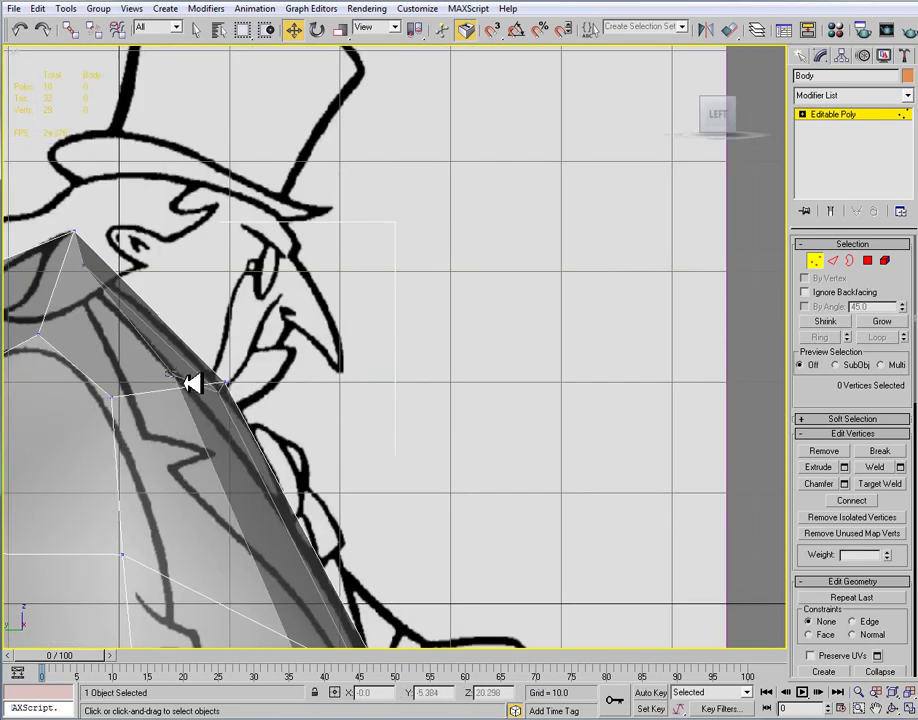
{"action": "left_click", "coordinate": [224, 380]}
{"action": "left_click", "coordinate": [78, 238]}
{"action": "left_click_drag", "start_coordinate": [66, 229], "coordinate": [58, 218]}
{"action": "left_click_drag", "start_coordinate": [138, 246], "coordinate": [119, 245]}
{"action": "middle_click_drag", "start_coordinate": [285, 408], "coordinate": [379, 381]}
{"action": "key", "text": "p"}
{"action": "key", "text": "z"}
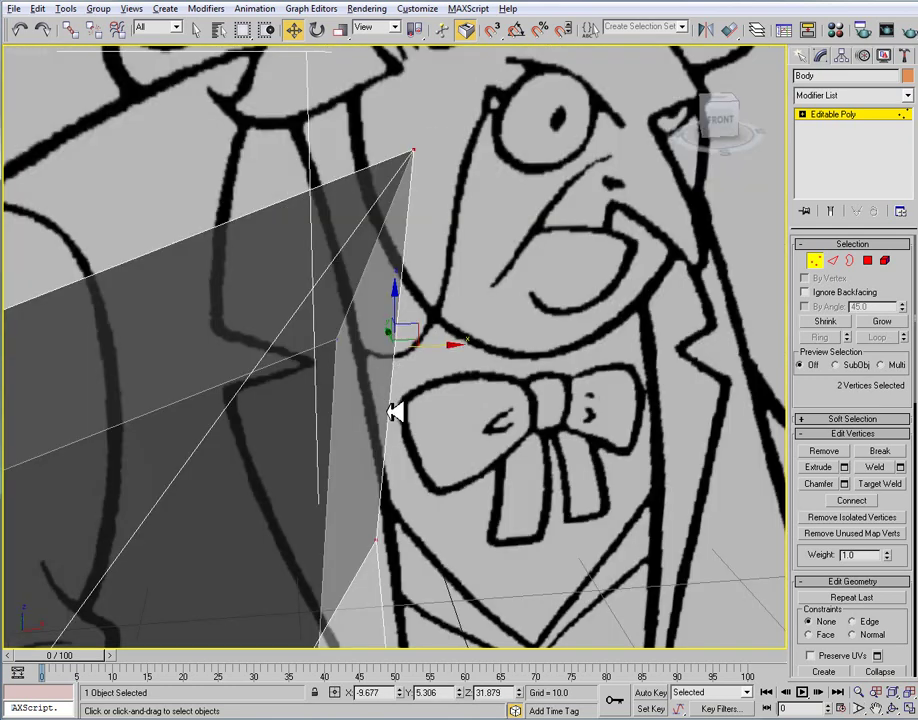
Step: Leave vertex editing in the Front view and add a Symmetry modifier to the body, mirroring across X with Flip enabled
{"action": "key", "text": "p"}
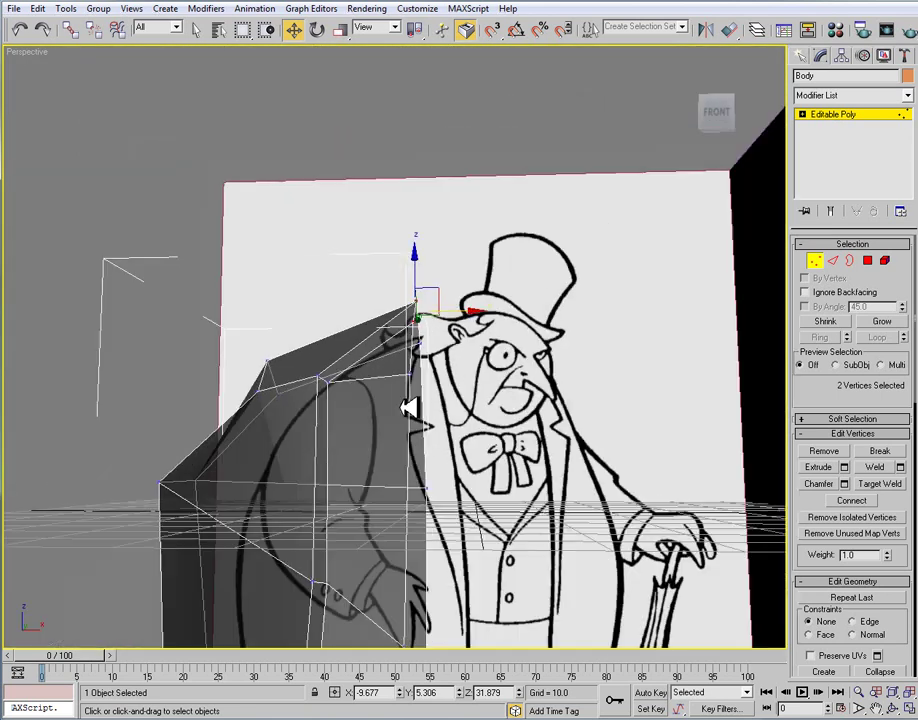
{"action": "scroll", "coordinate": [408, 408], "scroll_direction": "down", "scroll_amount": 5}
{"action": "middle_click_drag", "start_coordinate": [408, 408], "coordinate": [377, 455], "text": "alt"}
{"action": "scroll", "coordinate": [475, 478], "scroll_direction": "up", "scroll_amount": 4}
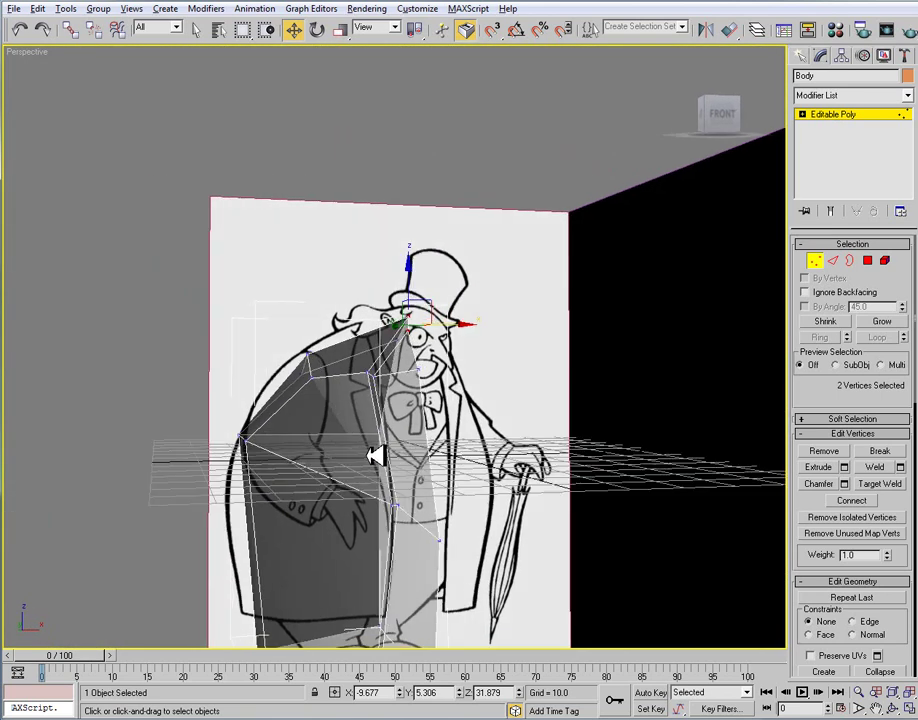
{"action": "key", "text": "f"}
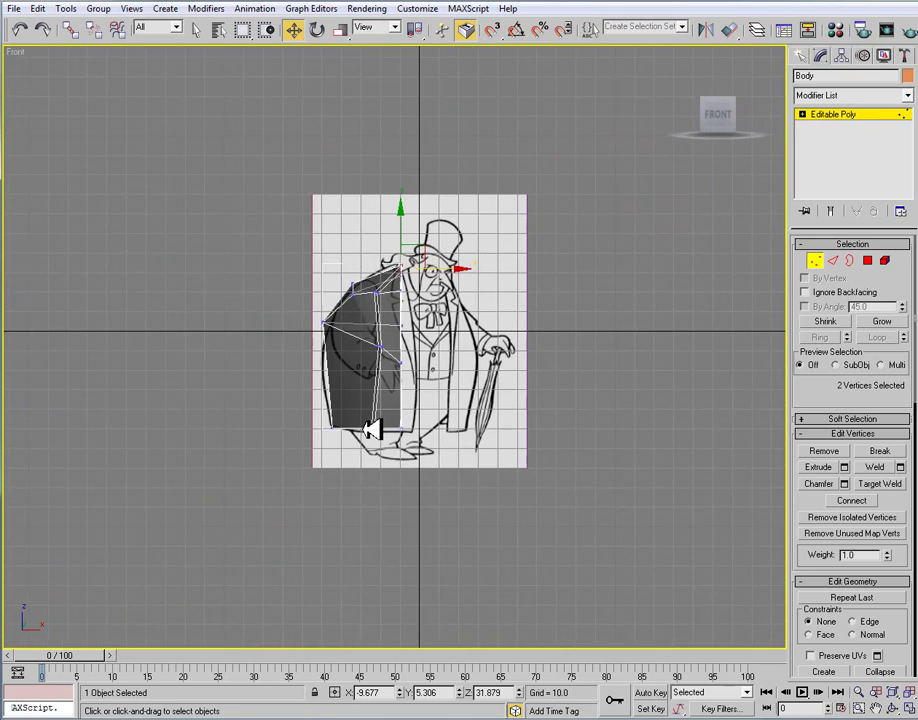
{"action": "scroll", "coordinate": [368, 428], "scroll_direction": "up", "scroll_amount": 5}
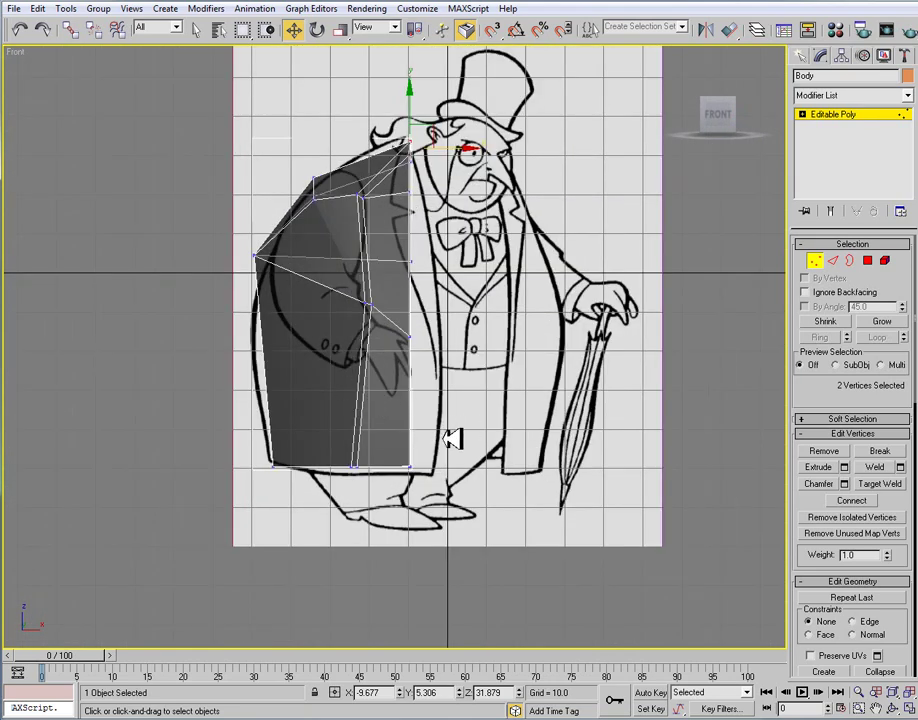
{"action": "left_click", "coordinate": [836, 115]}
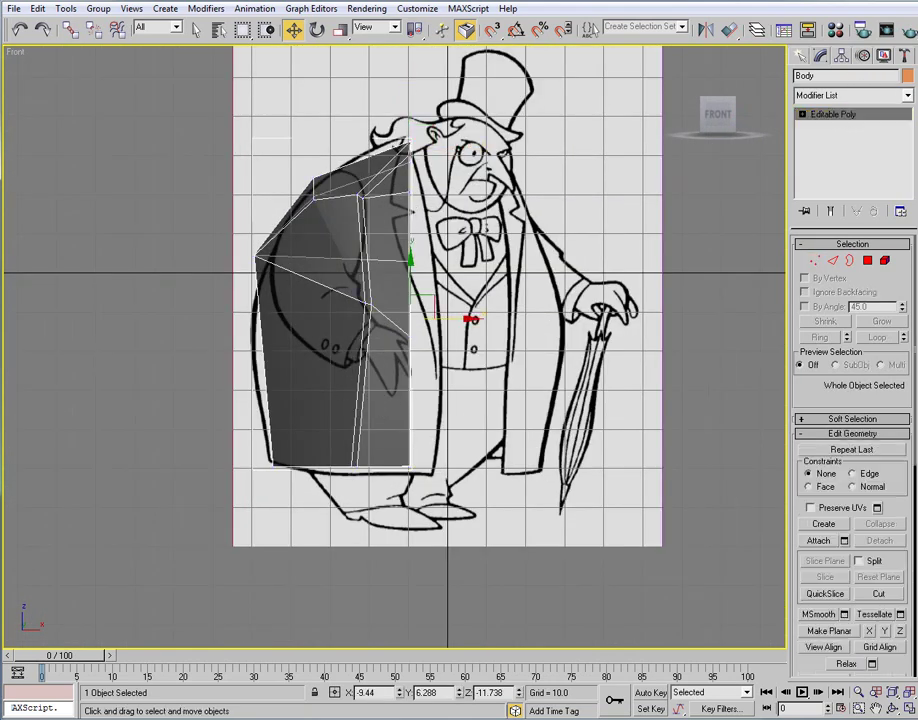
{"action": "left_click", "coordinate": [908, 95]}
{"action": "scroll", "coordinate": [850, 400], "scroll_direction": "down", "scroll_amount": 10}
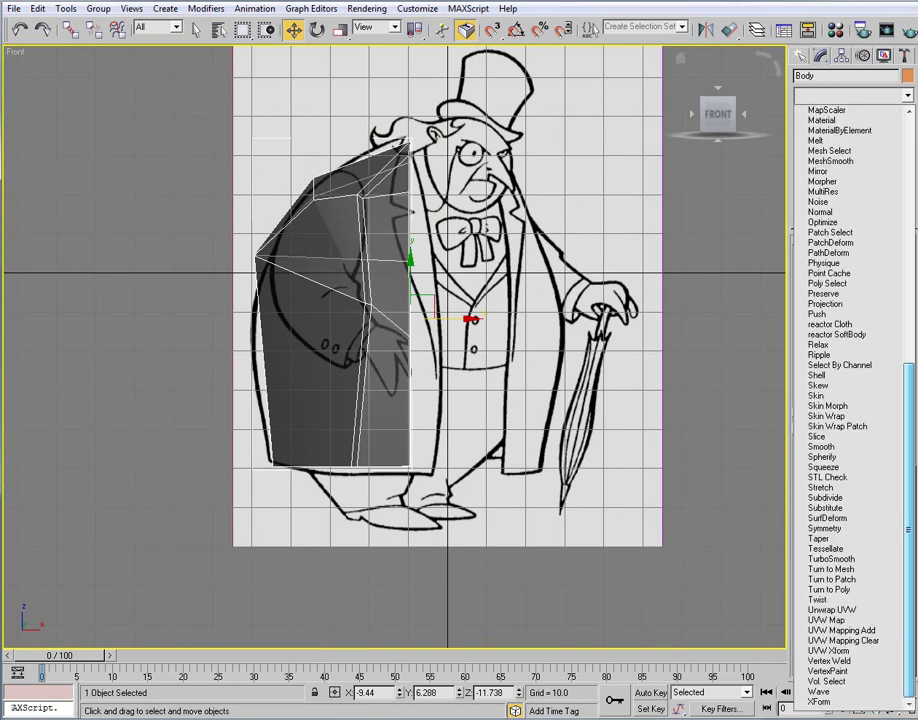
{"action": "left_click", "coordinate": [852, 529]}
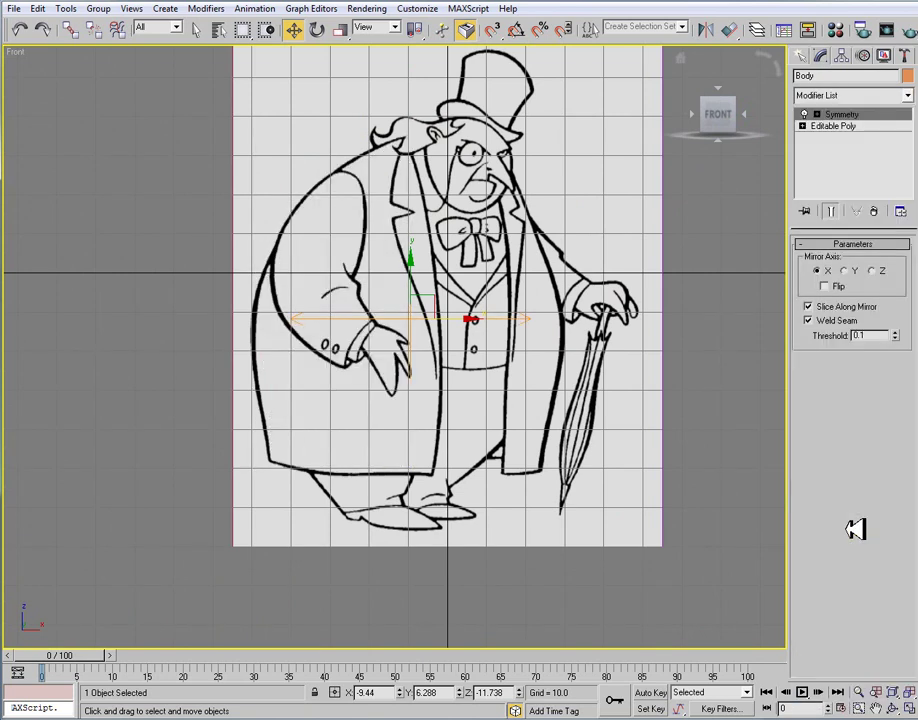
{"action": "left_click", "coordinate": [834, 285]}
Step: Move the Symmetry modifier's Mirror gizmo slightly toward the modelled half, to about X -9.812, in the Front view
{"action": "left_click", "coordinate": [817, 114]}
{"action": "left_click", "coordinate": [840, 125]}
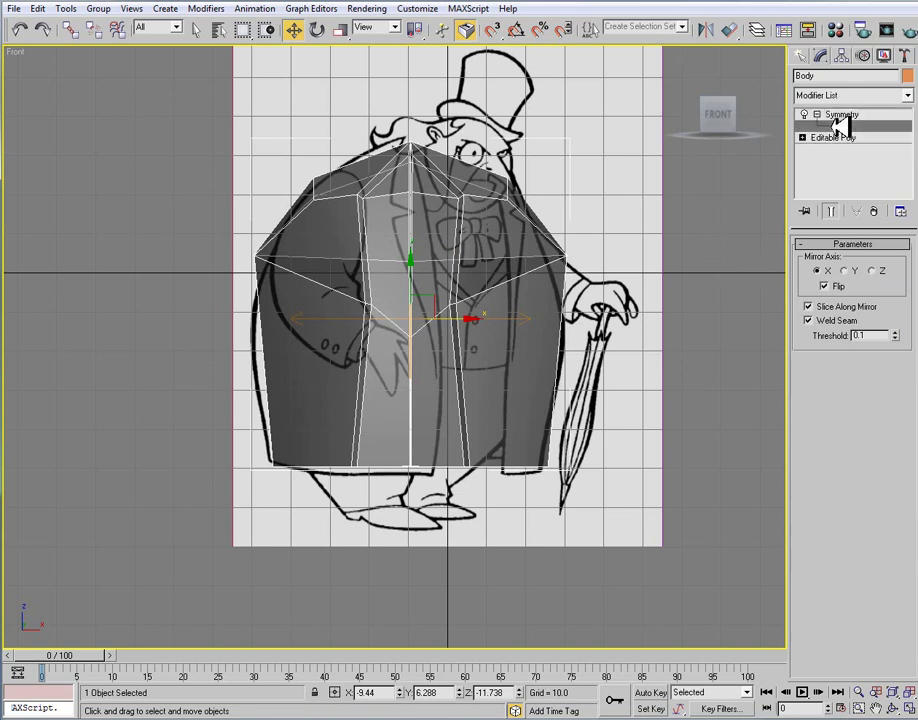
{"action": "left_click_drag", "start_coordinate": [470, 318], "coordinate": [466, 319]}
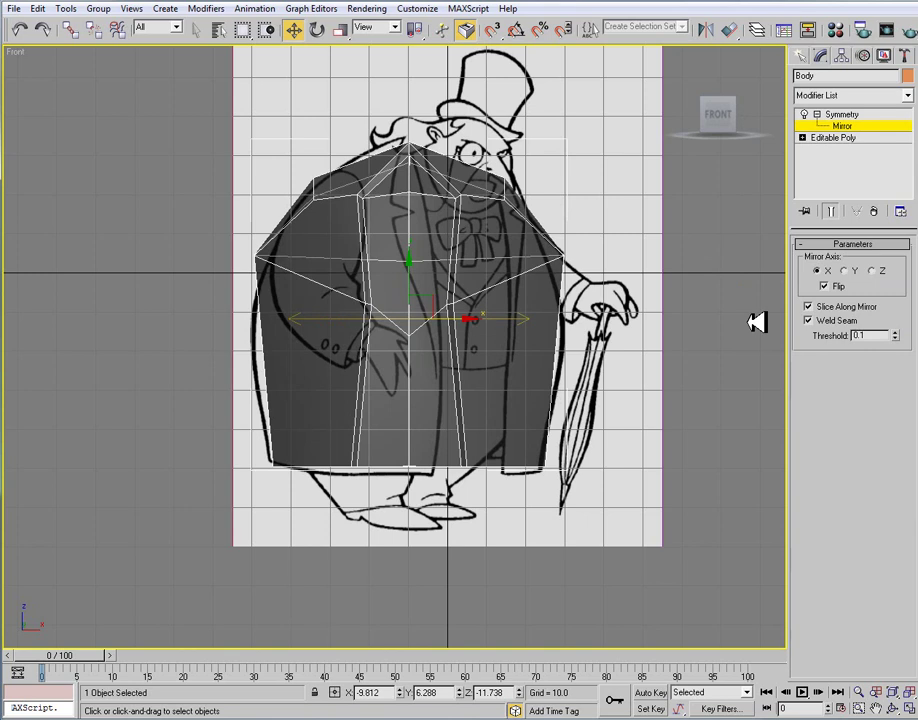
Step: Inspect the mirrored body's centre seam, coat opening and side silhouette from several angles in Perspective
{"action": "key", "text": "p"}
{"action": "middle_click_drag", "start_coordinate": [682, 334], "coordinate": [527, 223], "text": "alt"}
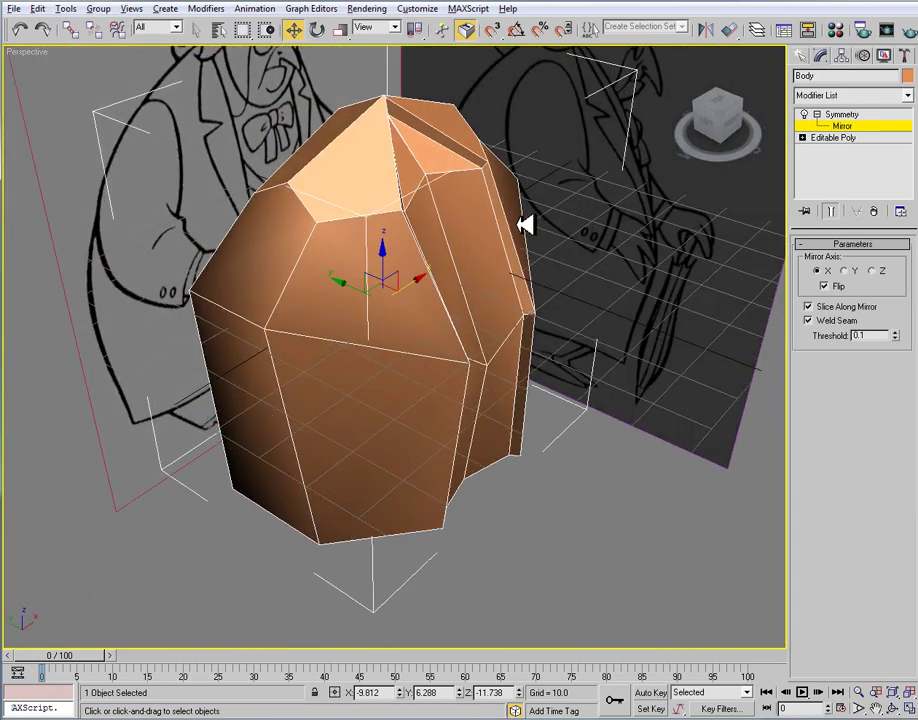
{"action": "scroll", "coordinate": [502, 328], "scroll_direction": "up", "scroll_amount": 4}
{"action": "middle_click_drag", "start_coordinate": [502, 328], "coordinate": [492, 297], "text": "alt"}
{"action": "scroll", "coordinate": [545, 365], "scroll_direction": "down", "scroll_amount": 4}
{"action": "middle_click_drag", "start_coordinate": [489, 391], "coordinate": [545, 418], "text": "alt"}
{"action": "mouse_move", "coordinate": [605, 397]}
{"action": "middle_mouse_down", "text": "alt"}
{"action": "mouse_move", "coordinate": [664, 398]}
{"action": "mouse_move", "coordinate": [594, 392]}
{"action": "middle_mouse_up", "text": "alt"}
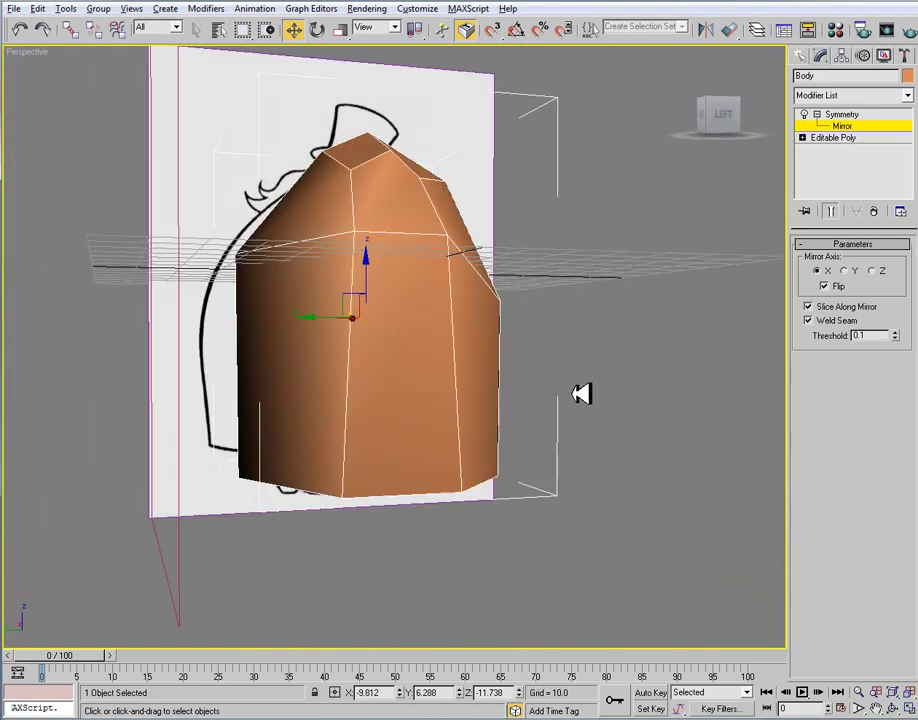